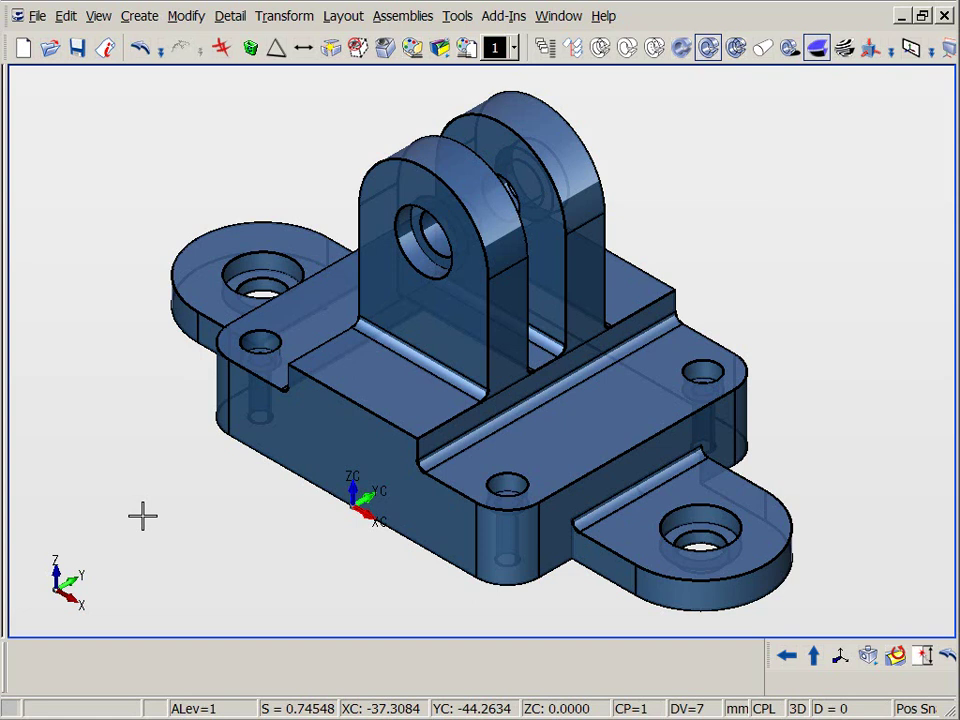
click(313, 481)
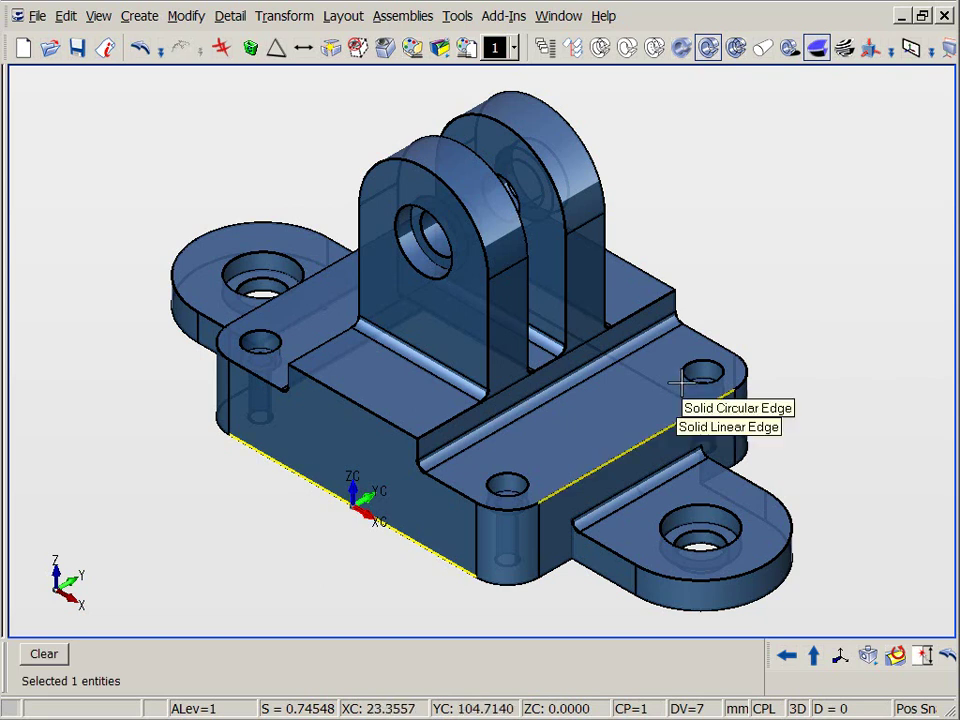
click(657, 381)
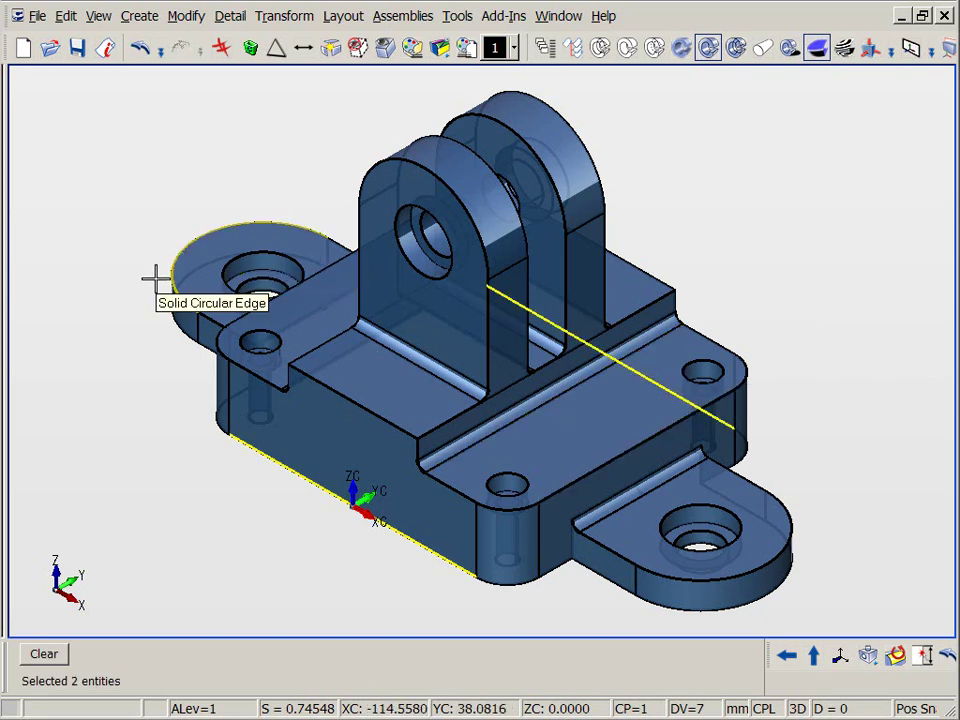
key(Escape)
- Dimension the distance between the base block's front and rear faces, placing the dimension text beside the rear mounting ear
key(d)
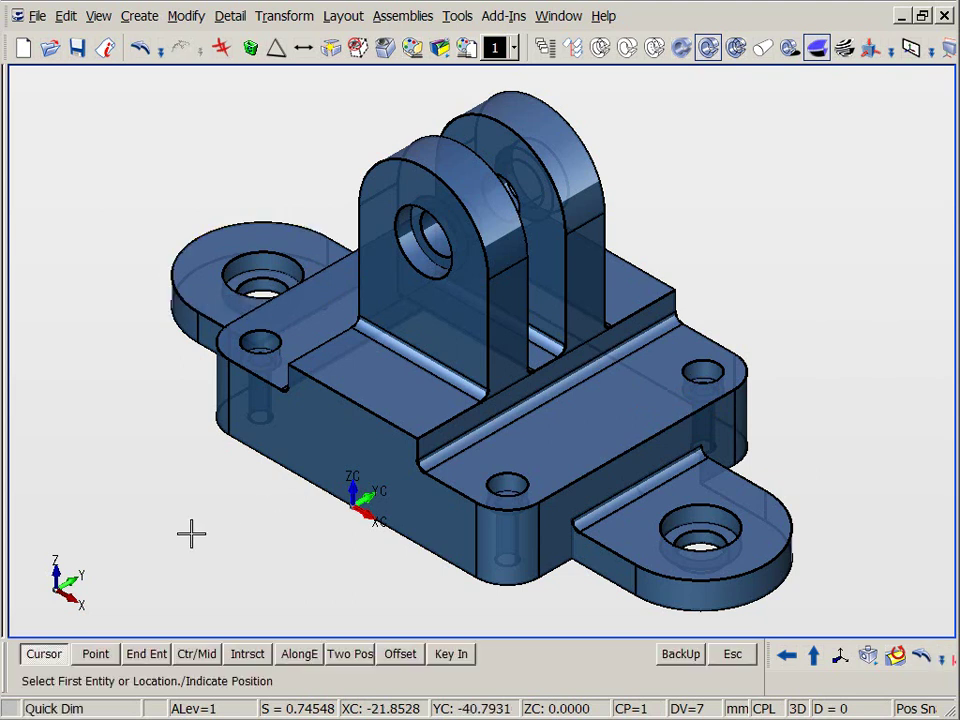
click(316, 497)
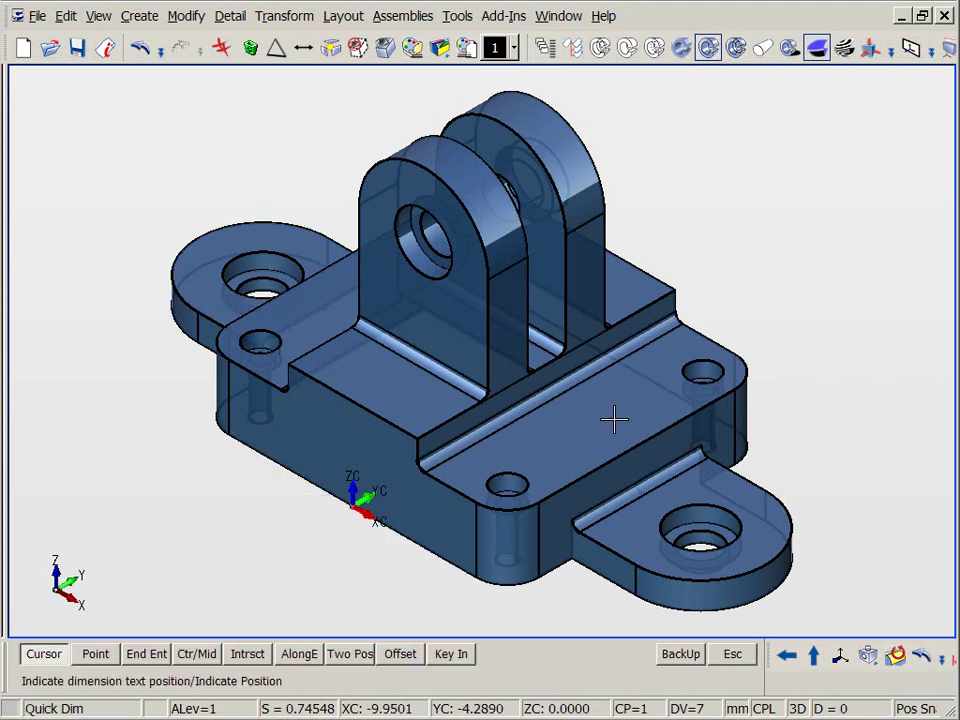
click(151, 220)
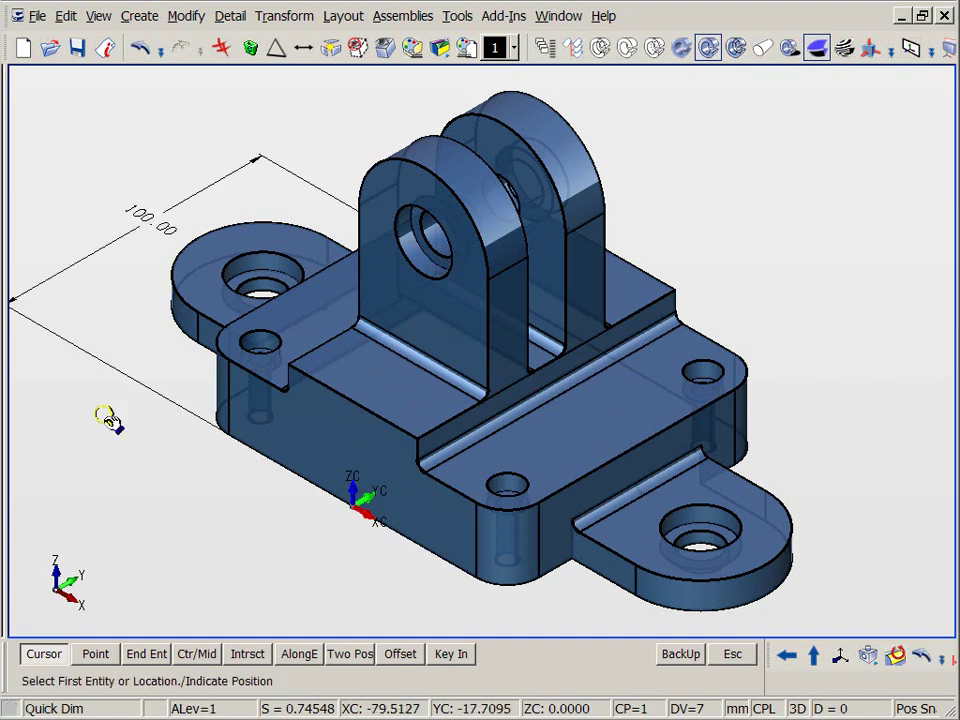
key(alt+a)
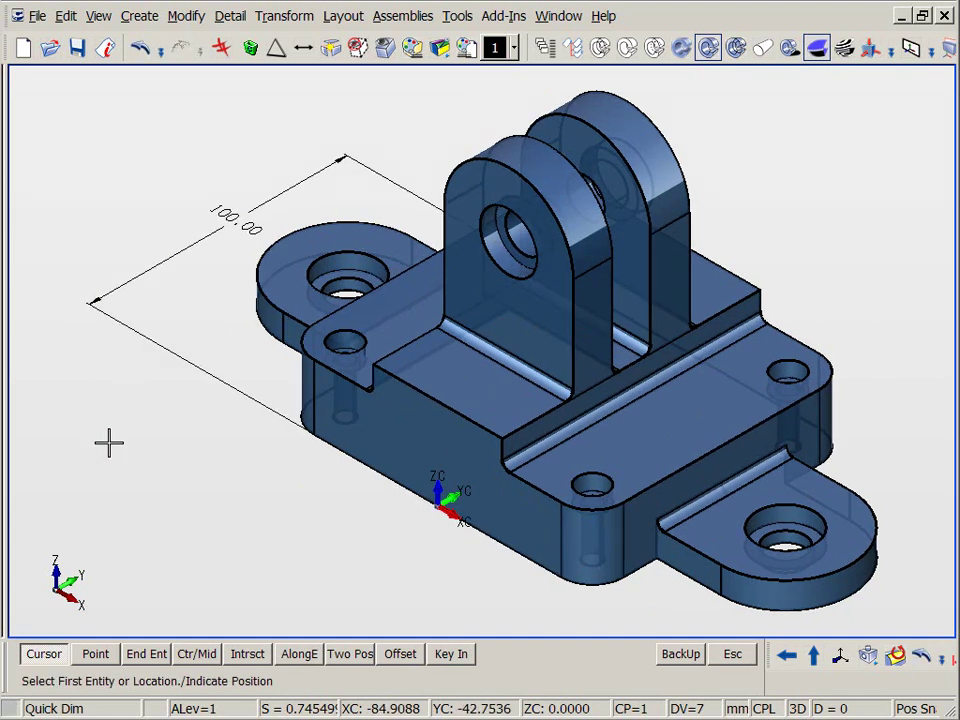
- Drive the base block's overall dimension to 120 mm by moving its rear face, and to 140 mm by moving its front face
key(d)
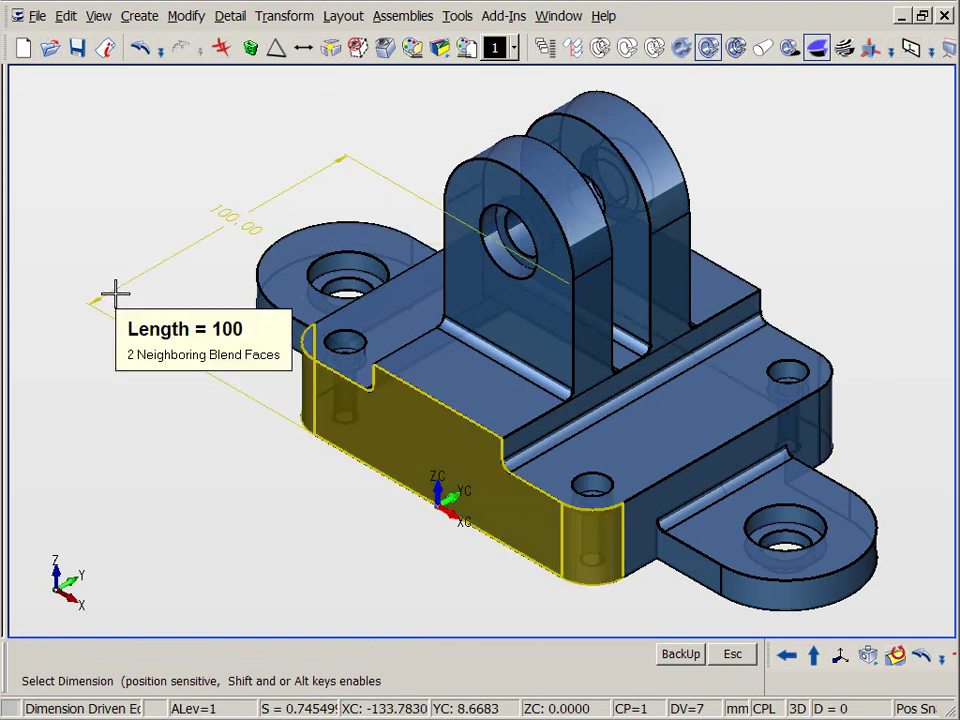
click(325, 170)
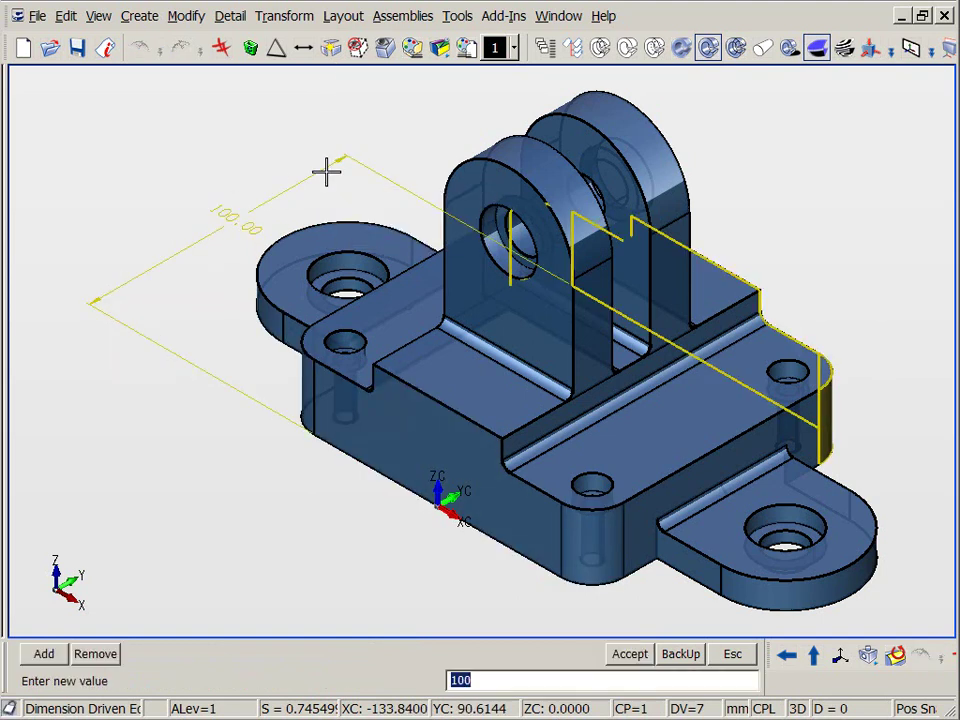
key(Return)
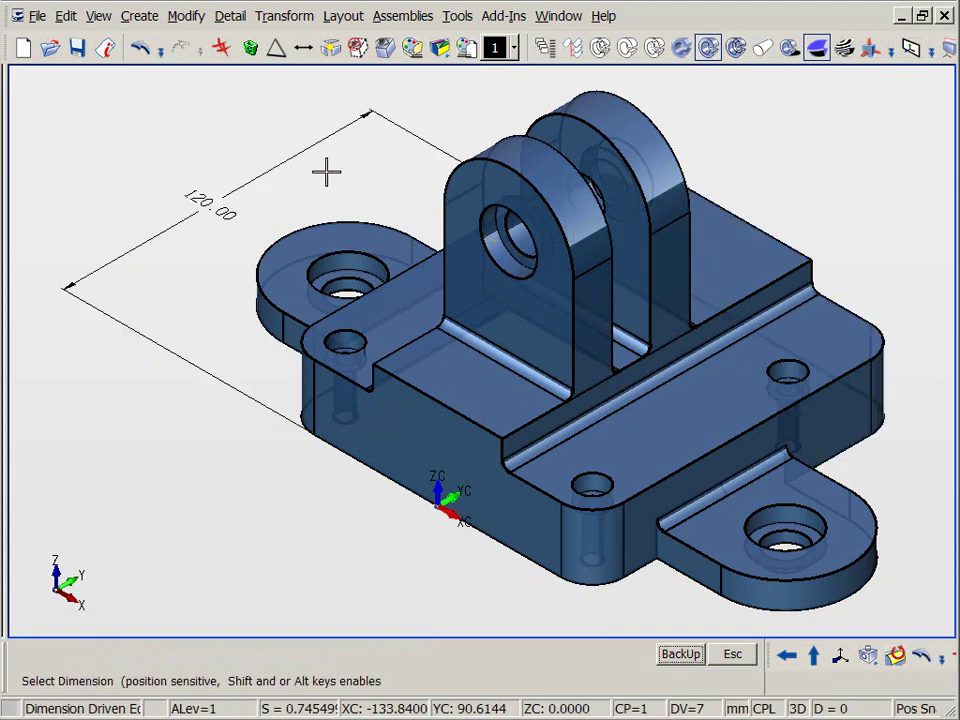
click(77, 279)
key(Return)
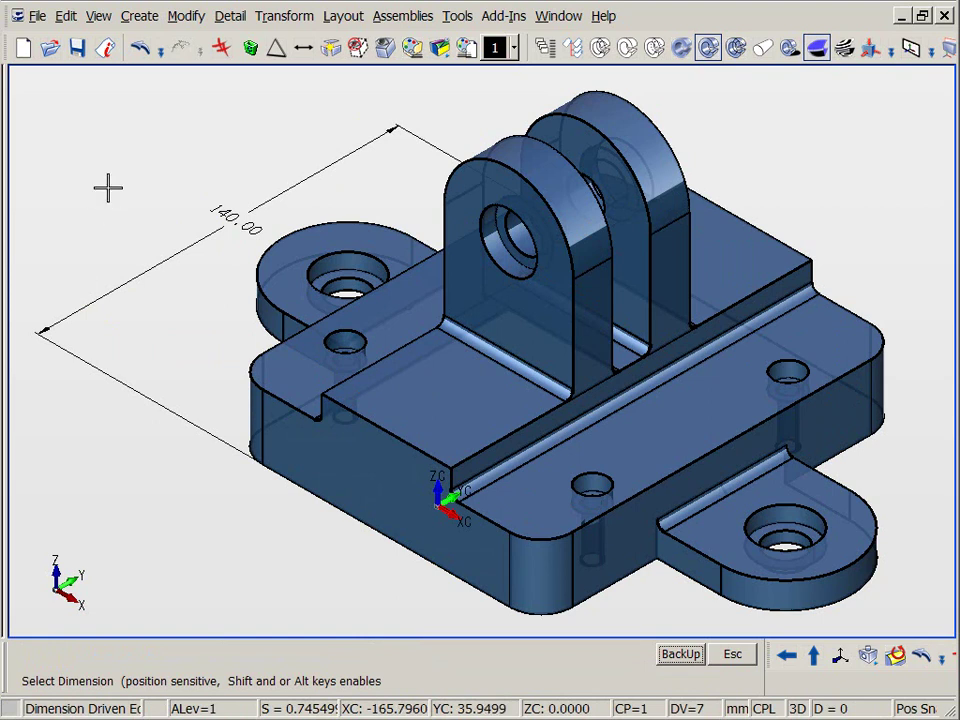
- Undo both dimension-driven changes to the base block
click(140, 50)
click(140, 50)
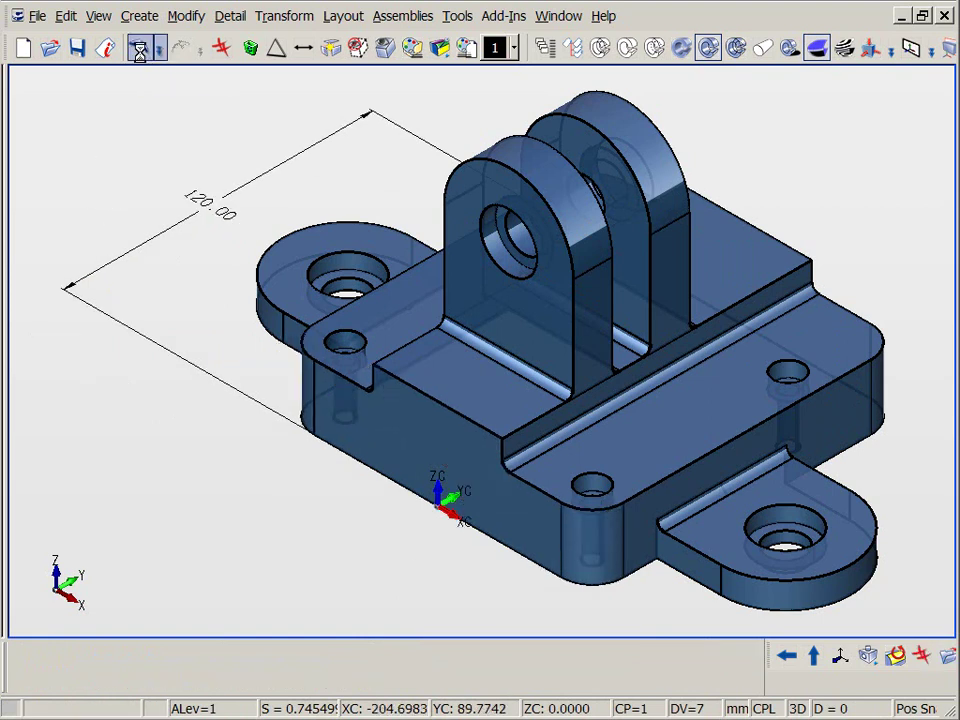
click(141, 56)
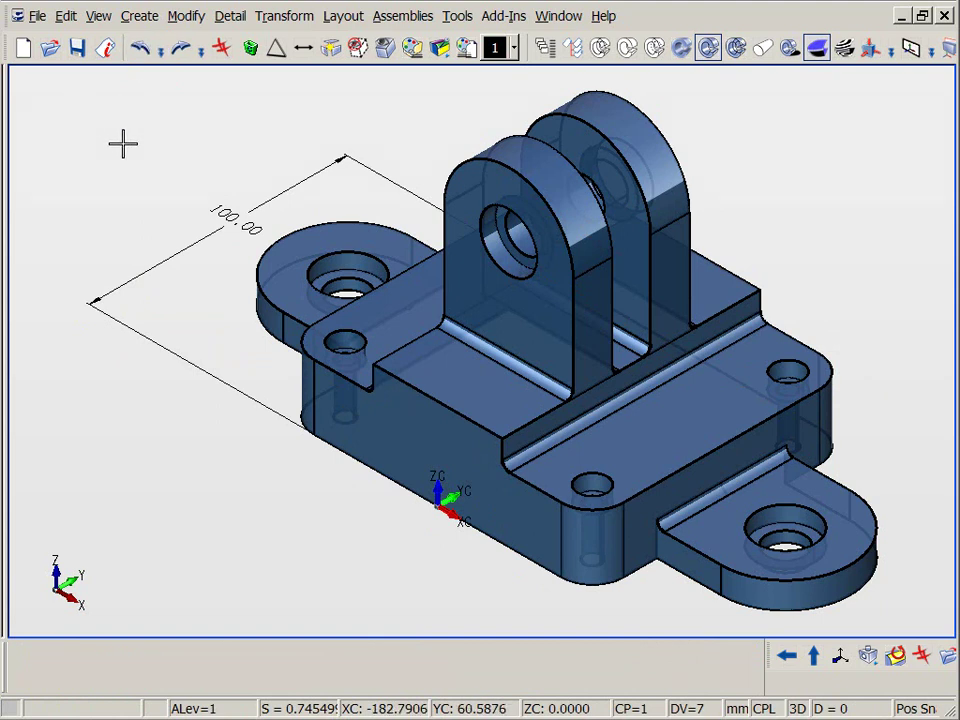
- Set the base dimension to 120 mm from its front end, adding the recess floor, the fillet and the front lug's outer face to the moved faces
click(96, 296)
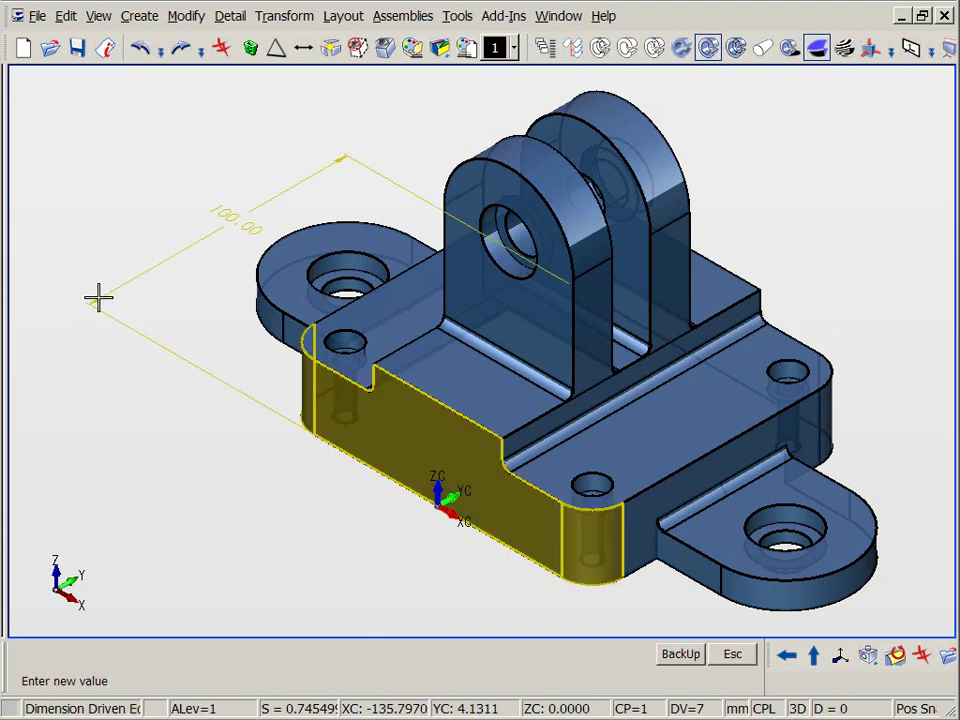
click(44, 655)
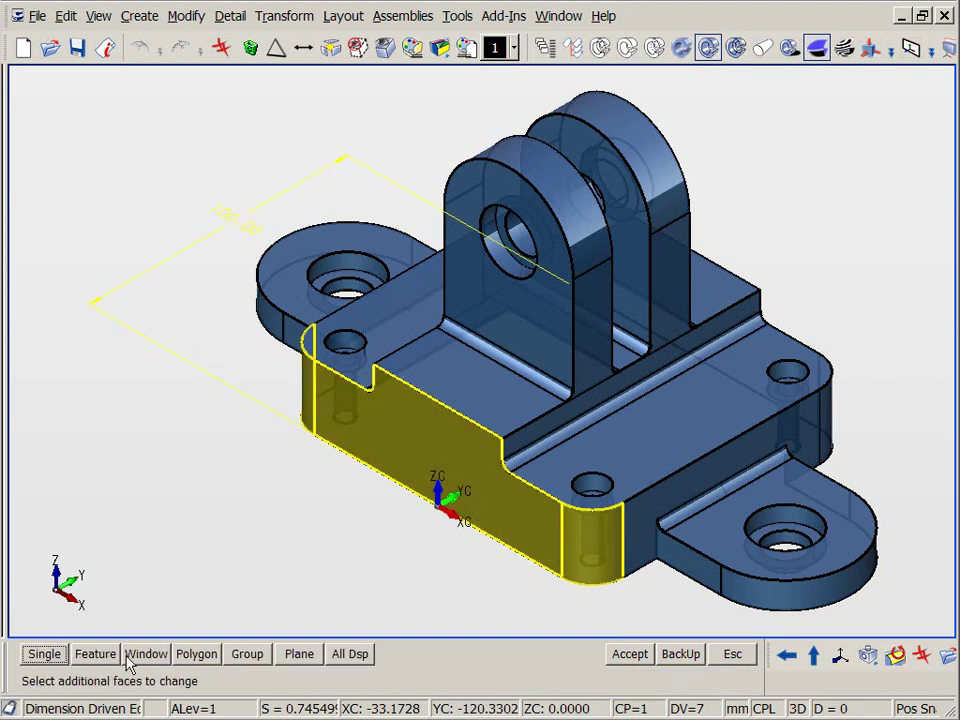
click(487, 349)
click(487, 349)
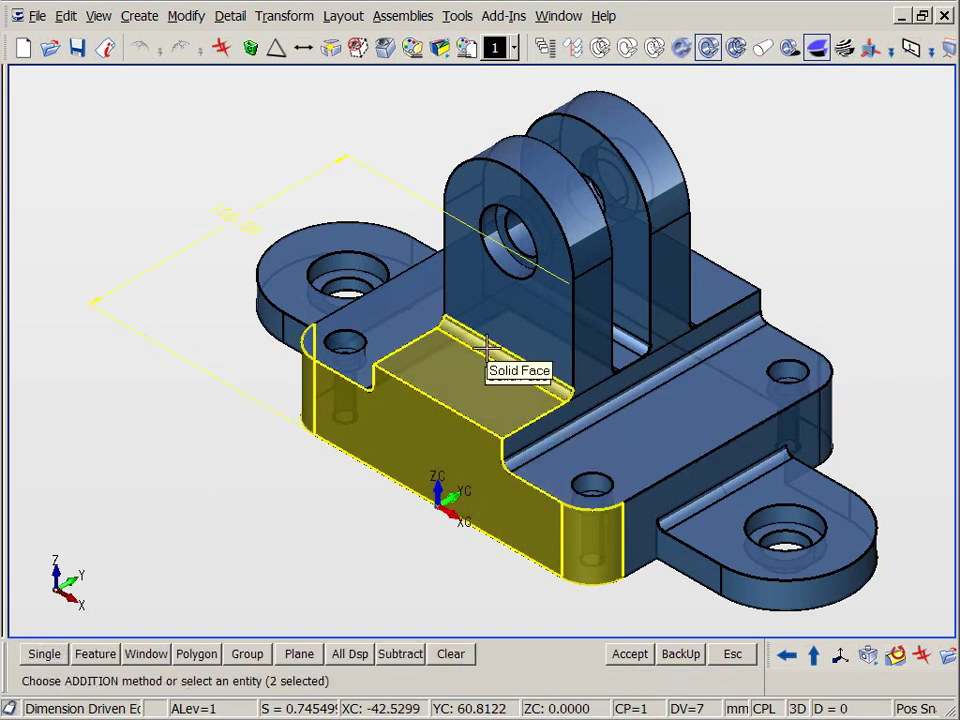
click(491, 324)
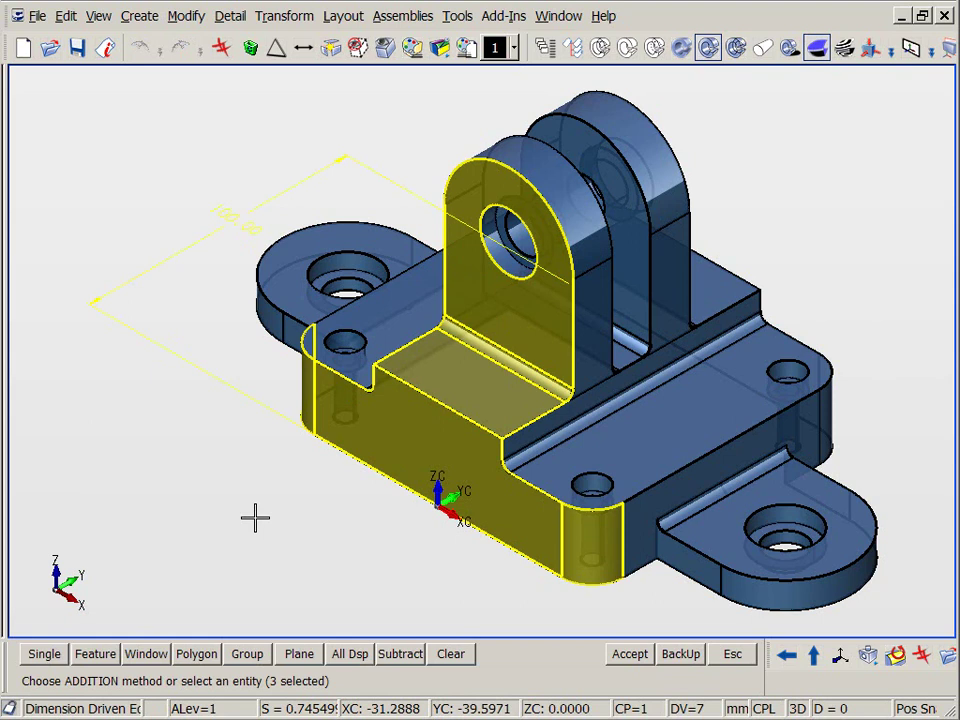
key(Return)
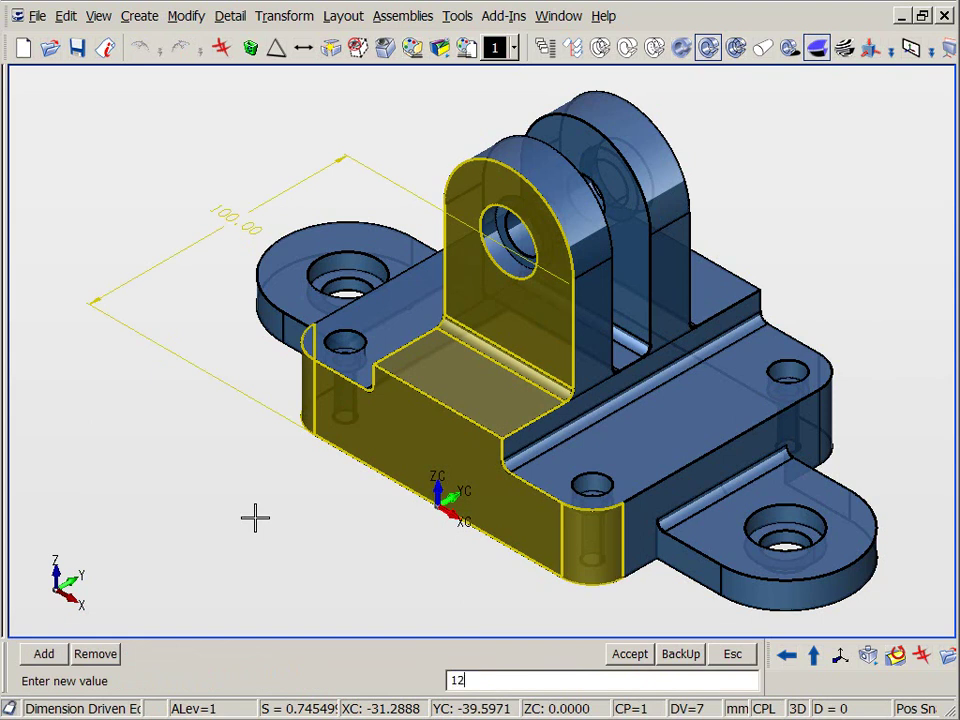
text(120)
key(Return)
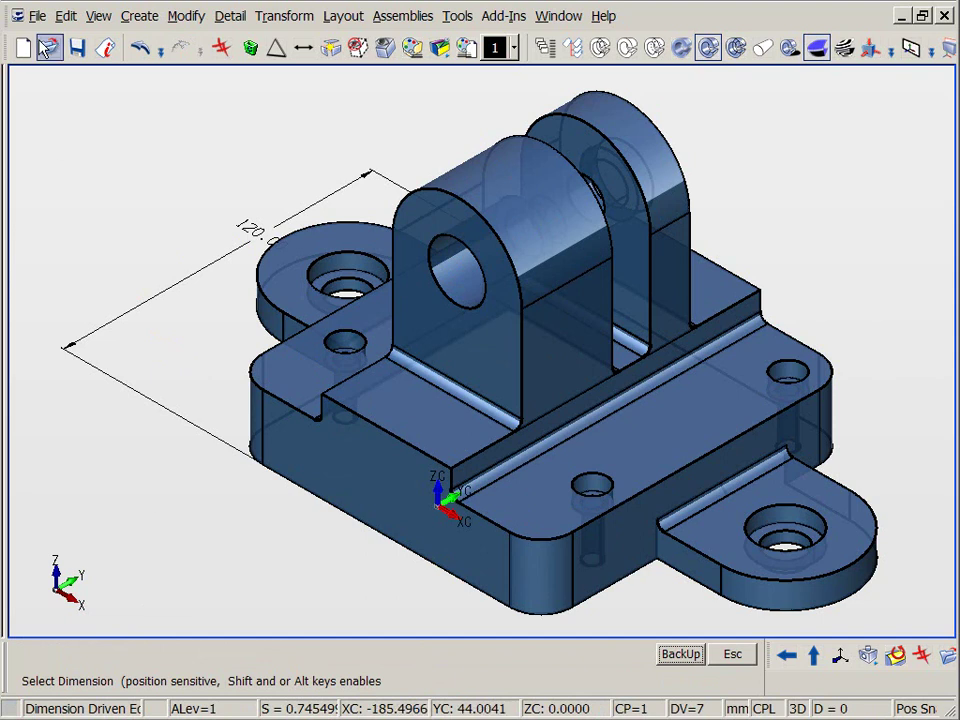
- Undo the dimension-driven move of the base front and lug faces
click(142, 48)
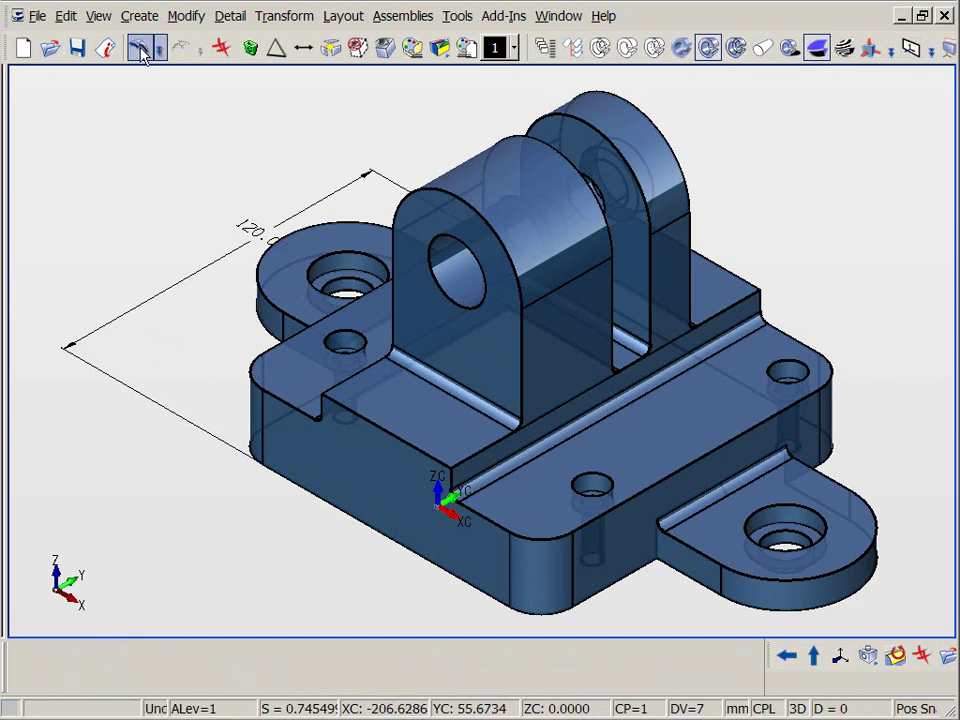
click(142, 50)
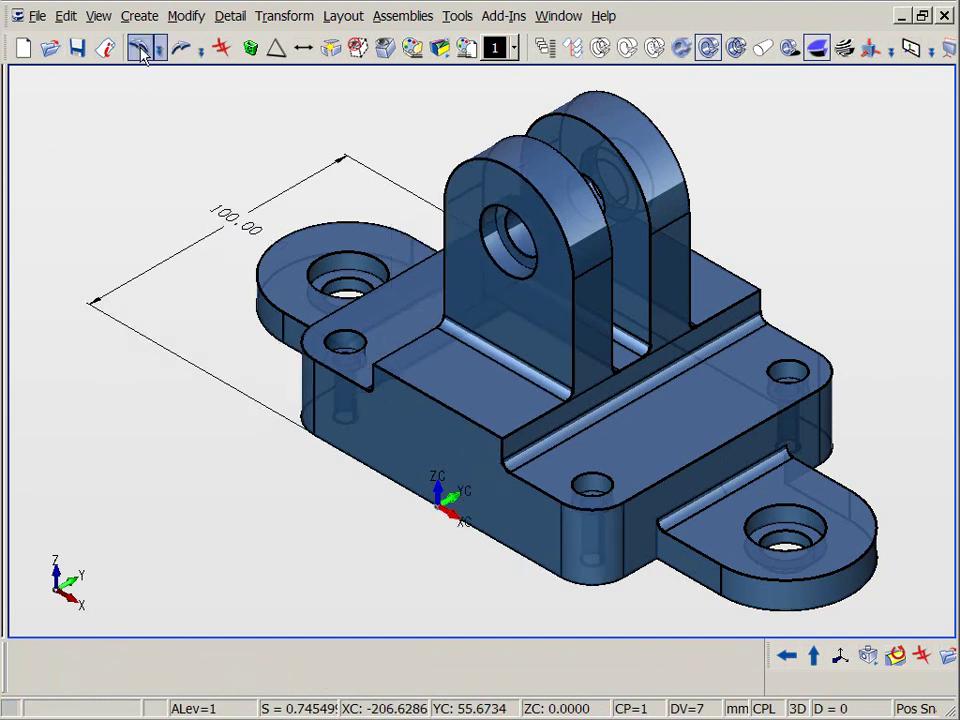
- Add a quick dimension between the centres of the two small front holes, placing it in front of the base block
click(303, 48)
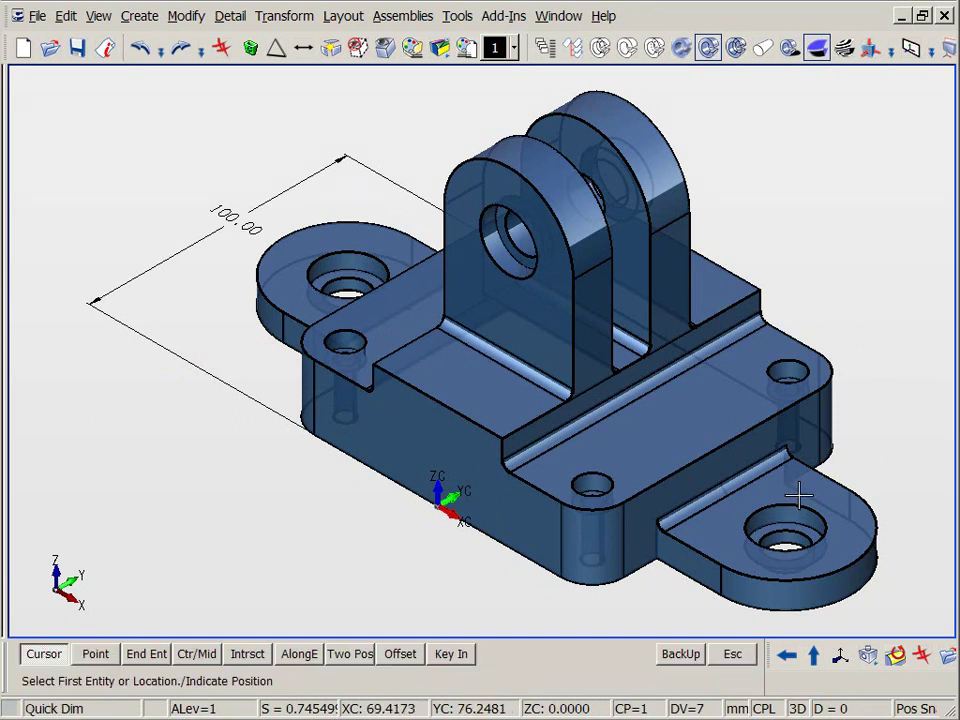
click(594, 463)
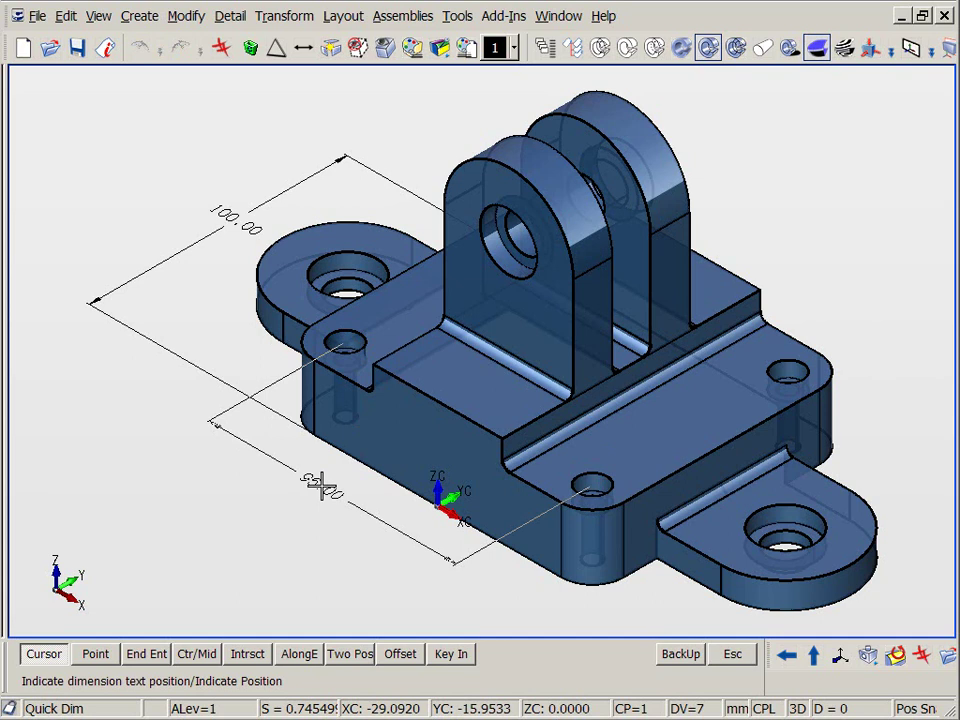
click(322, 483)
key(Escape)
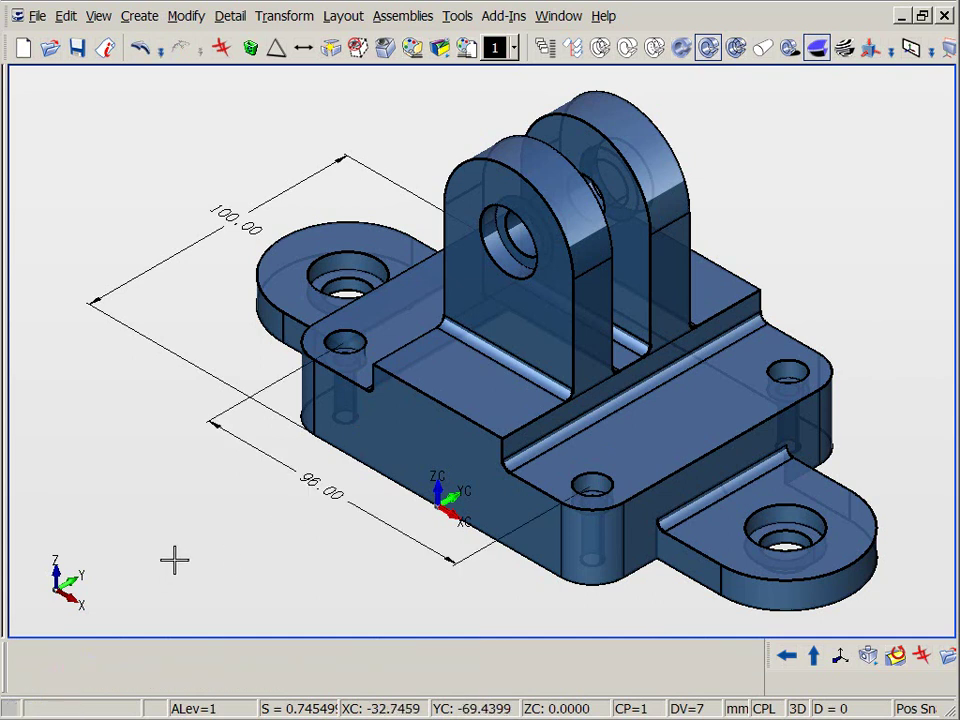
- Set the spacing between the two small front holes to 85 mm with a dimension-driven edit
key(d)
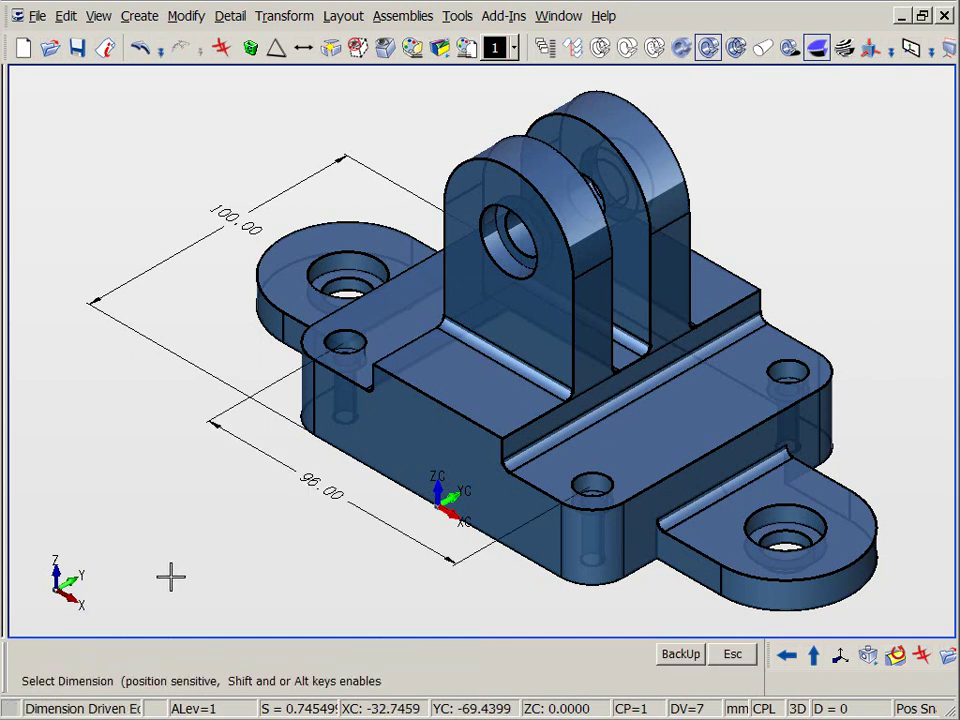
click(318, 484)
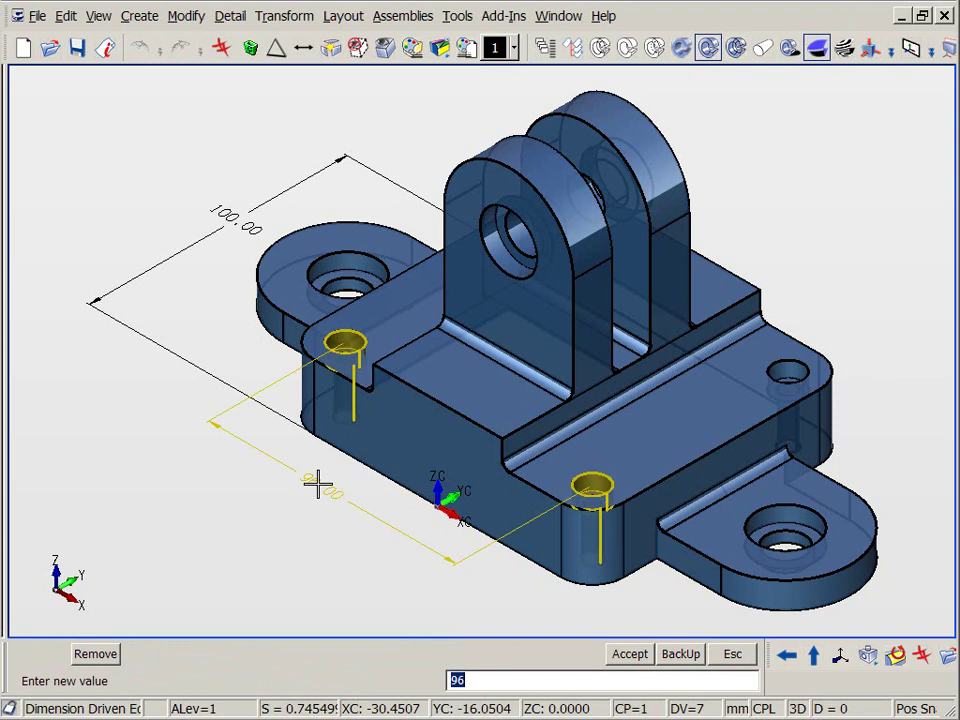
key(Return)
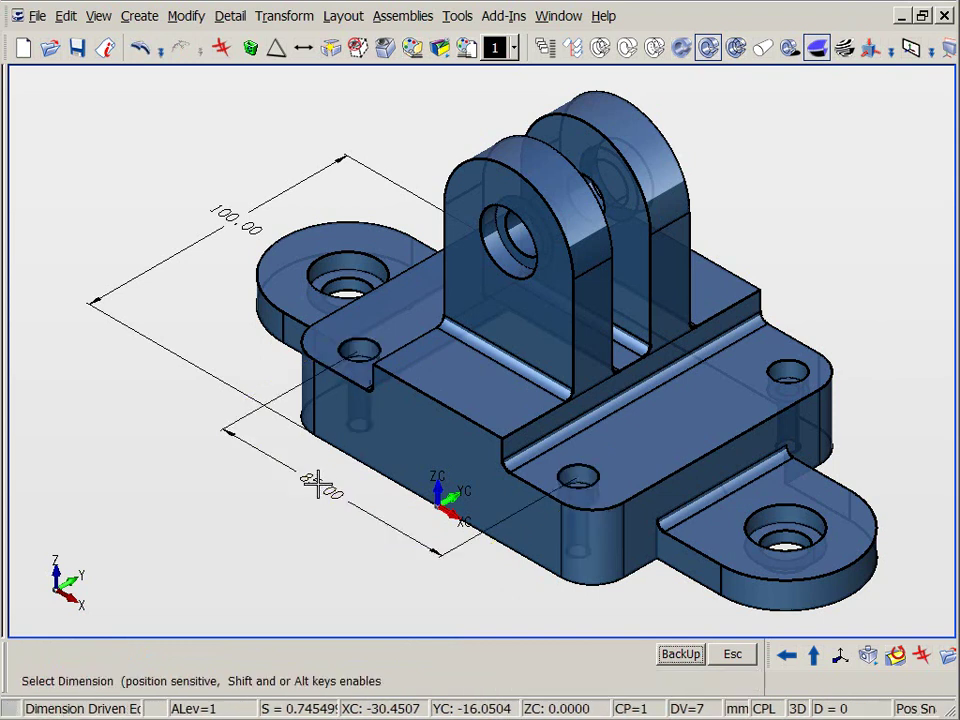
key(Escape)
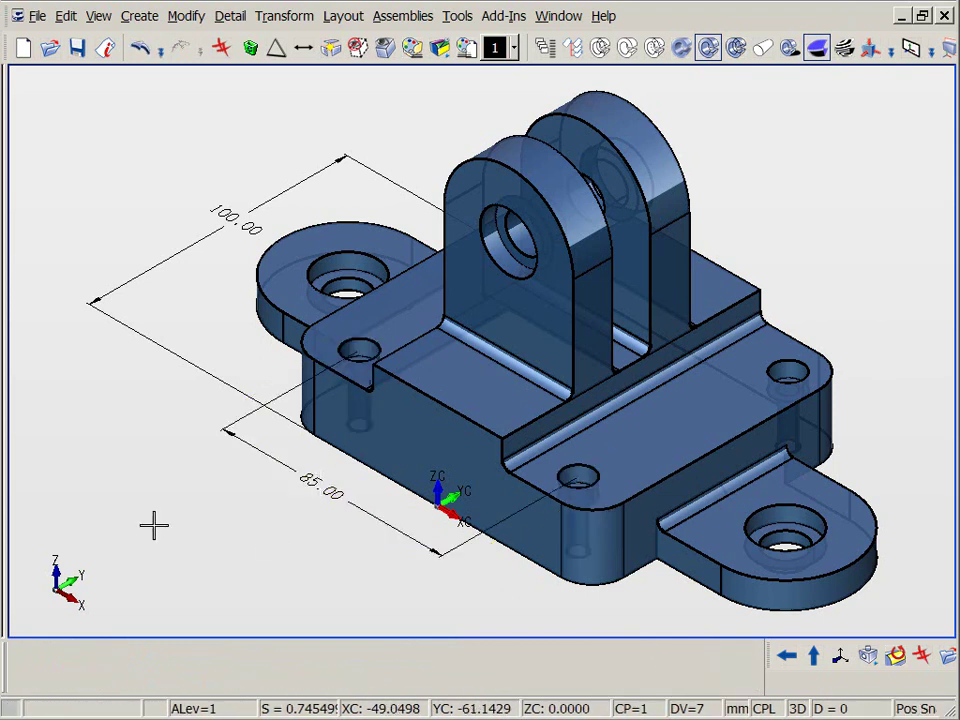
- Undo the hole spacing change and delete the hole spacing dimension
click(140, 50)
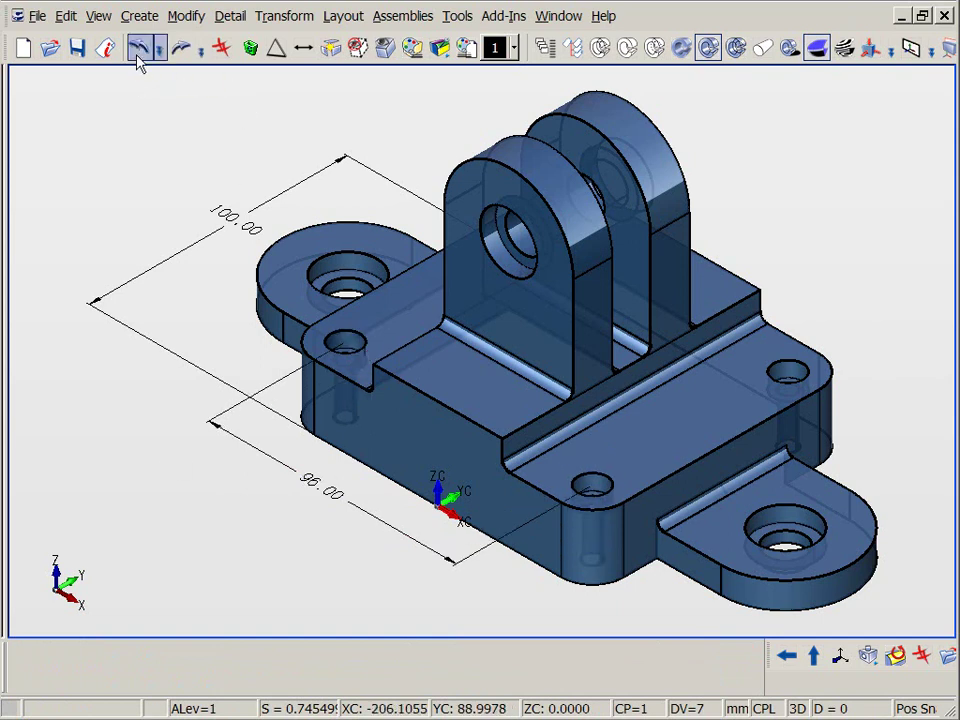
key(Delete)
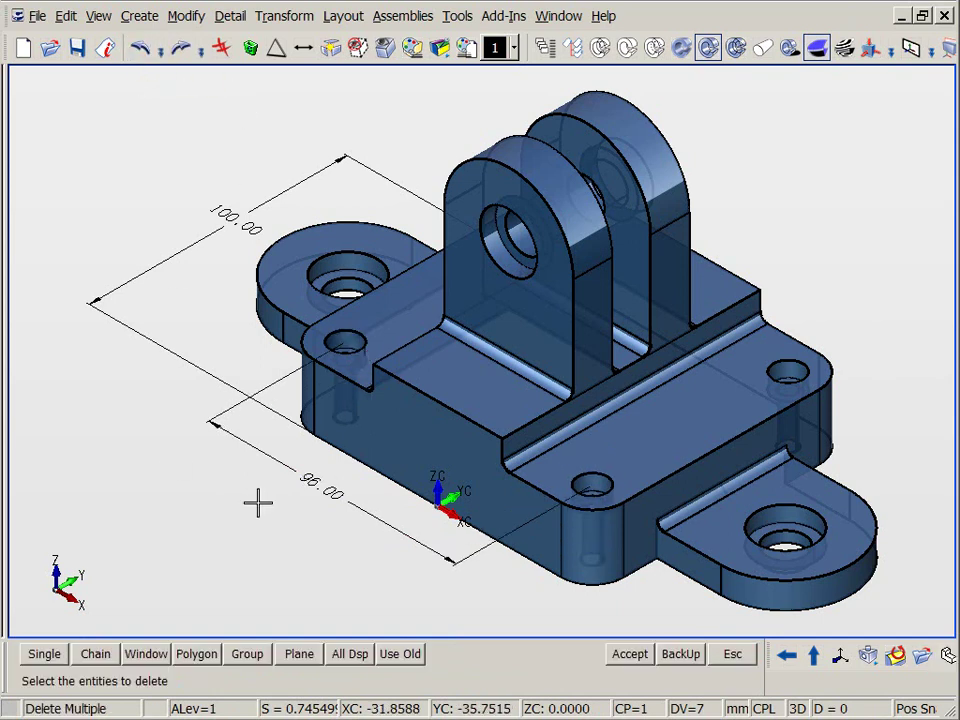
click(318, 495)
key(Return)
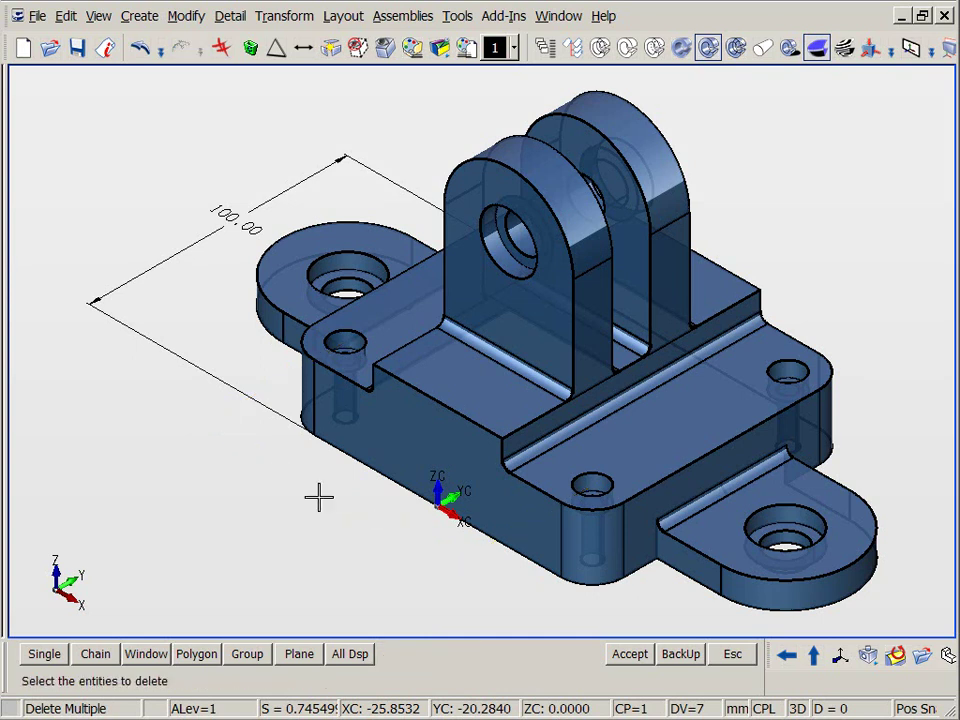
- Dimension the distance from the small hole at the base's left front corner to the adjacent front top edge
key(d)
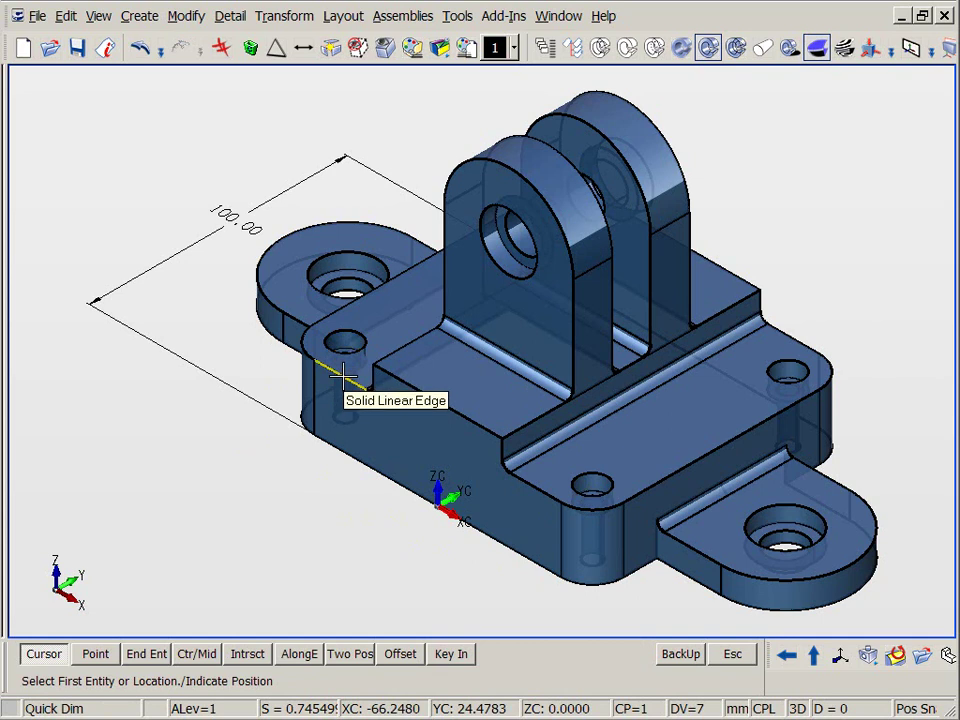
key(alt+w)
click(227, 263)
click(681, 548)
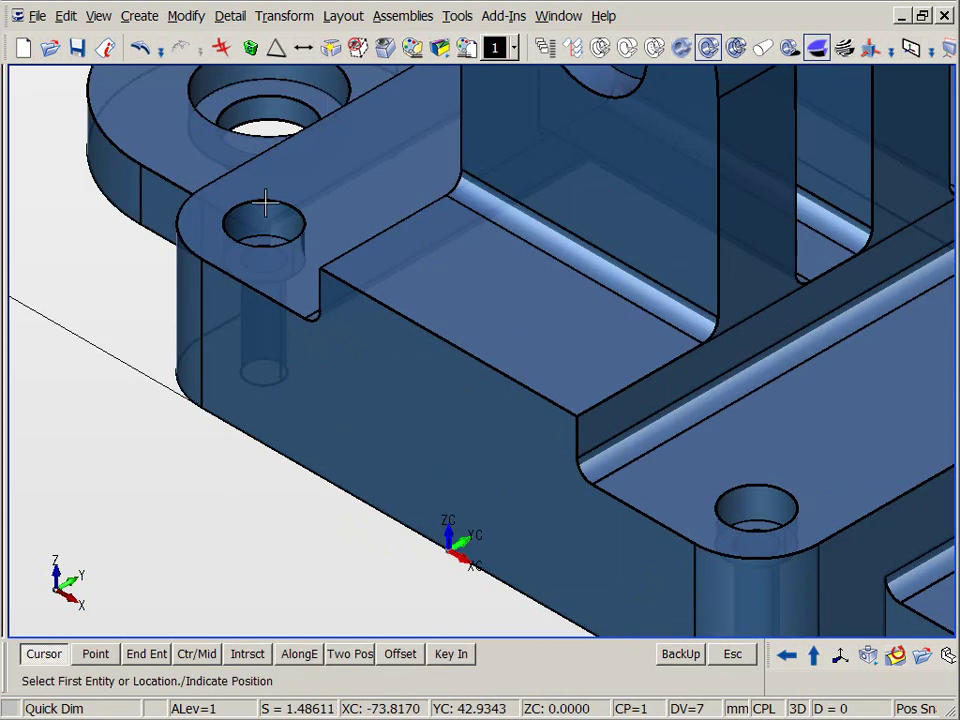
click(291, 310)
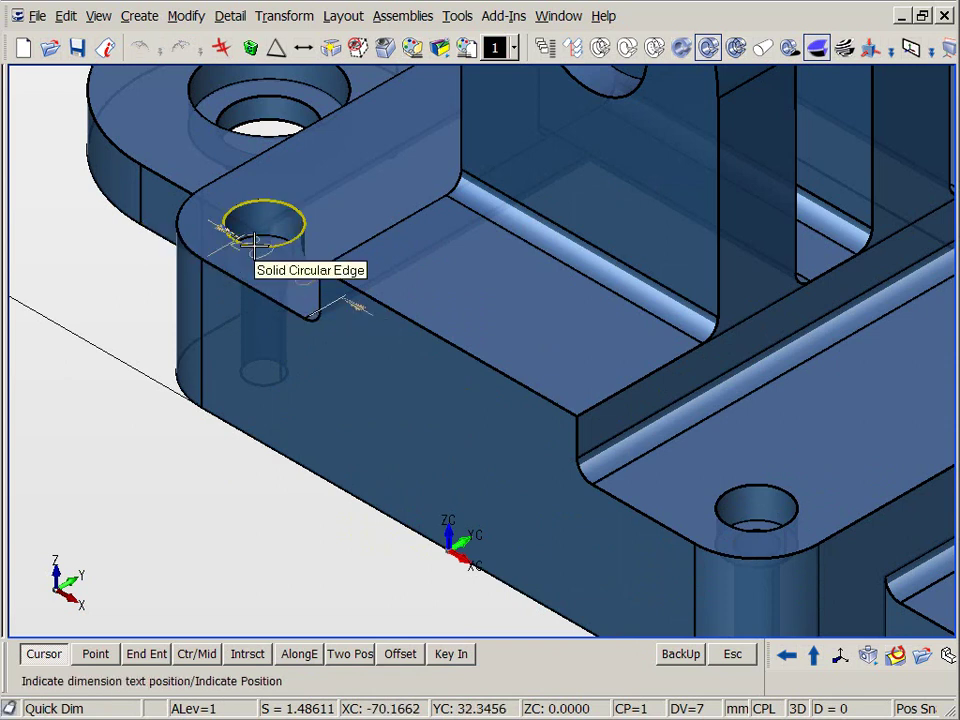
scroll(92, 193, down, 3)
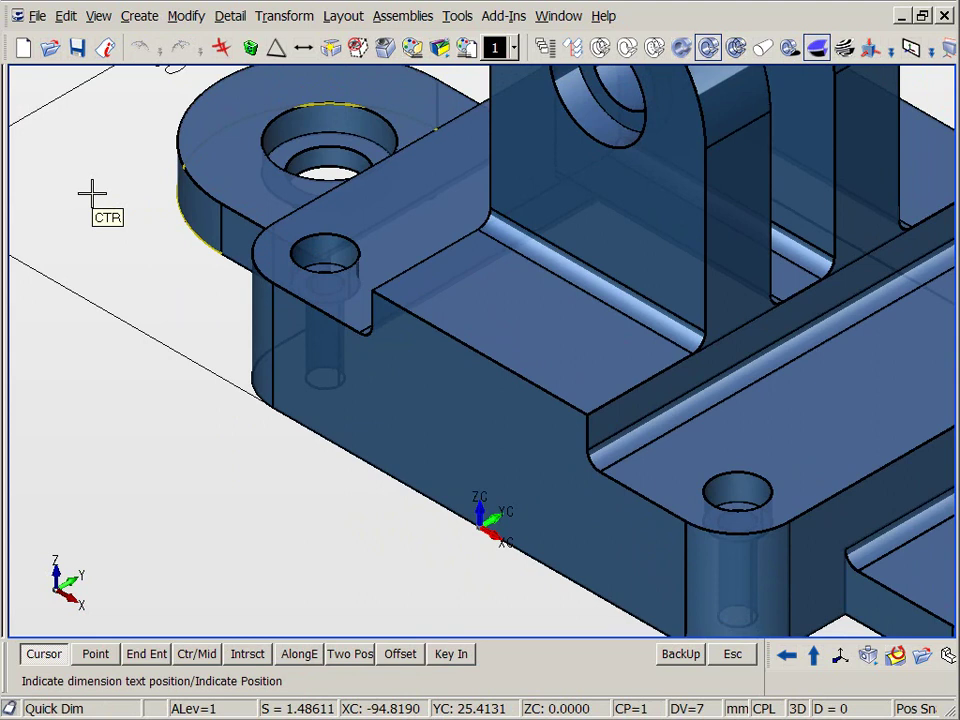
click(182, 279)
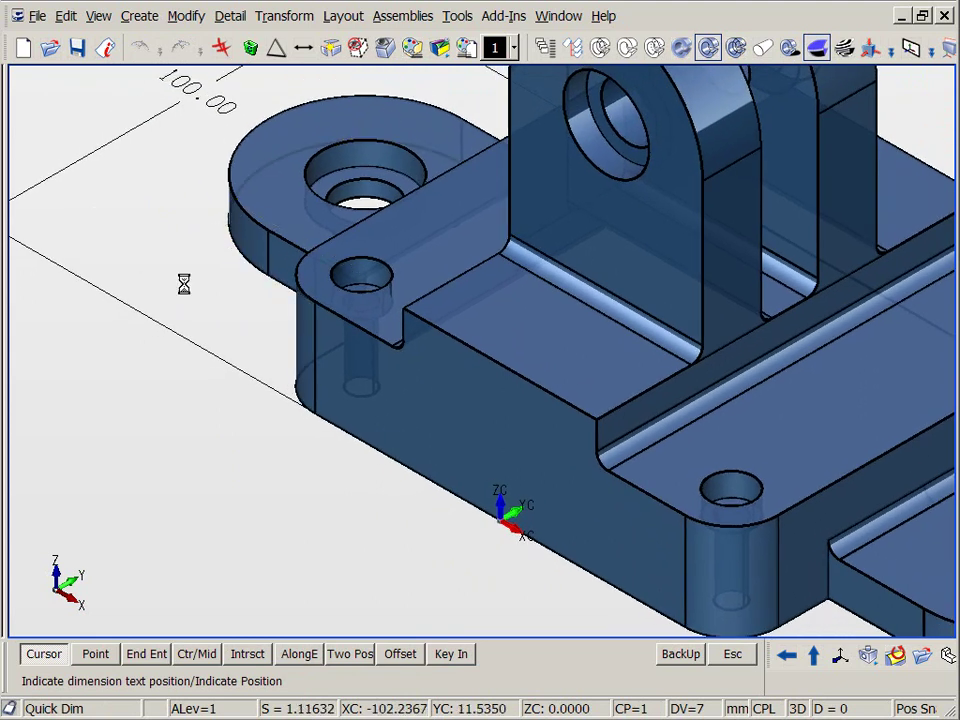
- Dimension the distance from the small hole at the base's right front corner to the adjacent front top edge
click(672, 485)
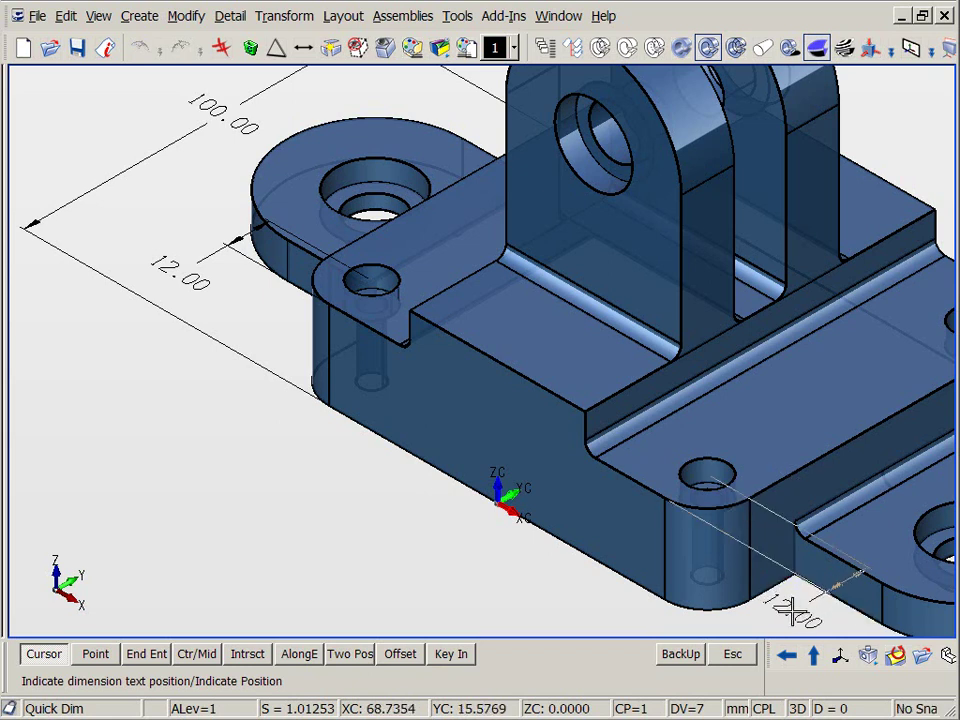
click(793, 613)
scroll(317, 473, down, 2)
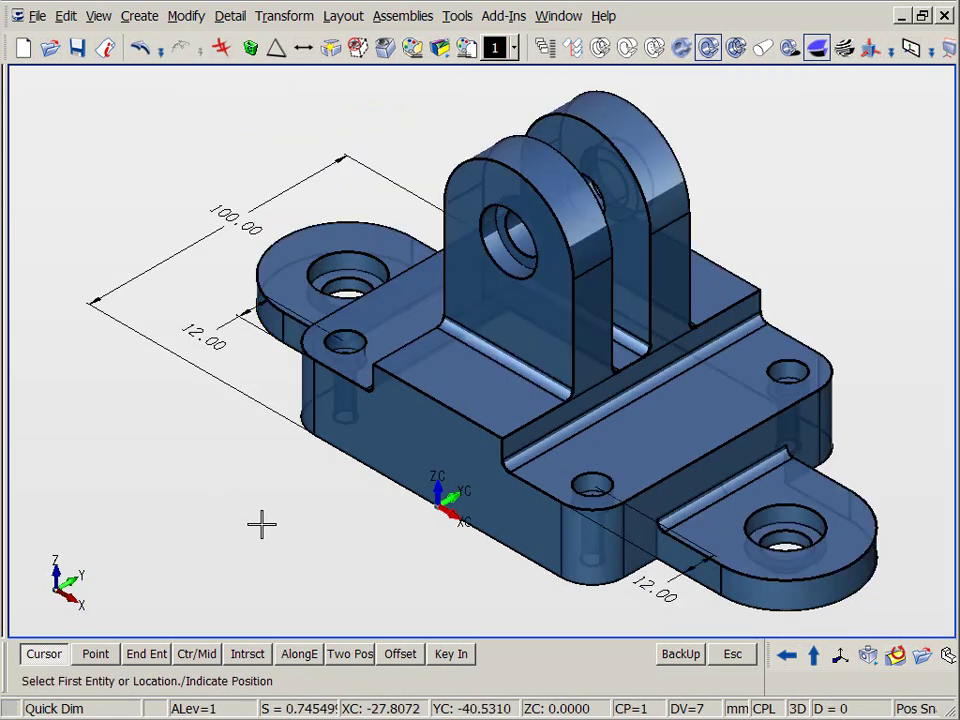
- Set the base block's depth dimension to 140 mm with a dimension-driven edit that carries both small front holes along with the front face
key(Escape)
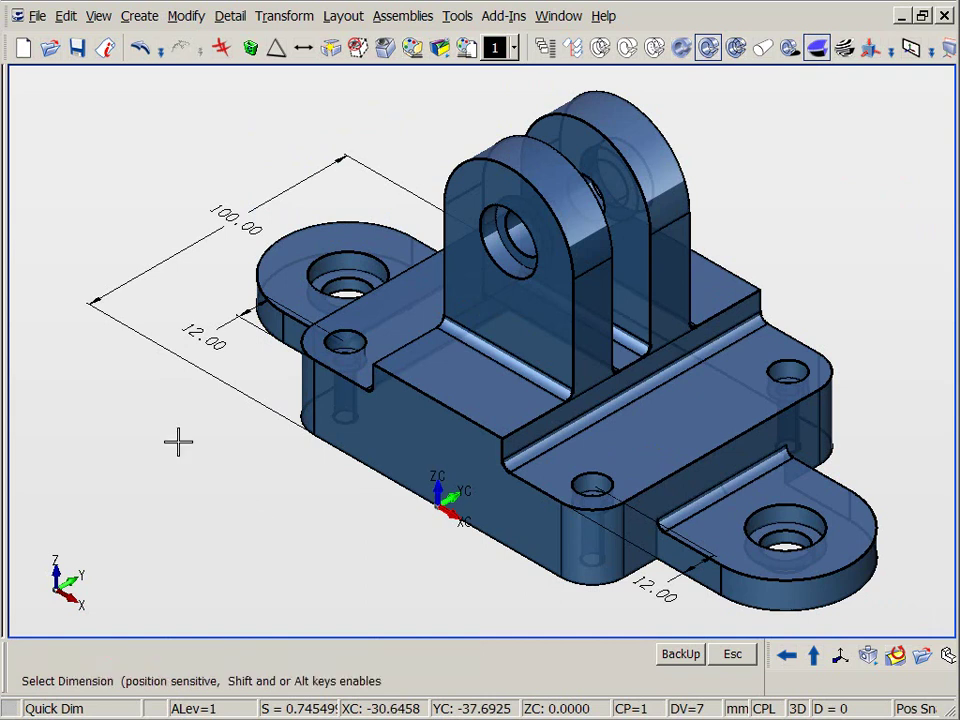
click(220, 220)
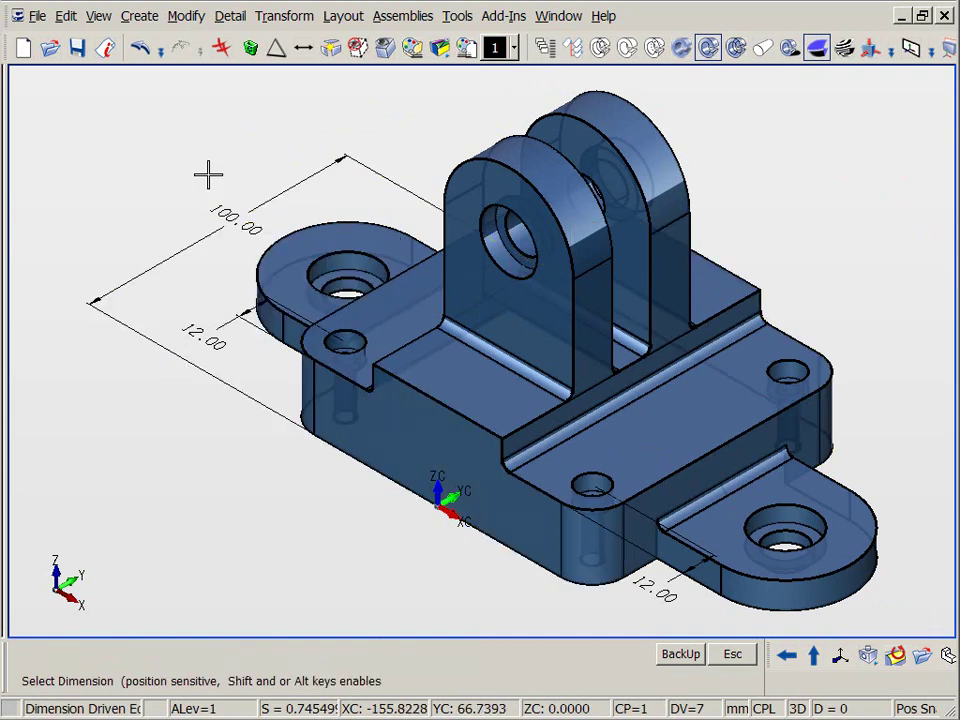
click(231, 224)
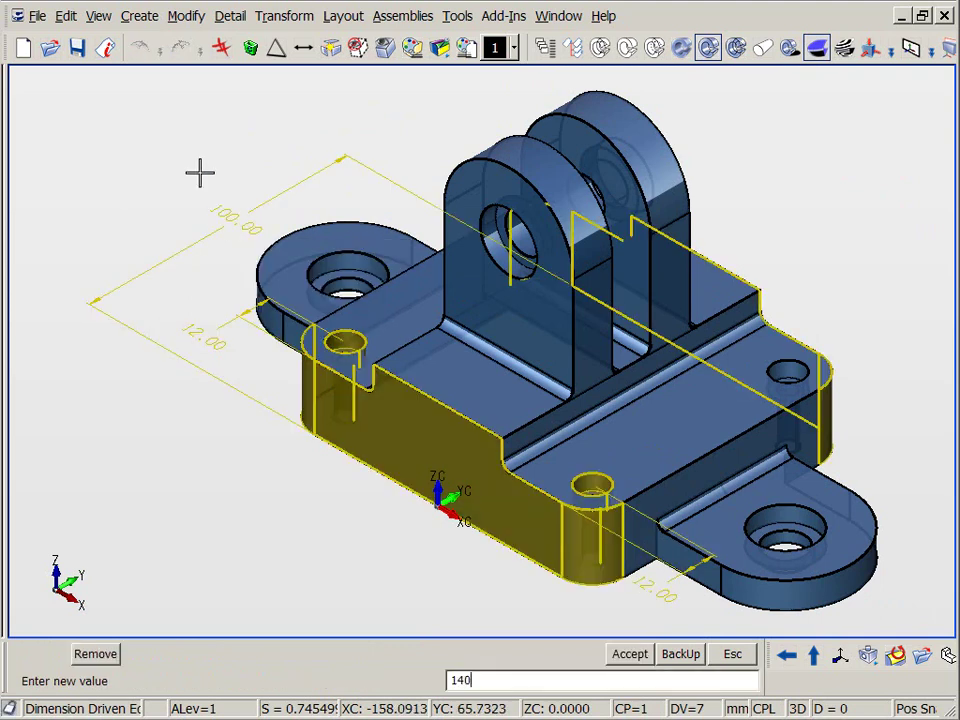
text(140)
key(Return)
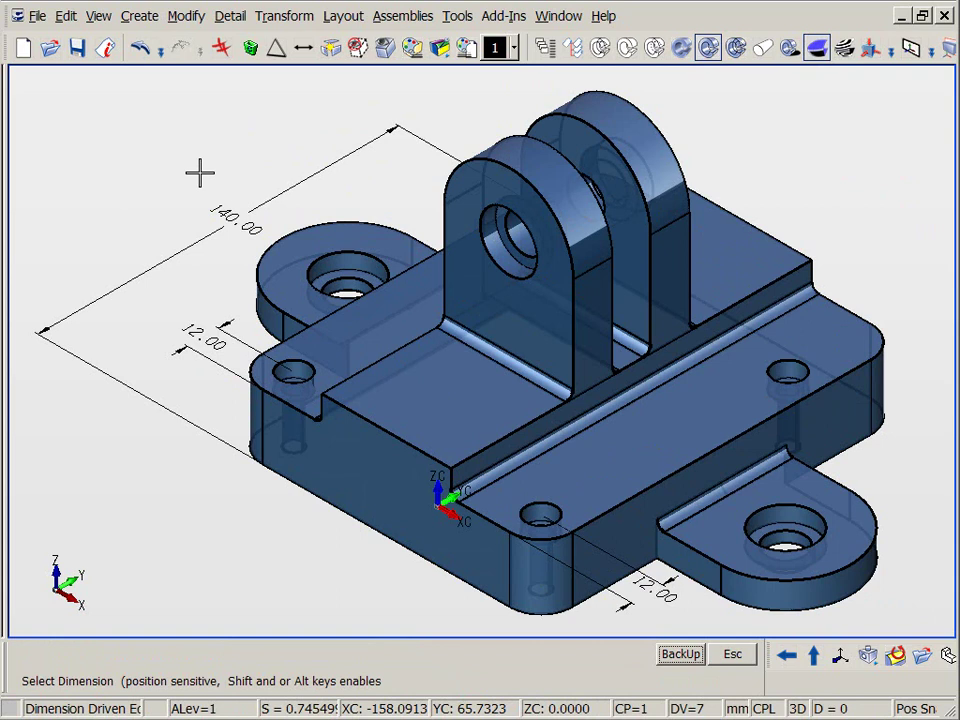
- Undo the base depth change and delete both 12 mm hole-to-edge dimensions
key(alt+a)
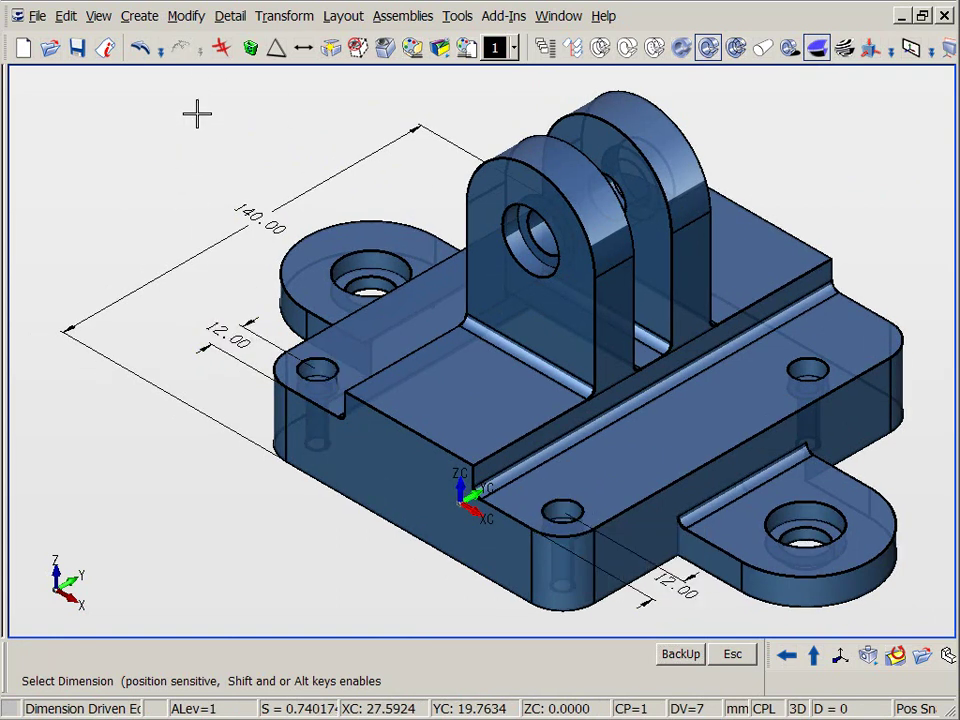
key(Escape)
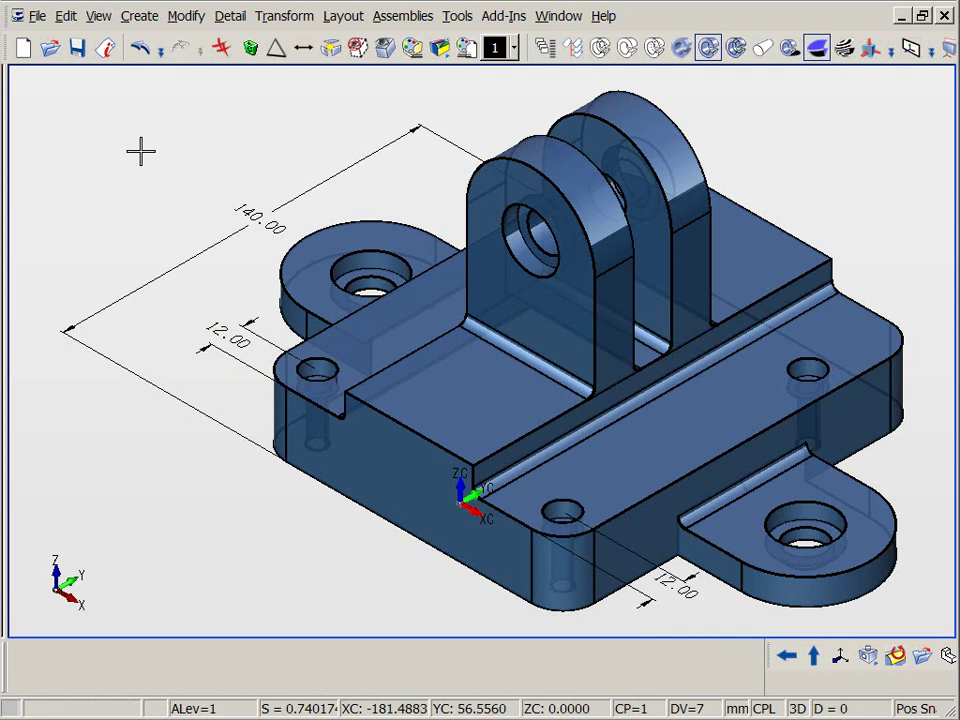
key(Delete)
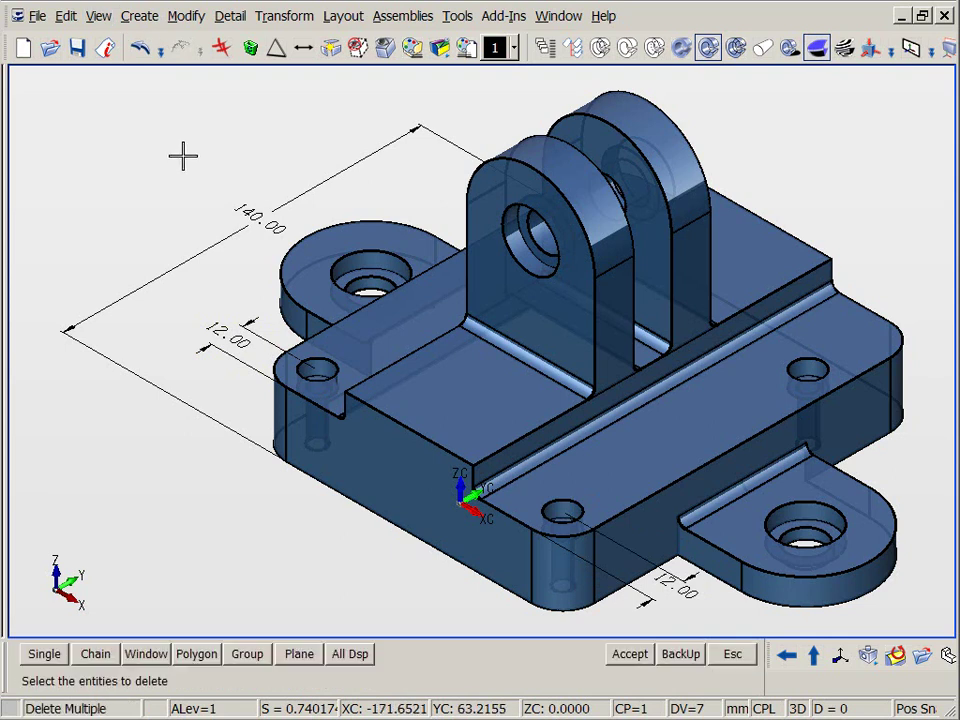
click(138, 50)
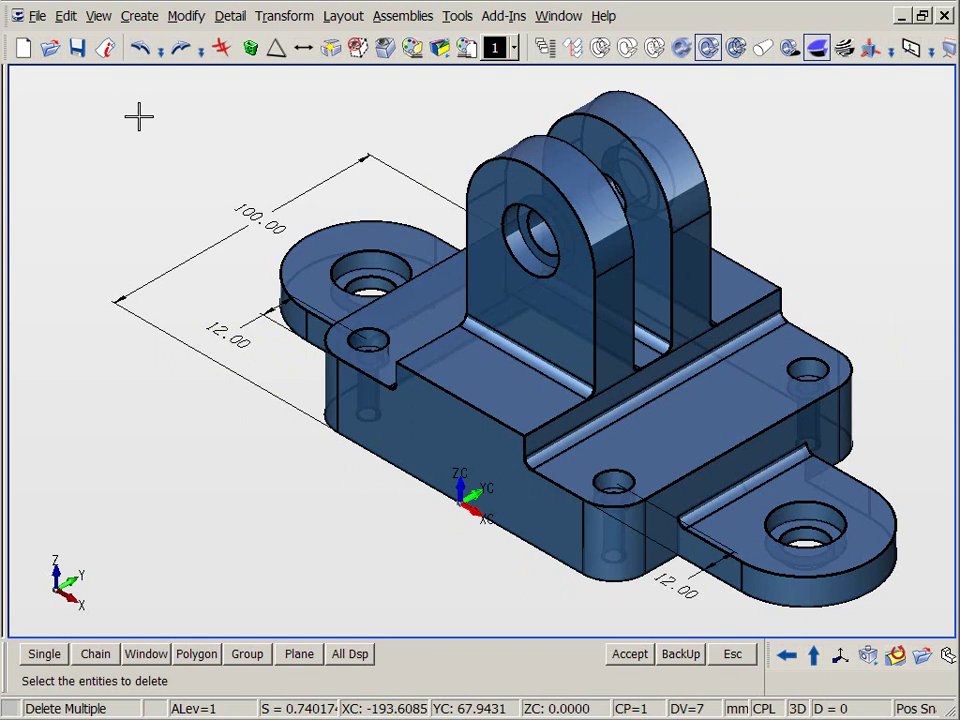
key(Escape)
key(Delete)
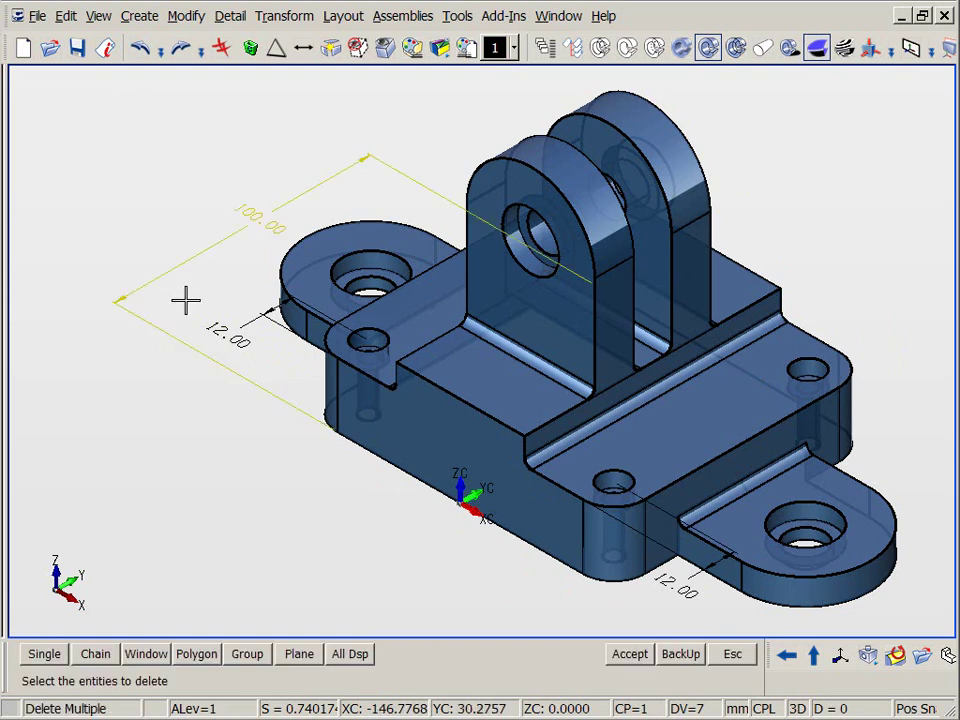
click(225, 336)
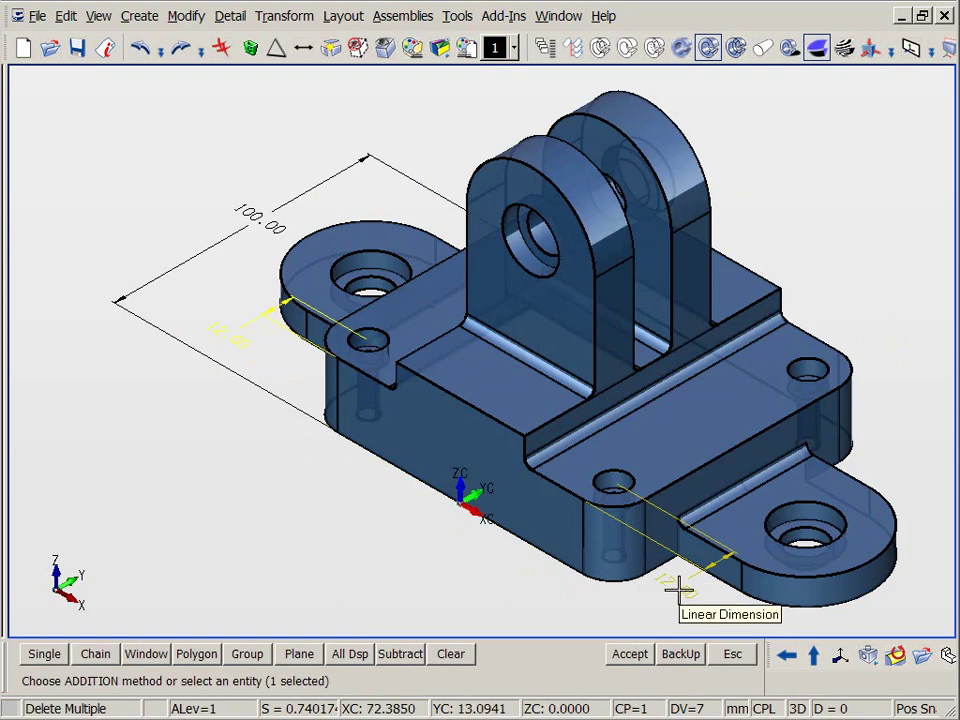
key(Return)
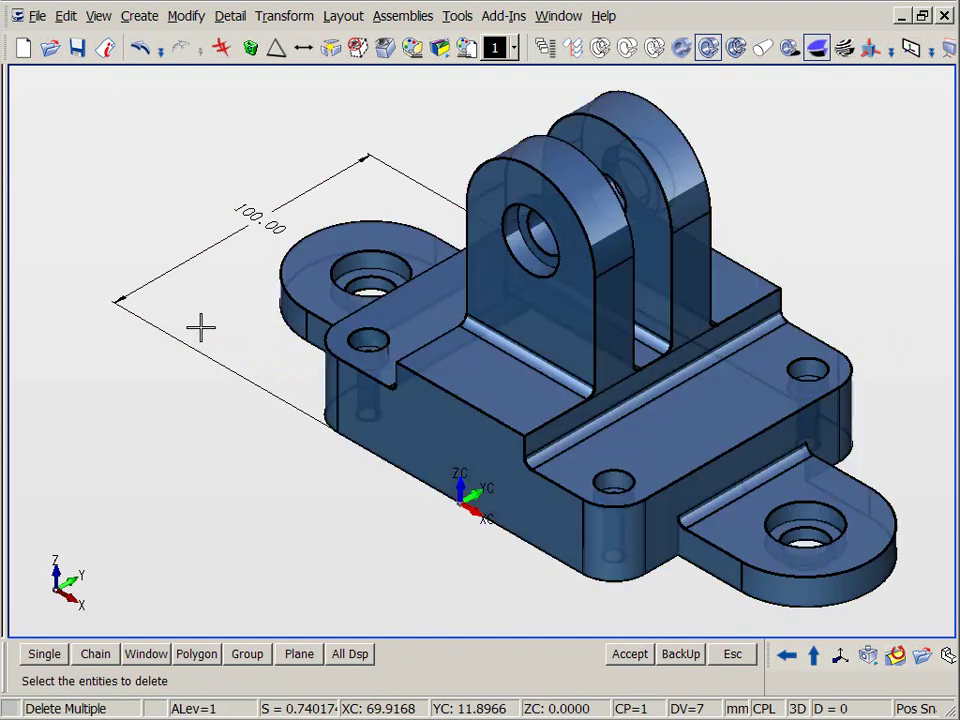
- Start a quick dimension from the intersection of the top edges at the base's left front corner to the centre of the small hole there
key(alt+w)
click(196, 230)
click(499, 441)
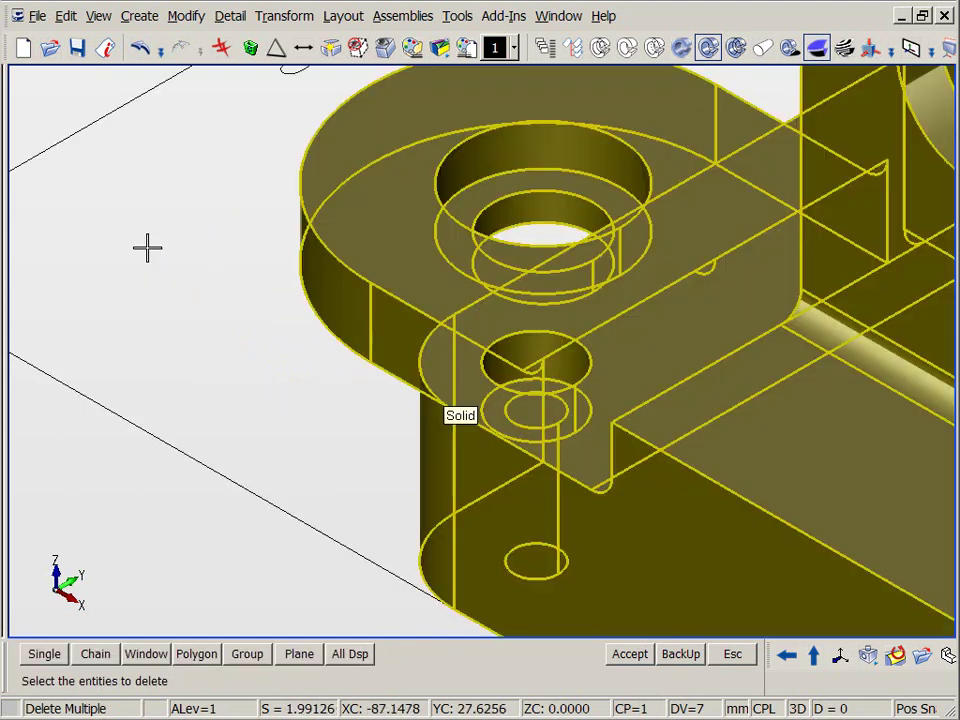
key(q)
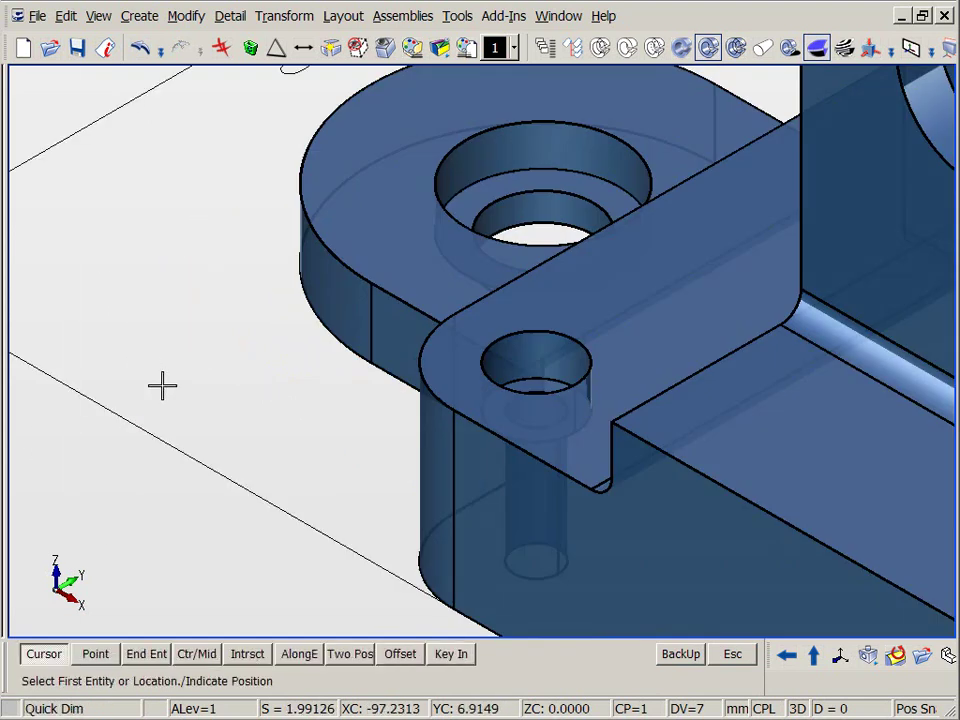
click(247, 655)
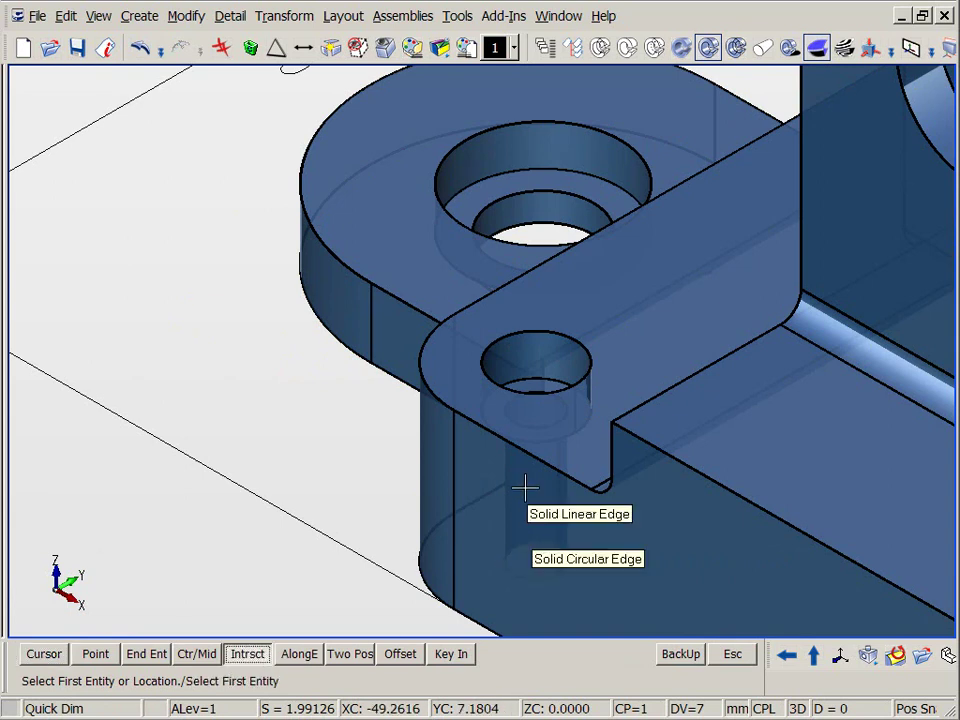
click(494, 431)
click(479, 301)
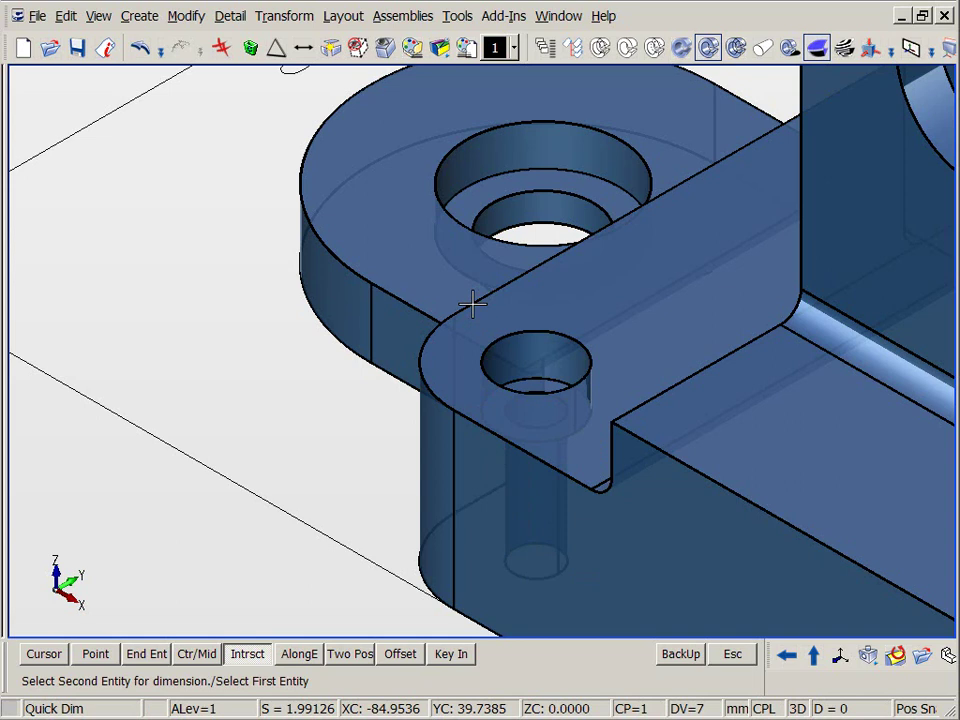
click(45, 658)
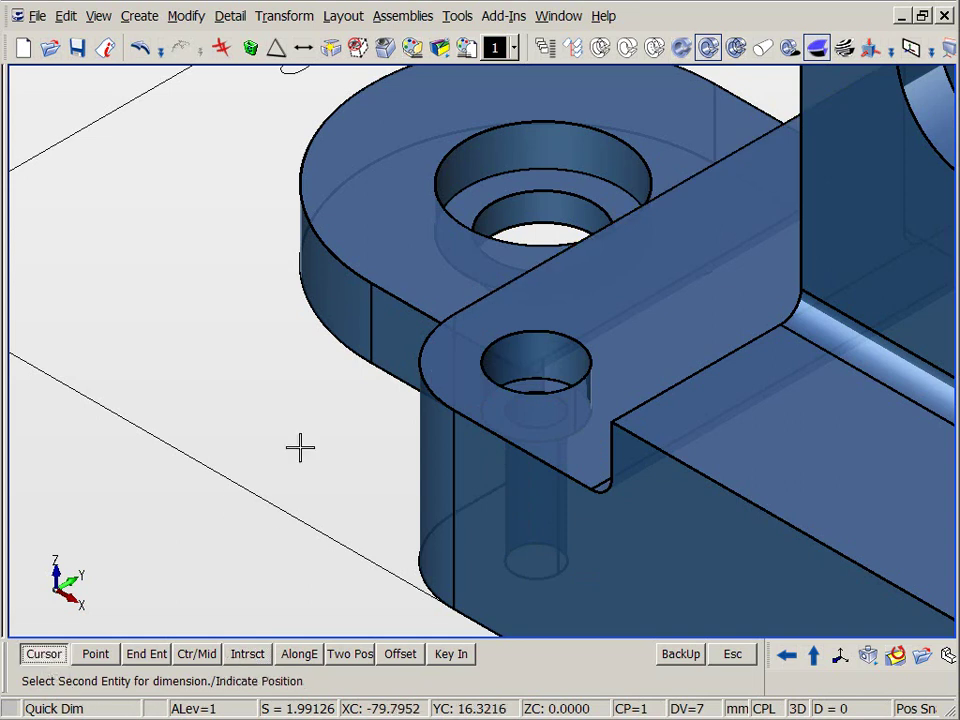
click(488, 378)
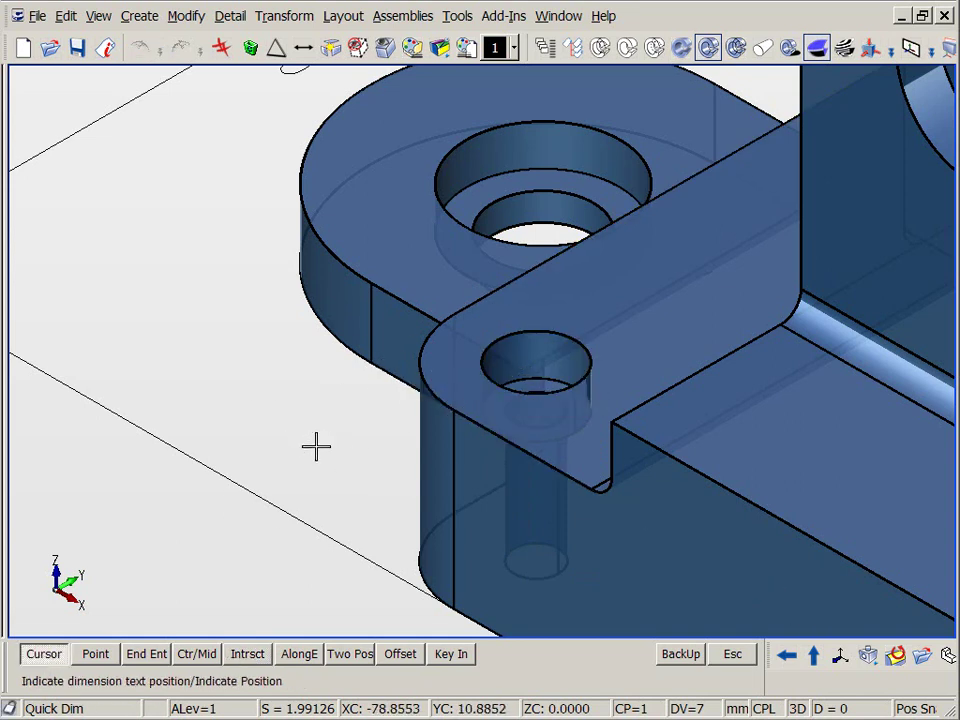
- Change the corner-to-hole dimension's orientation to vertical and finally to parallel, and place it in front of the base's corner
right_click(383, 519)
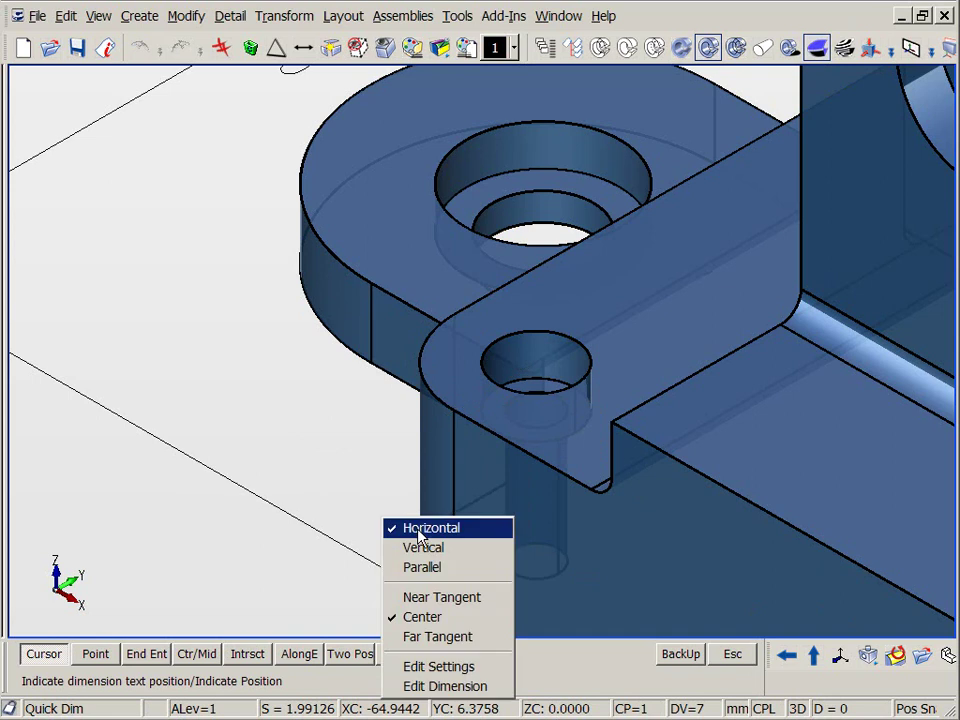
click(414, 541)
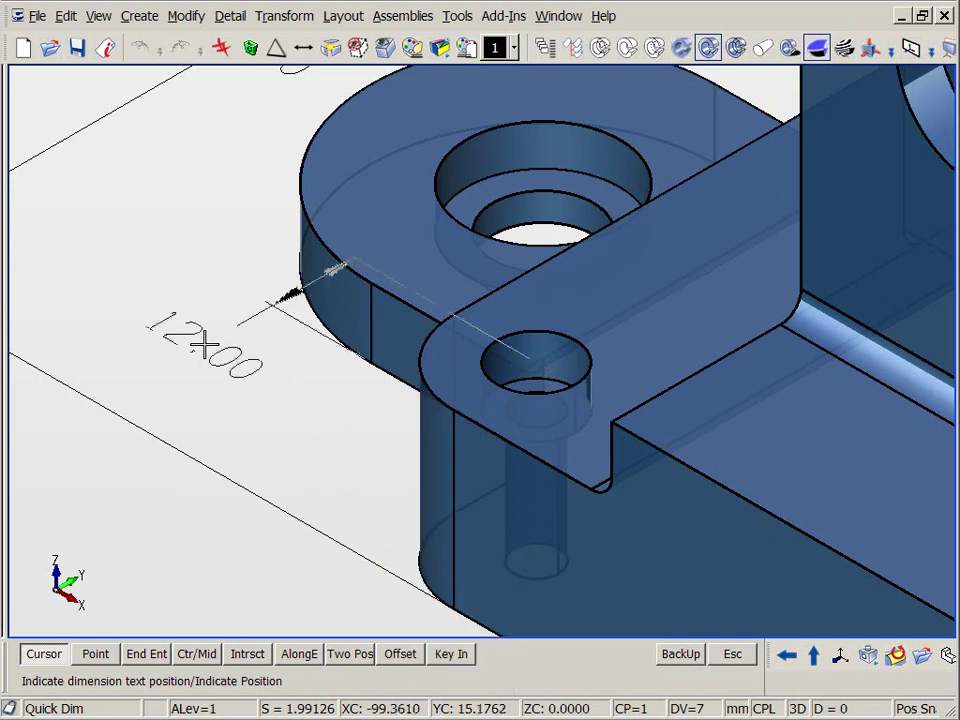
right_click(207, 347)
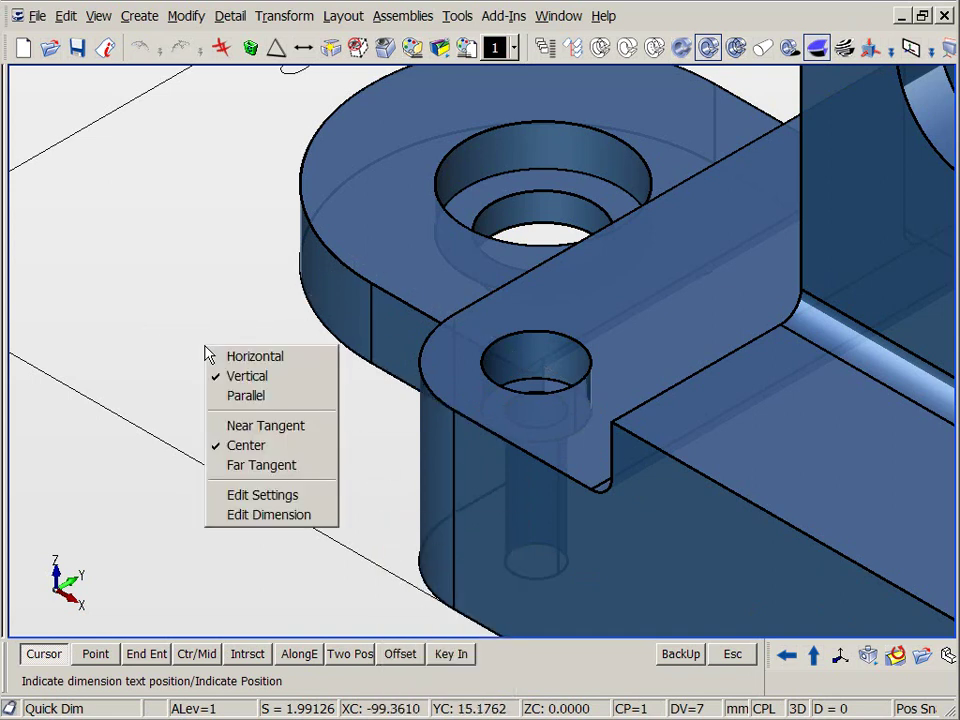
click(244, 397)
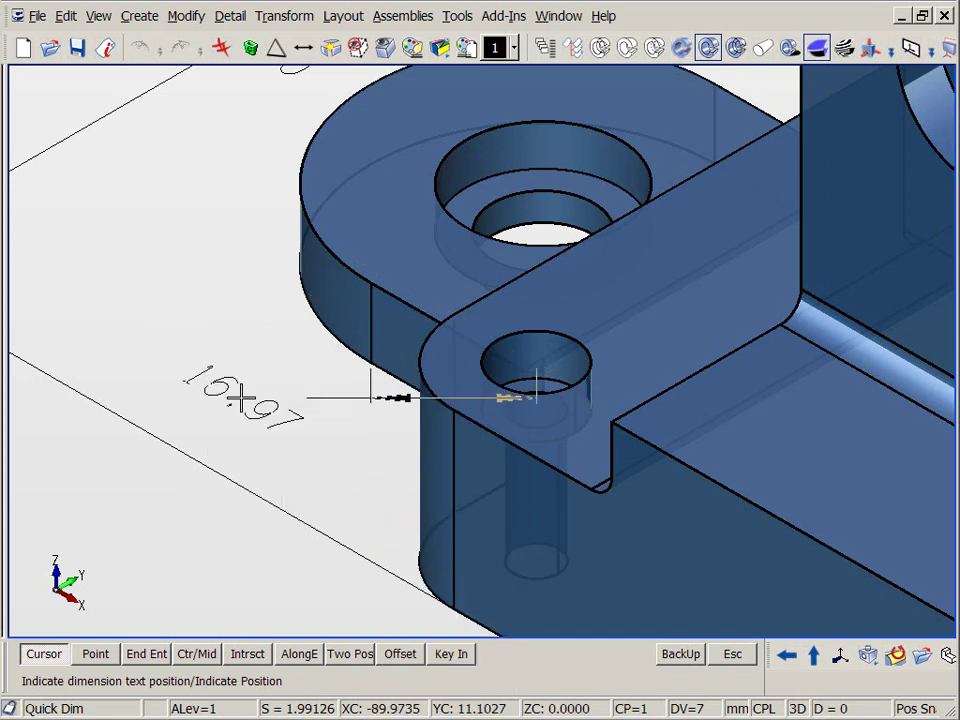
click(264, 466)
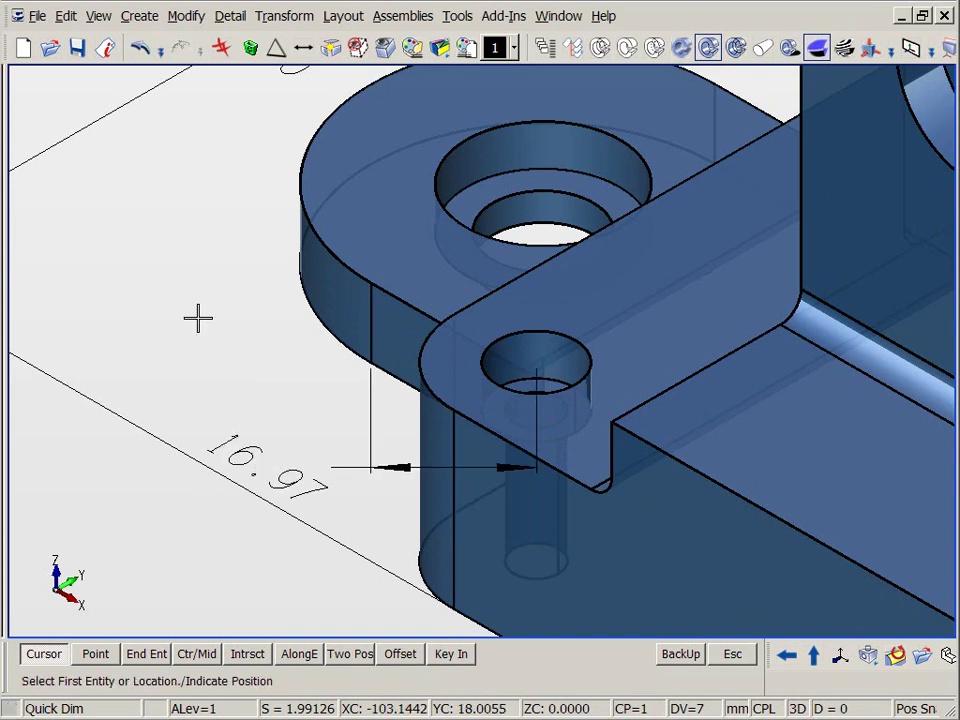
- Set the corner-to-hole distance to 25 mm with a dimension-driven edit of the small hole
key(d)
click(528, 468)
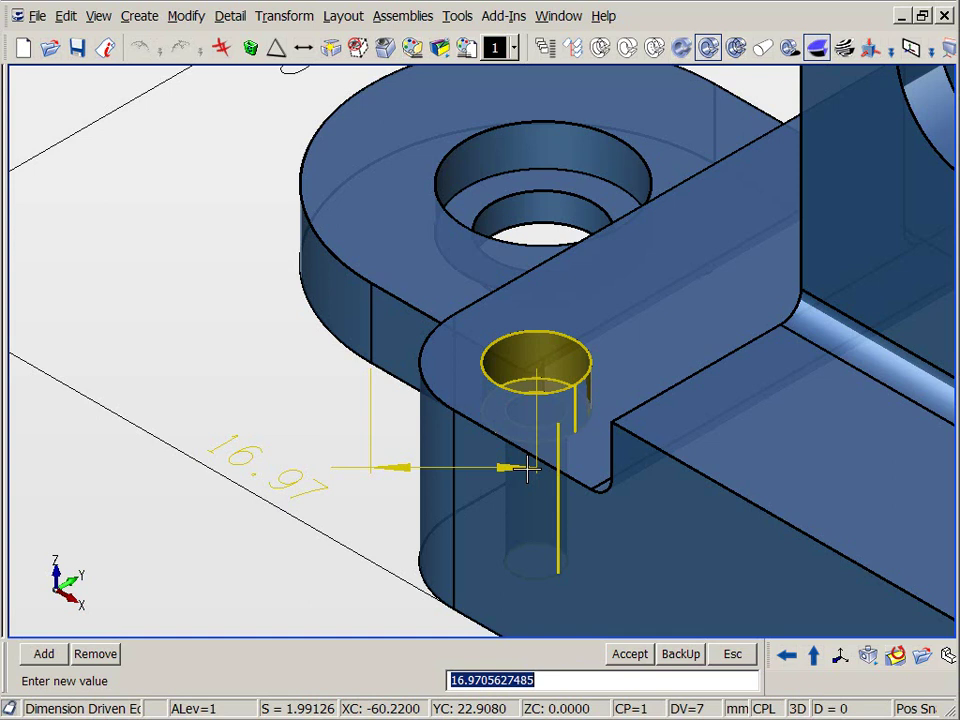
text(2)
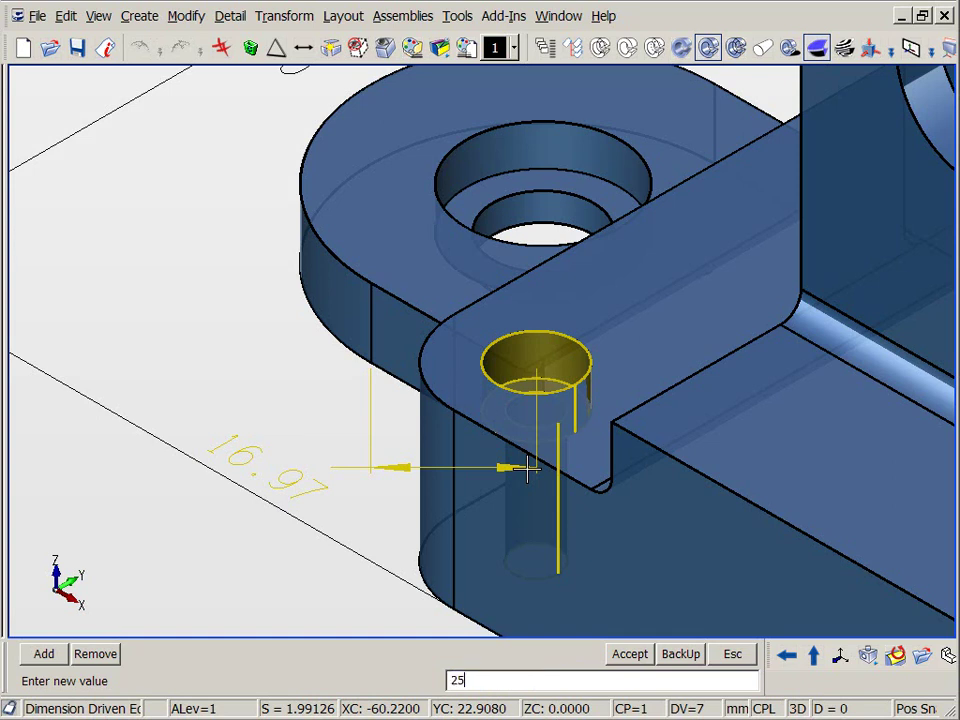
text(5)
key(Return)
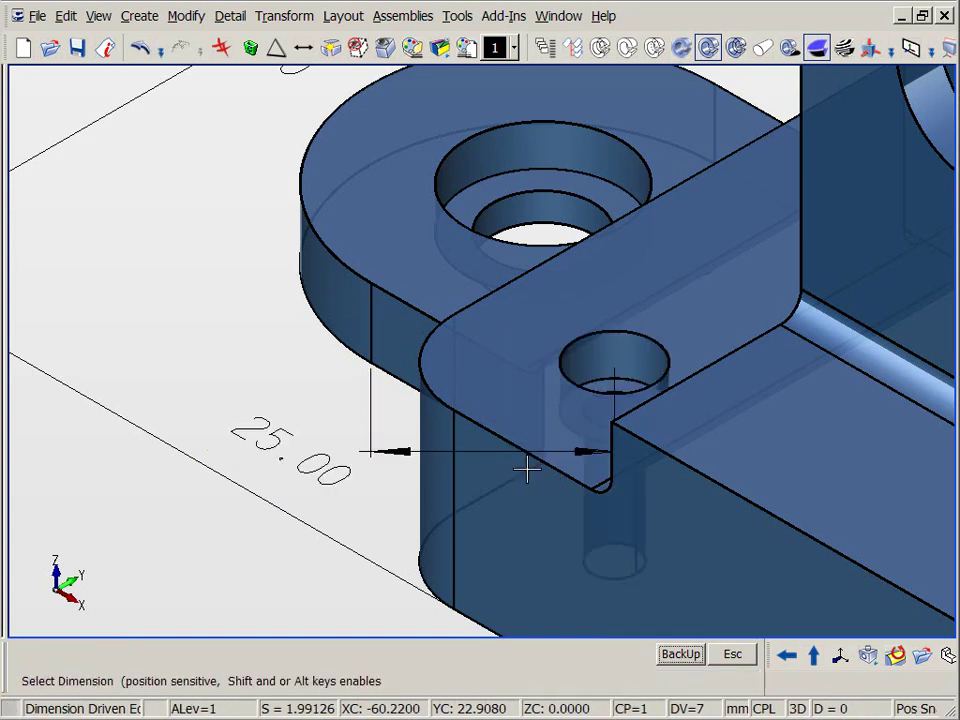
- Undo the hole move and delete the base depth dimension and the corner-to-hole dimension
click(140, 47)
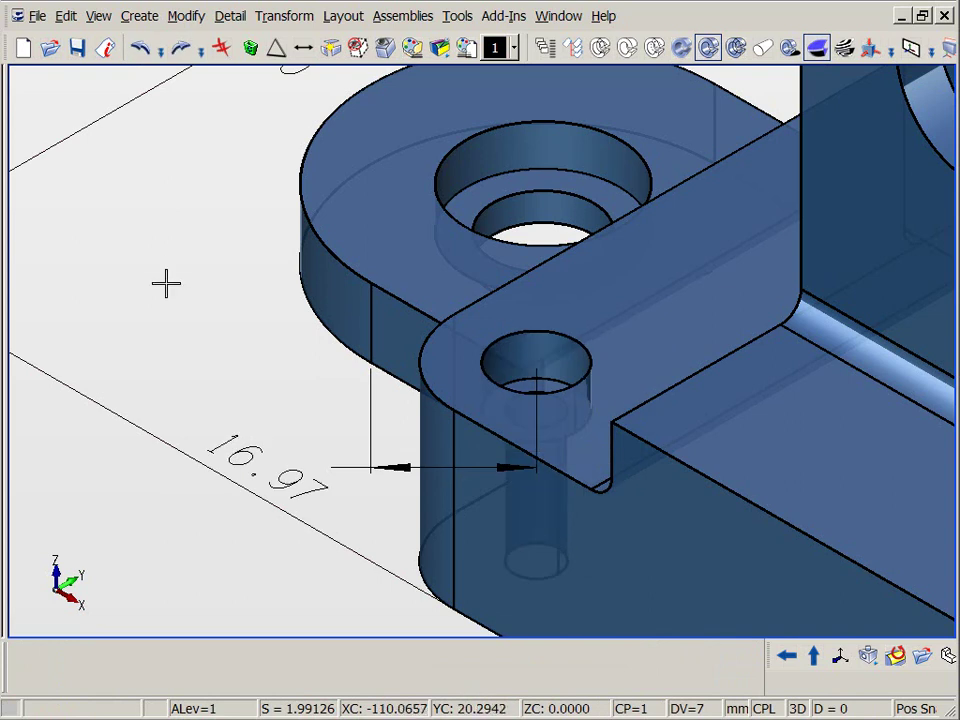
key(alt+a)
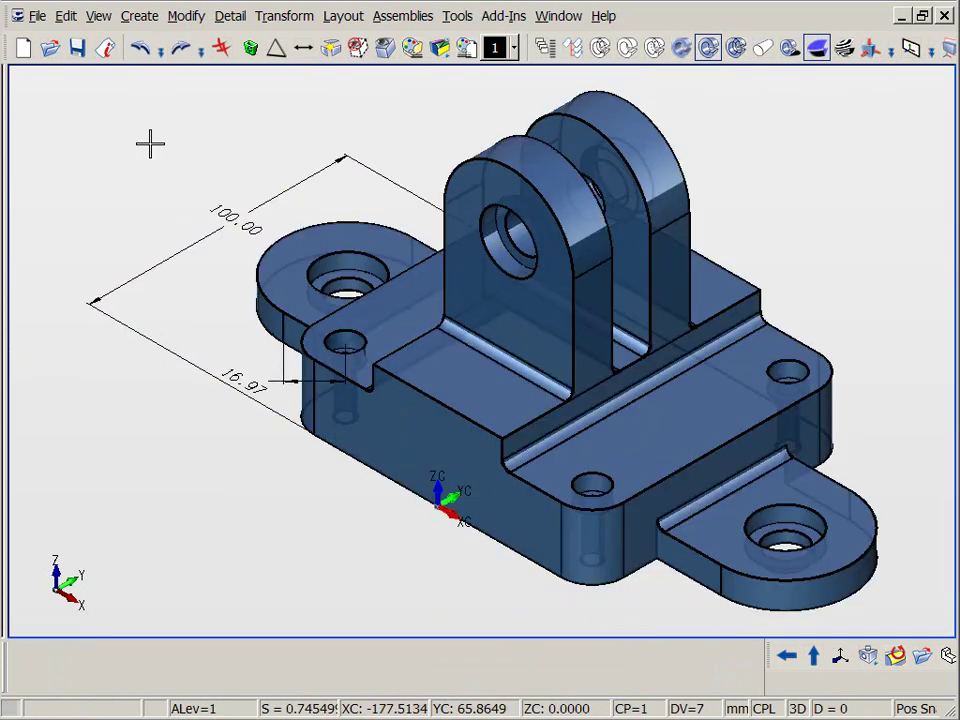
key(Delete)
click(223, 214)
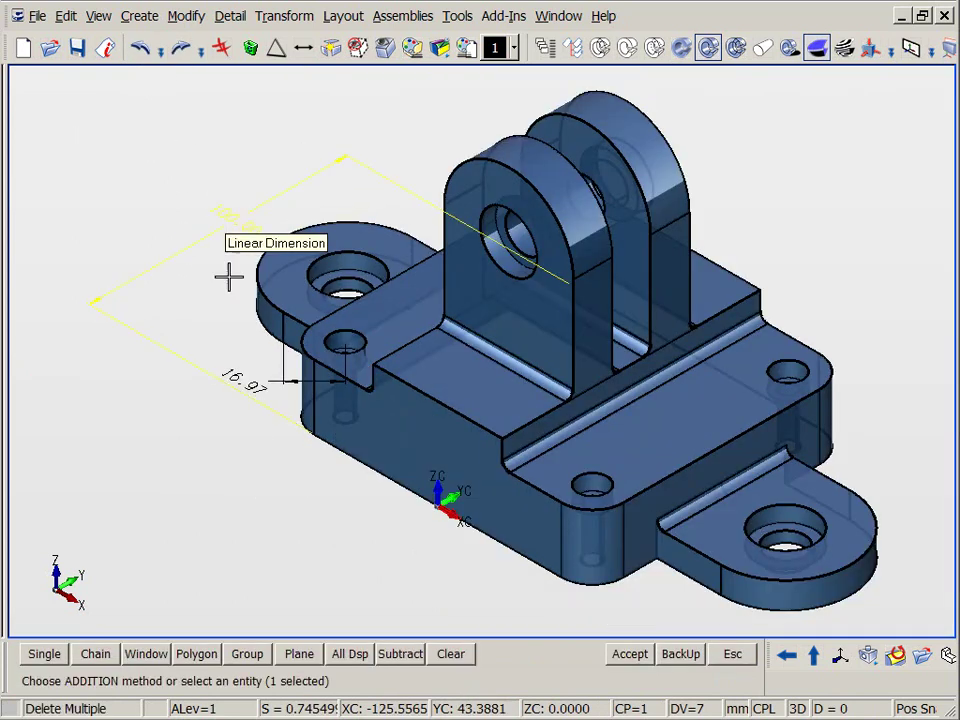
click(229, 372)
key(Return)
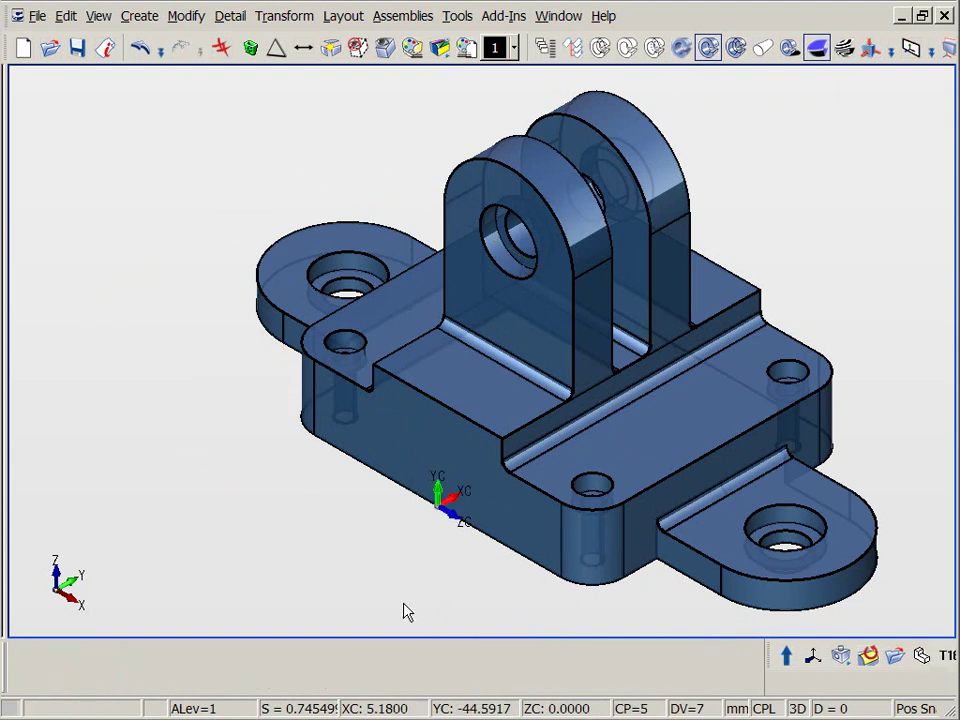
- Dimension the thickness of the right mounting lug along its vertical front edge, placing the dimension in front of the lug
key(alt+w)
click(495, 440)
click(806, 617)
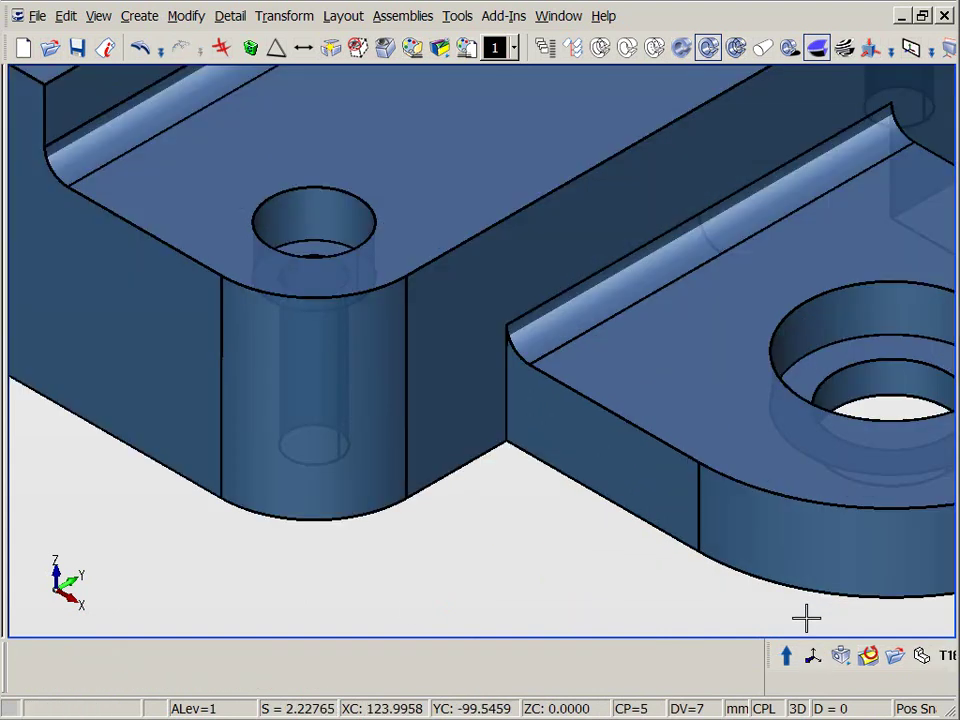
key(q)
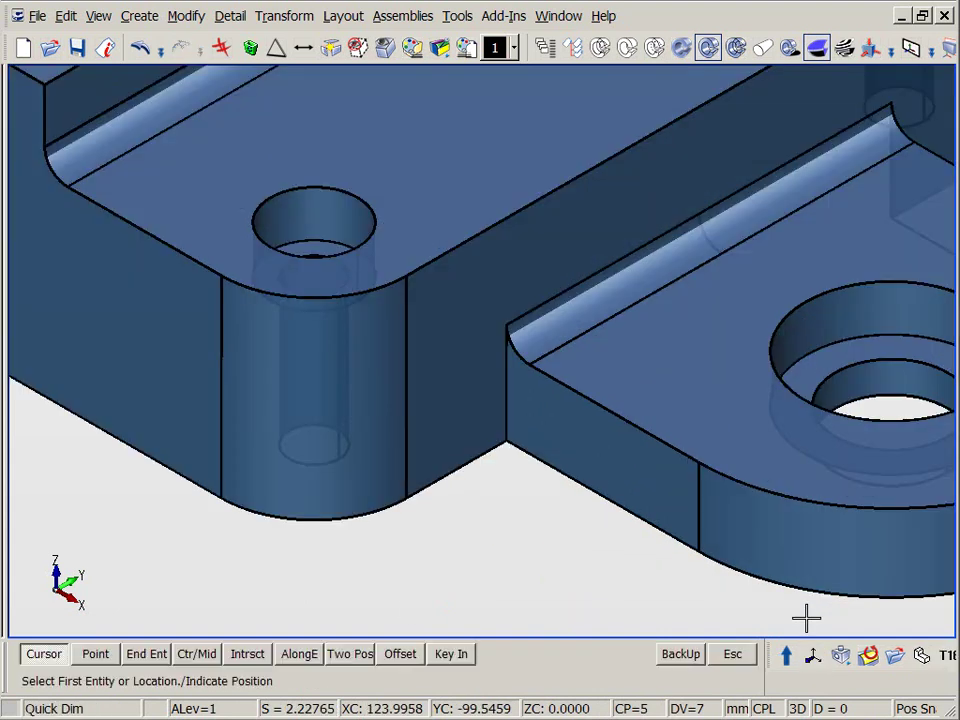
click(698, 505)
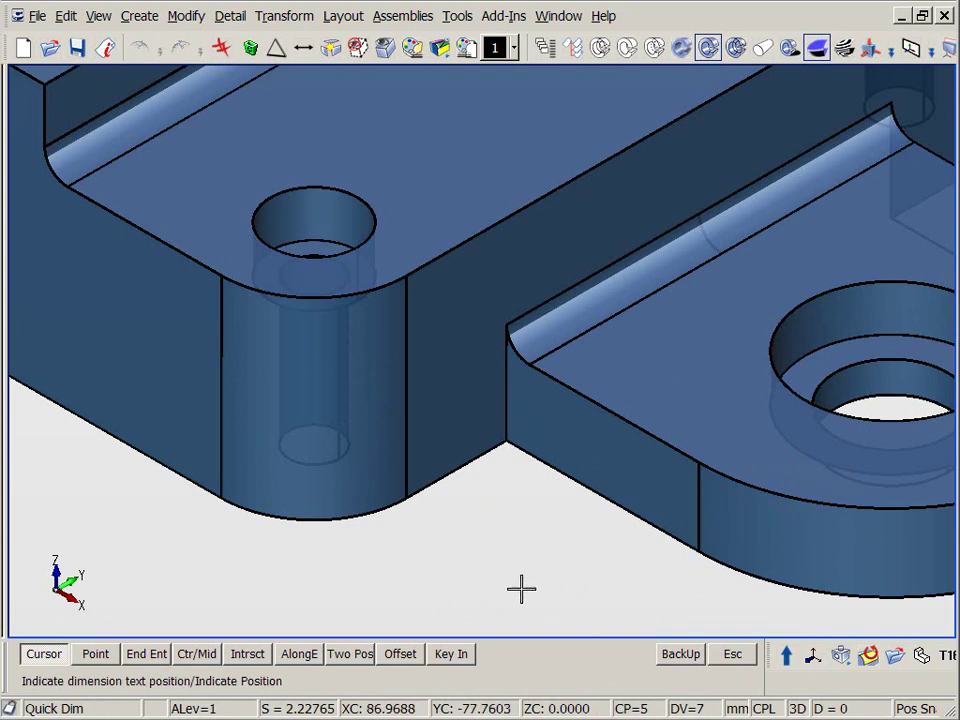
click(543, 525)
middle_click(105, 519)
key(alt+a)
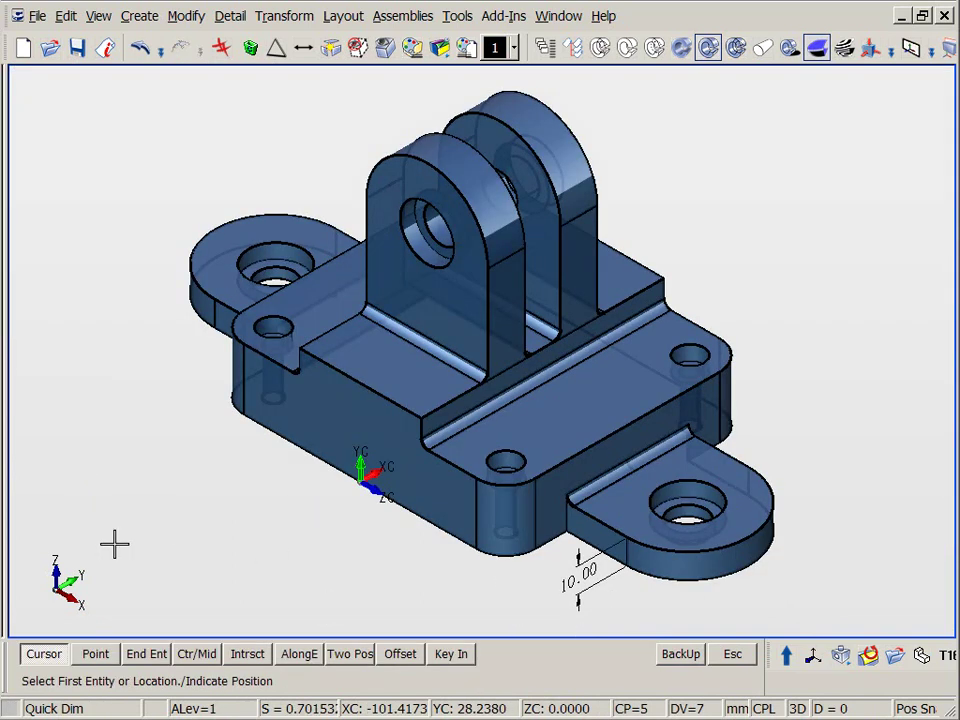
- Begin a dimension-driven edit of the lug thickness, including the opposite lug's counterbored hole as a bump feature and its fillet face
click(220, 404)
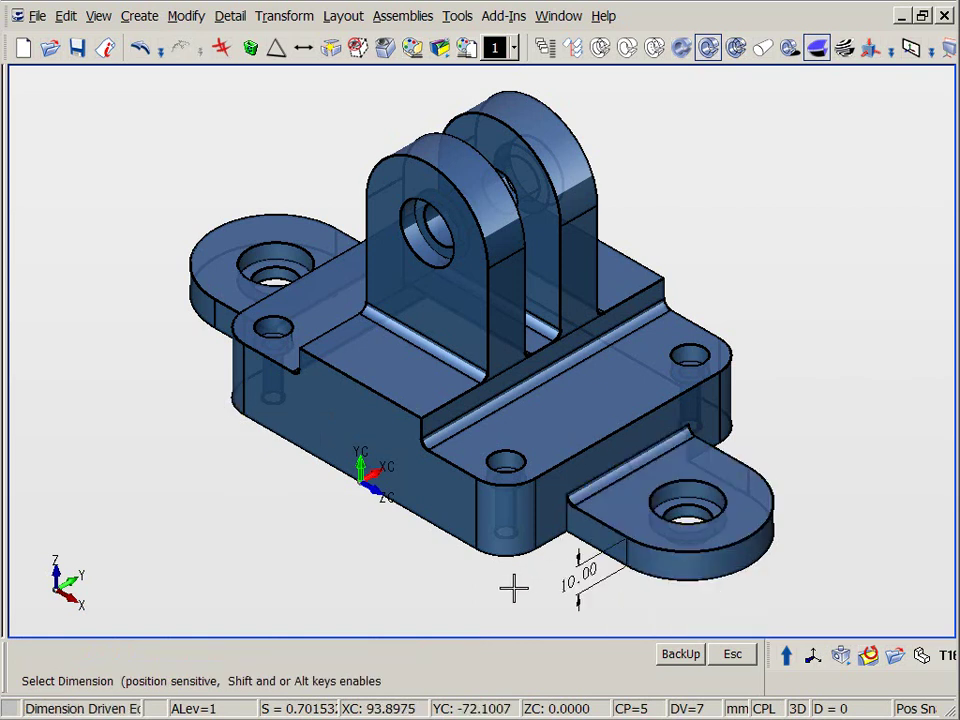
click(581, 562)
click(43, 654)
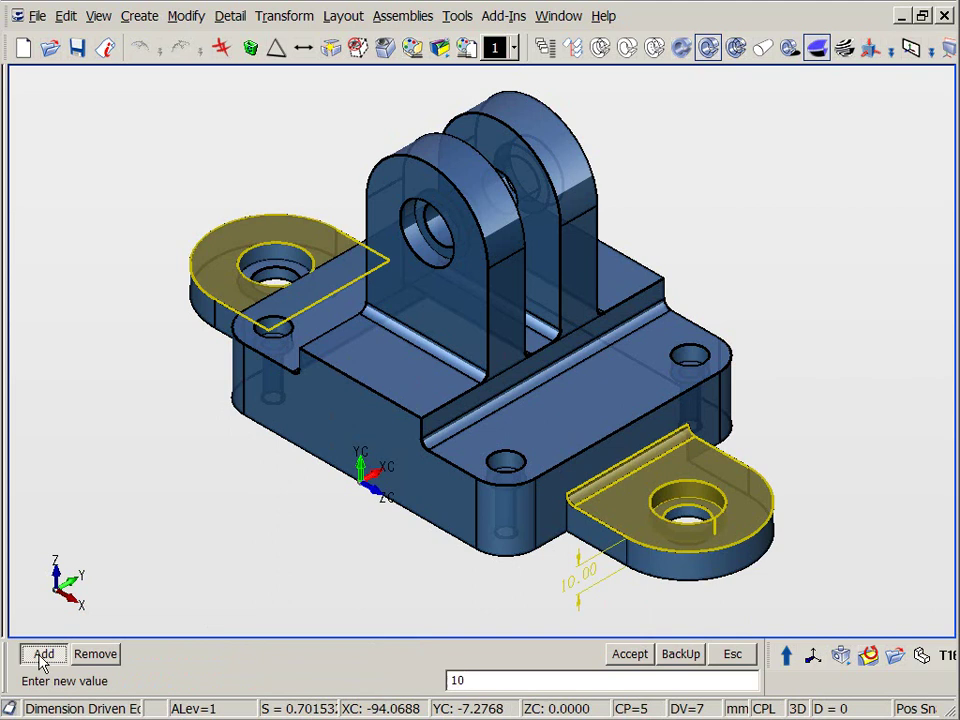
click(96, 654)
click(94, 654)
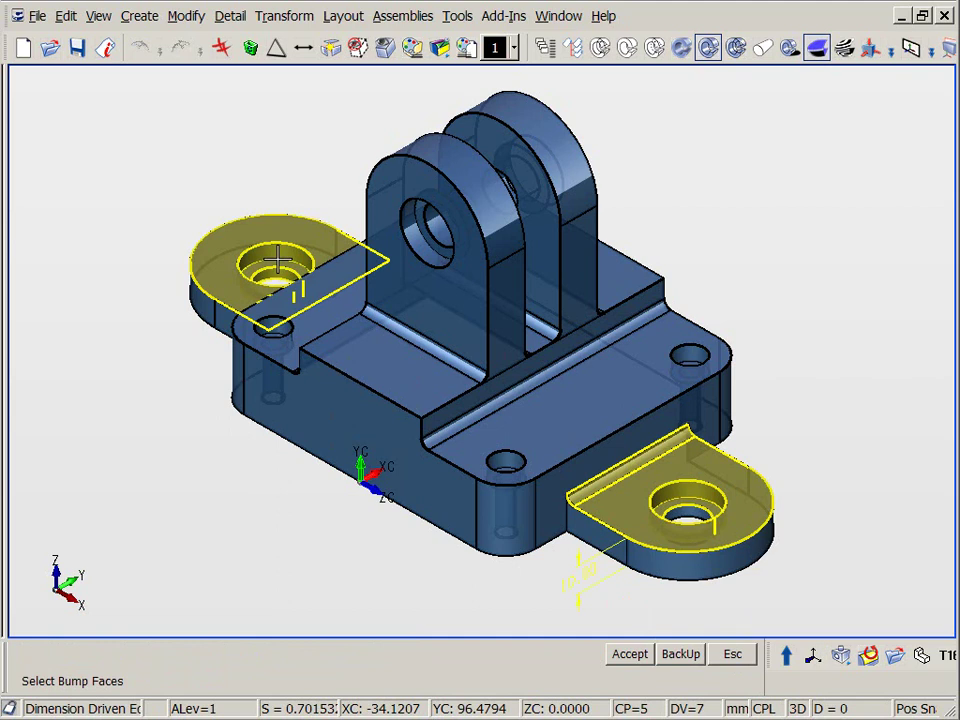
right_click(174, 519)
right_click(174, 519)
middle_drag(174, 519, 174, 519)
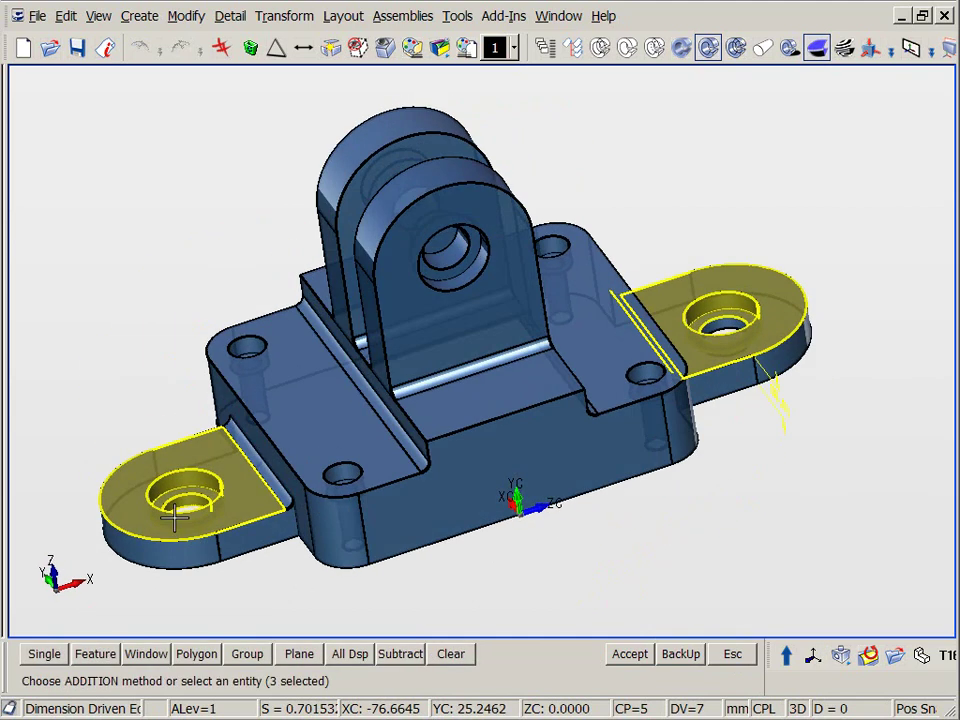
click(262, 472)
- Set the thickness of both mounting lugs to 6 mm and finish the dimension-driven edit
right_click(684, 573)
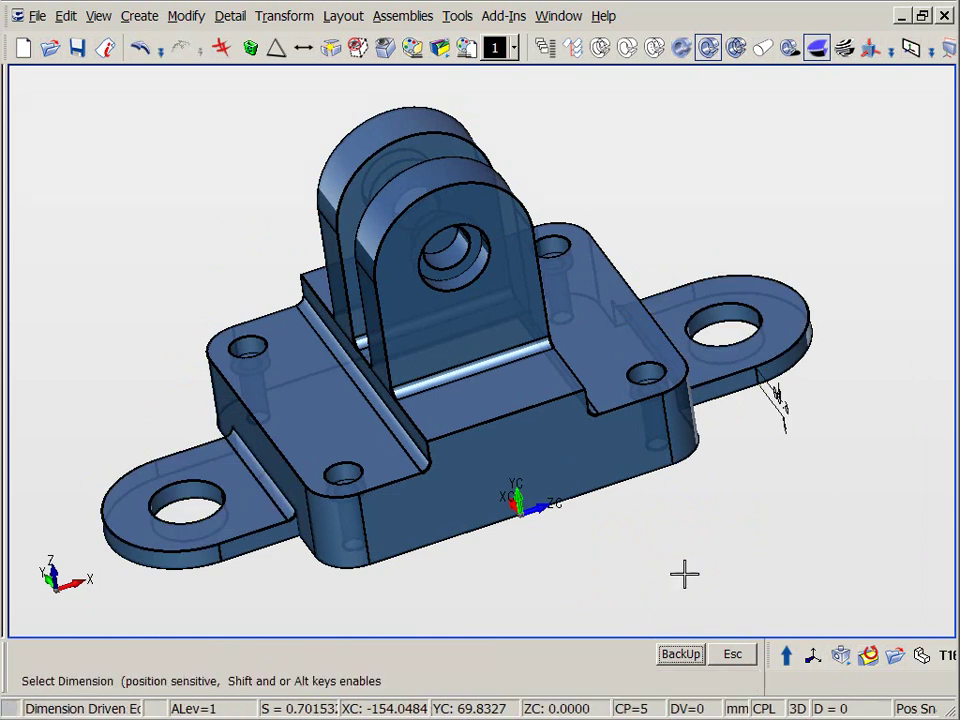
middle_drag(765, 592, 769, 594)
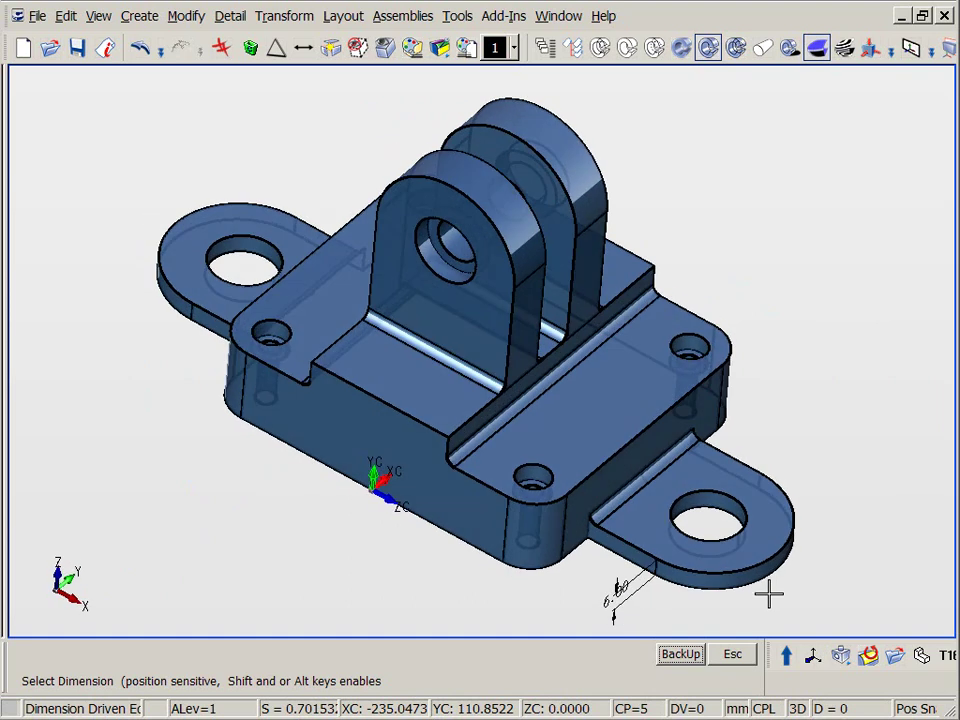
key(alt+7)
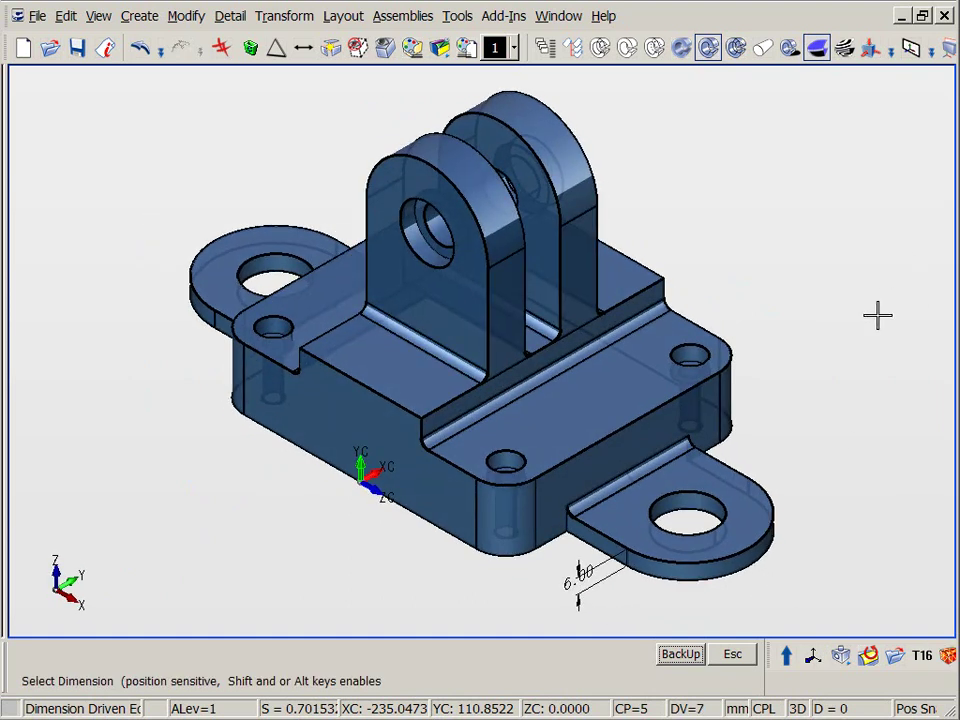
key(Escape)
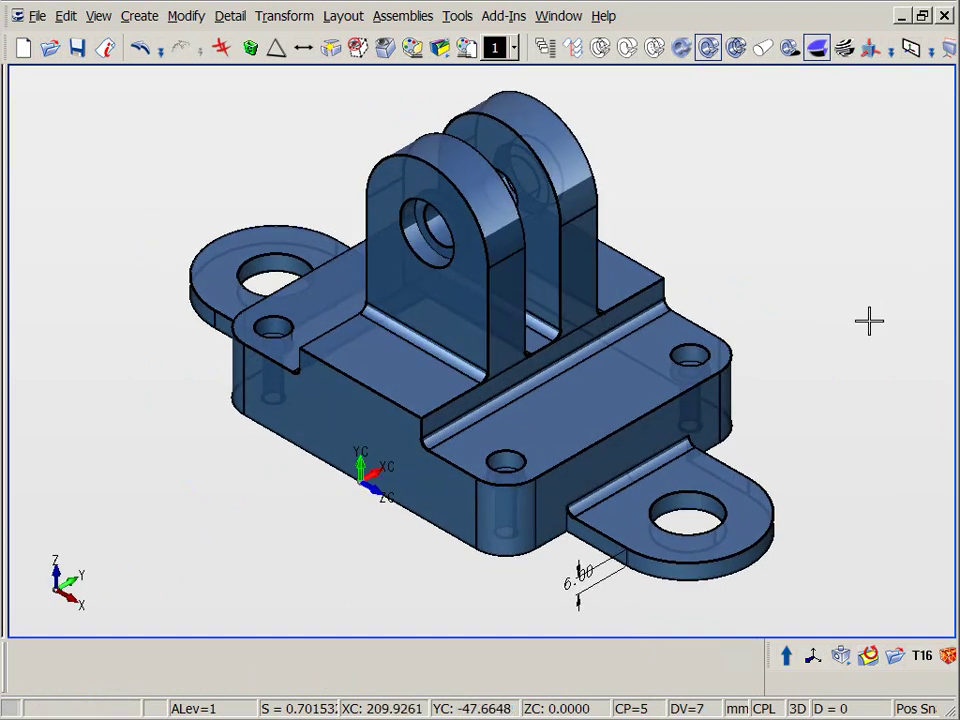
- Undo the lug thickness edit and delete the lug's thickness dimension
click(141, 48)
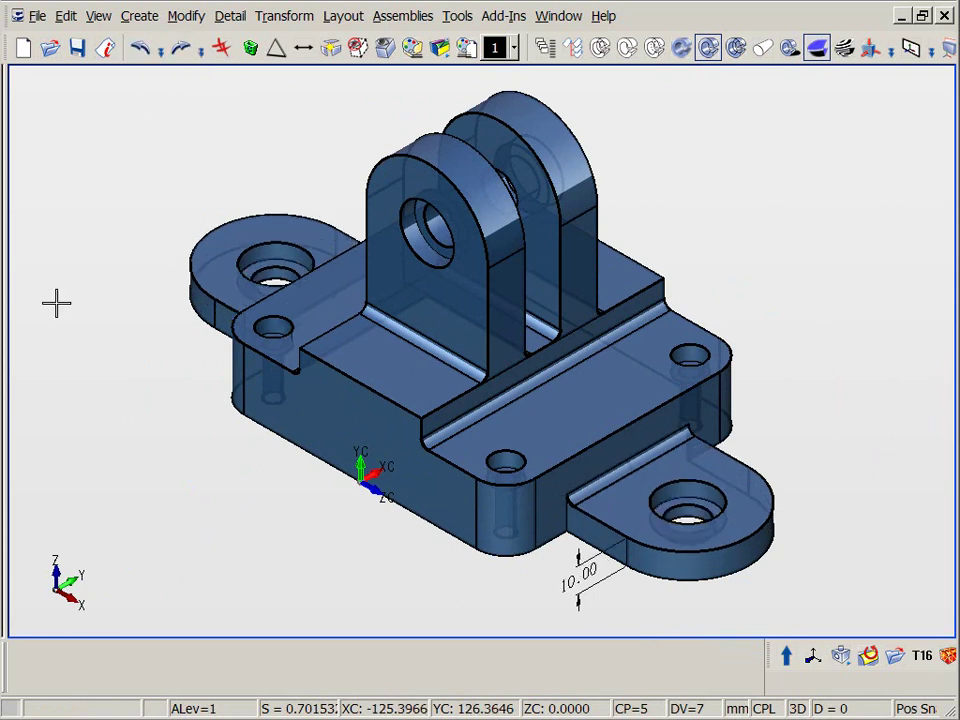
key(Delete)
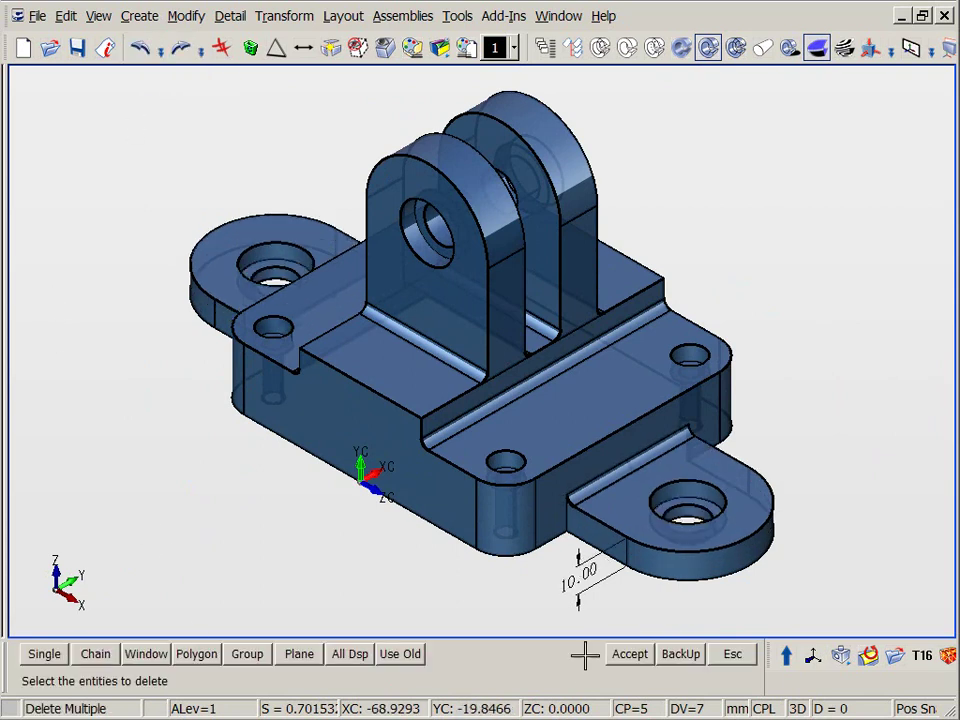
click(577, 570)
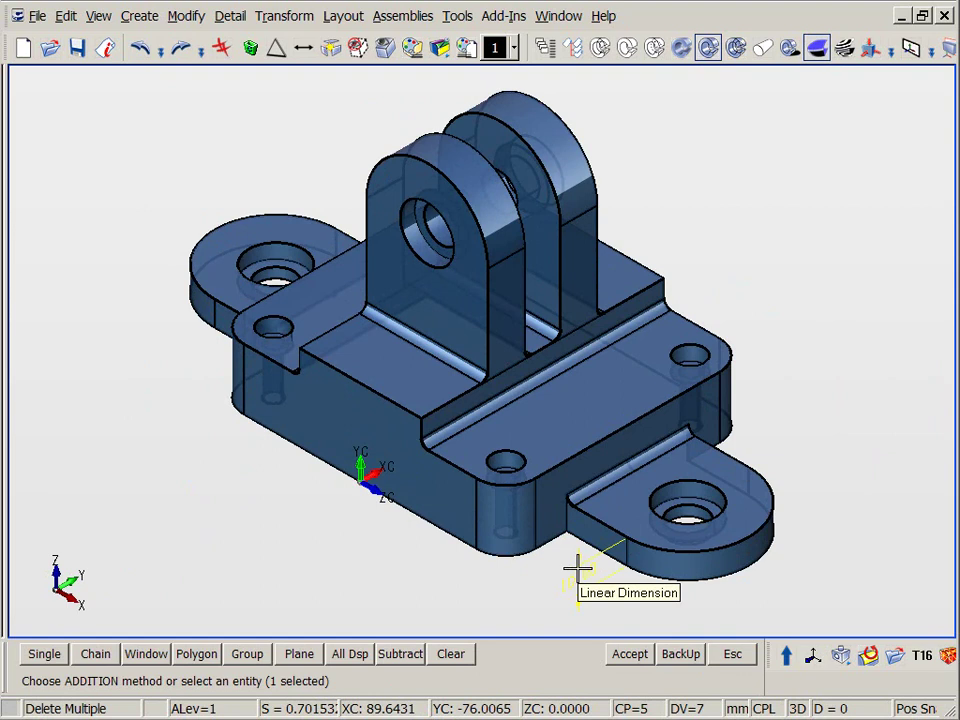
key(Return)
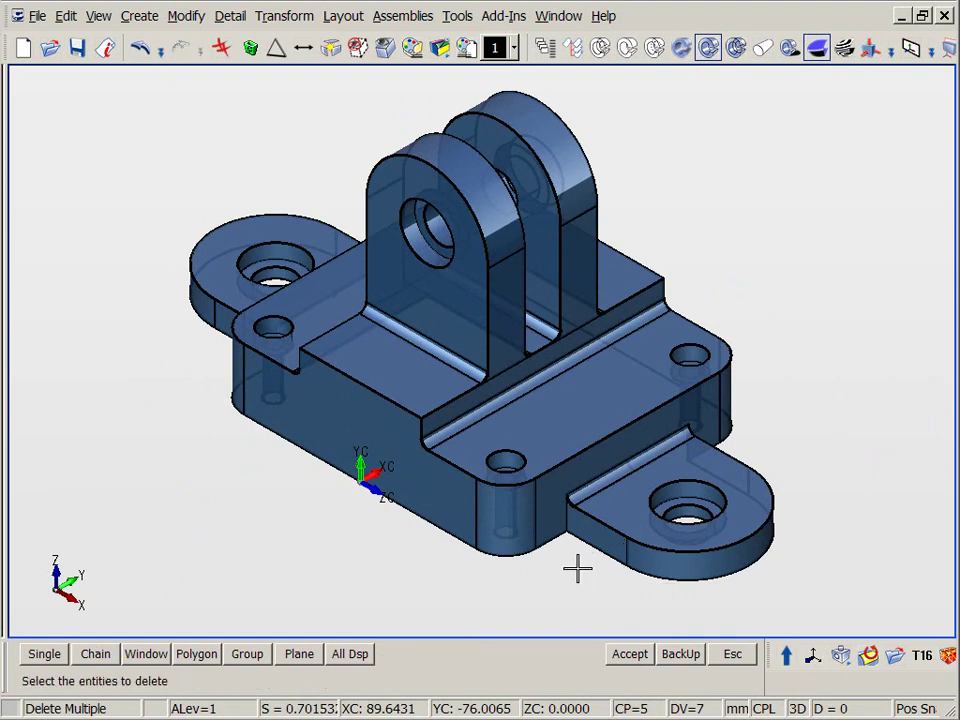
key(Escape)
- Switch to construction plane 2 and dimension the radius of the front upright lug's rounded top, placing the text beyond the arc
key(alt+w)
click(240, 103)
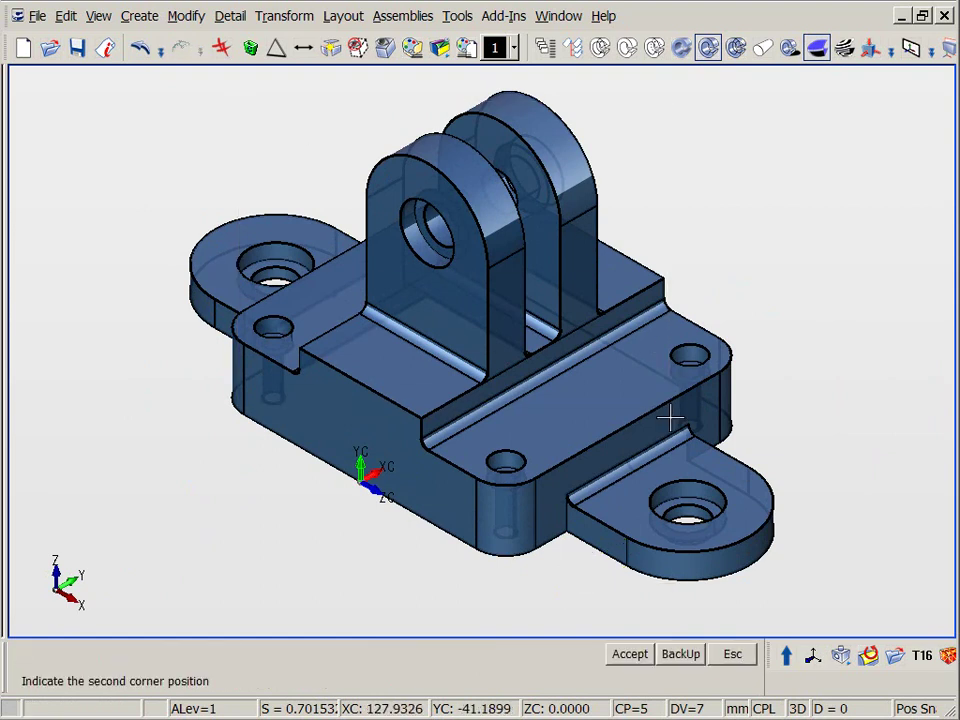
click(672, 415)
key(Up)
key(Up)
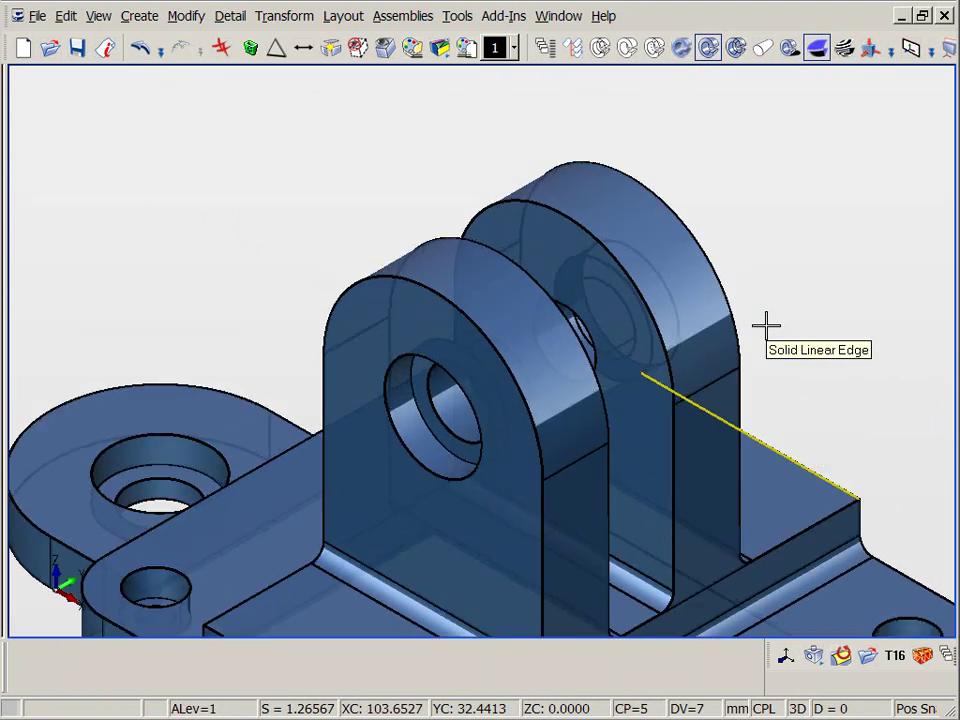
key(2)
click(303, 47)
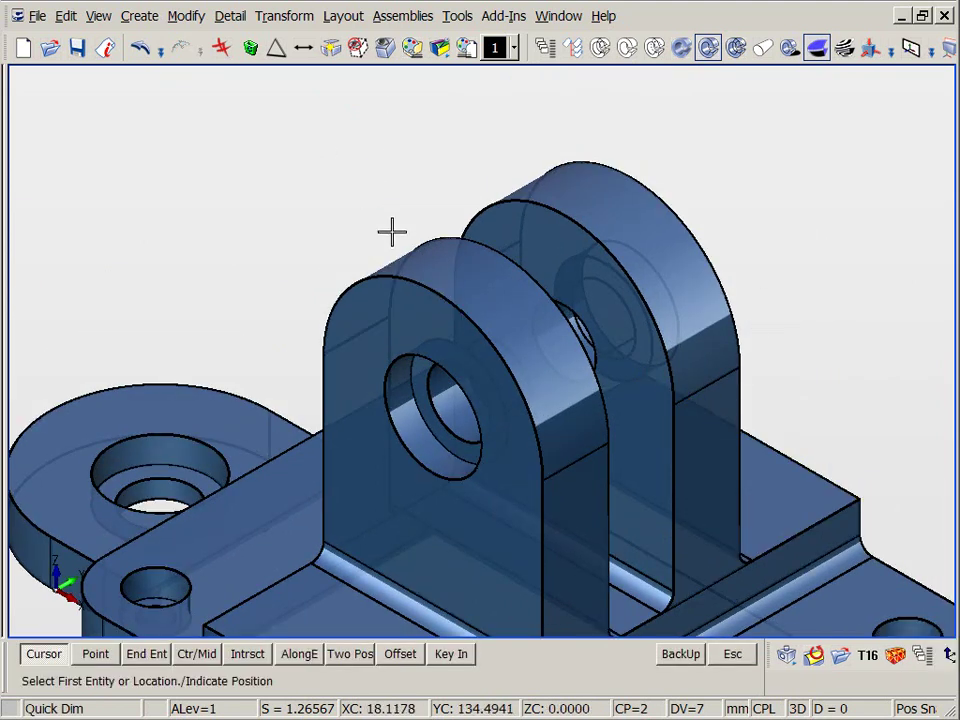
click(426, 284)
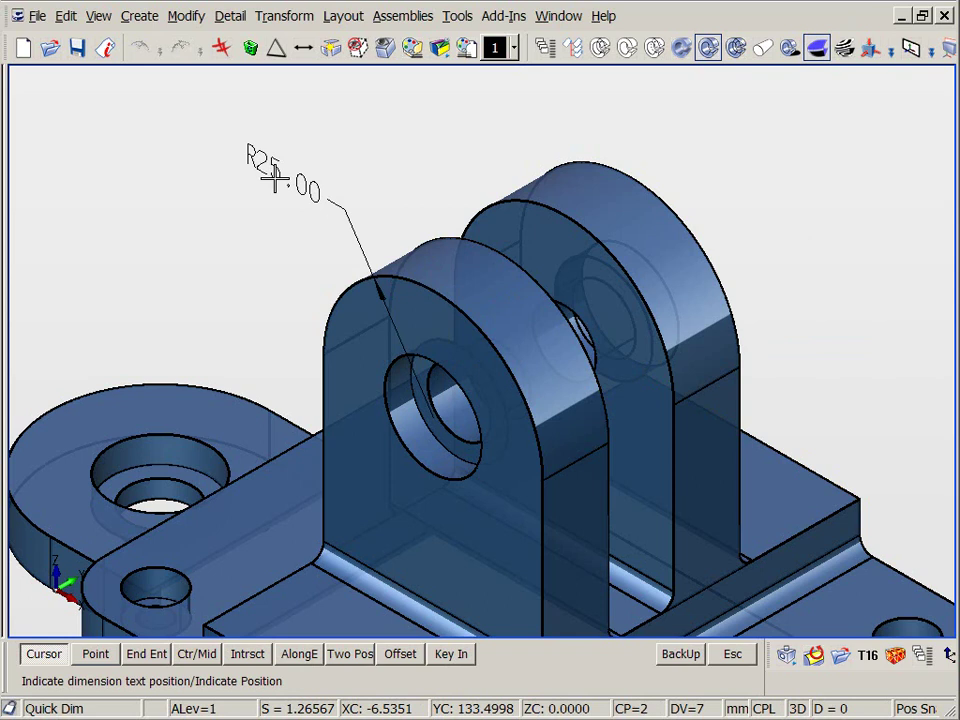
click(269, 172)
key(Escape)
- Set the upright lugs' top radius to 10 mm with a dimension-driven edit, excluding the rounded end faces of the two mounting lugs
key(alt+d)
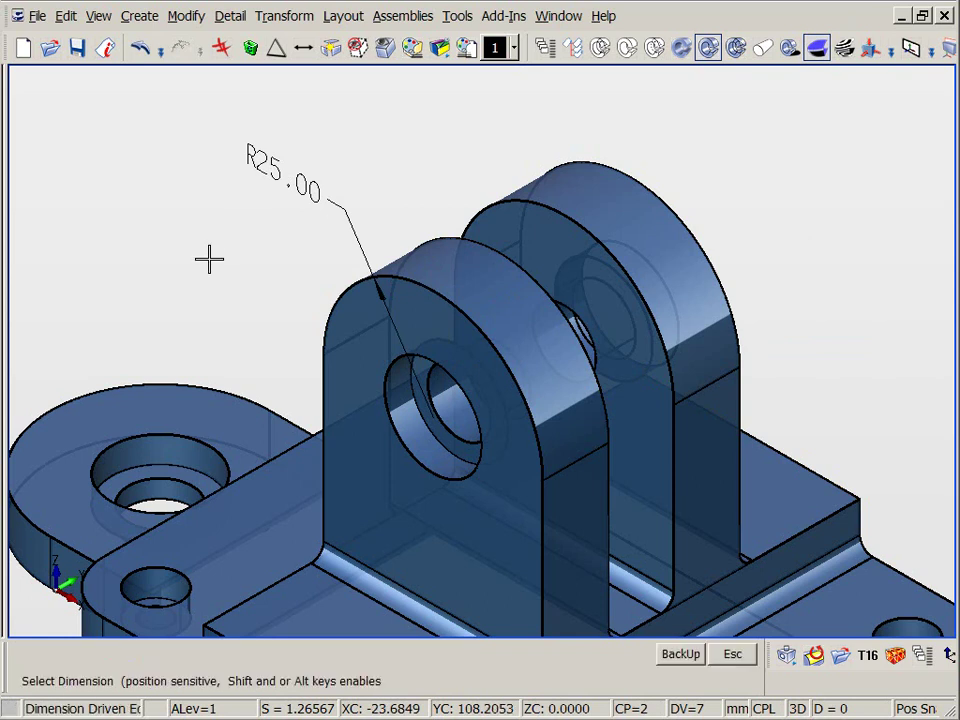
click(287, 178)
key(alt+a)
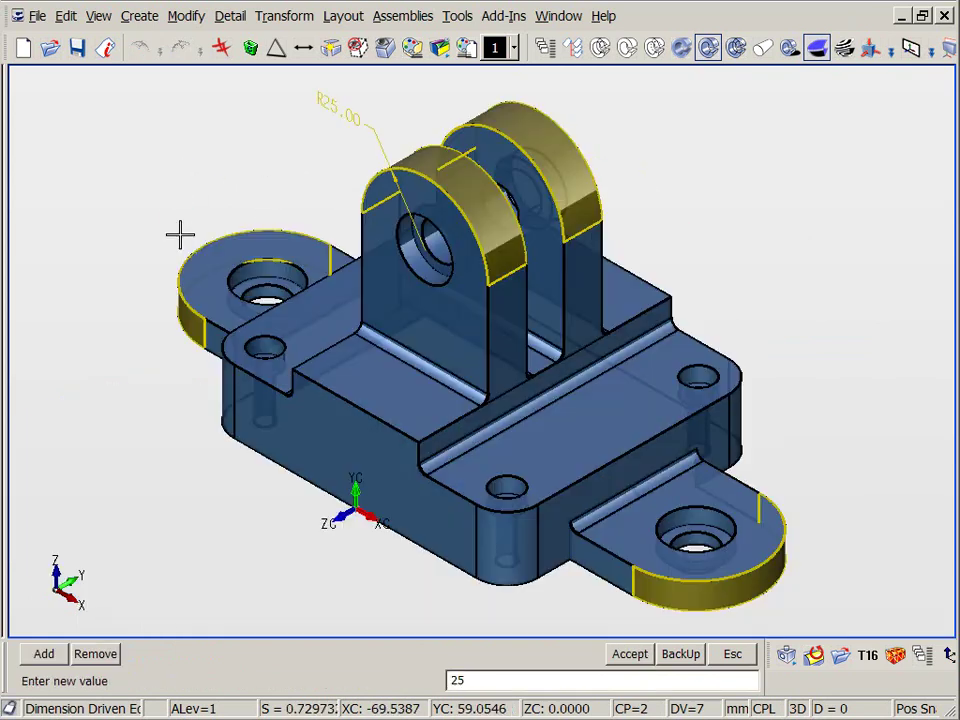
click(108, 655)
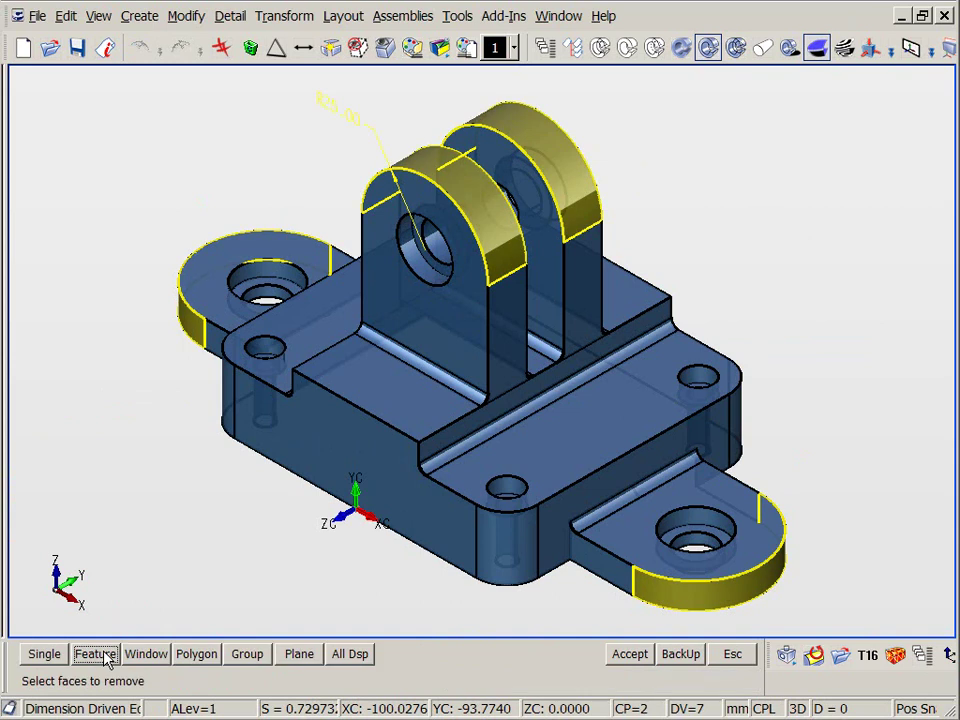
click(690, 590)
click(185, 322)
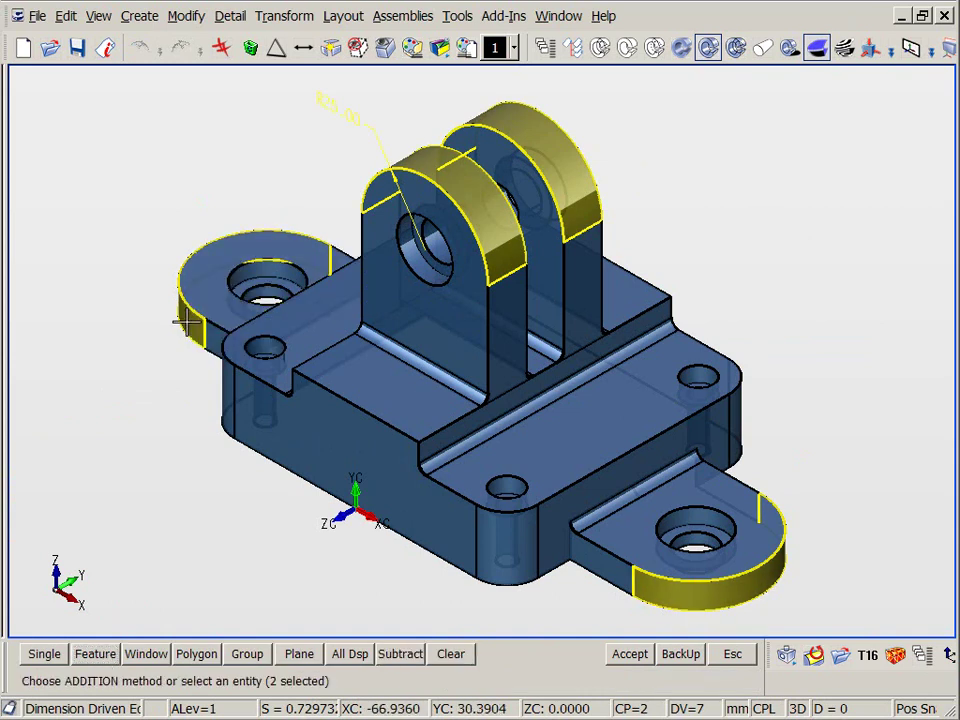
key(alt+a)
text(10)
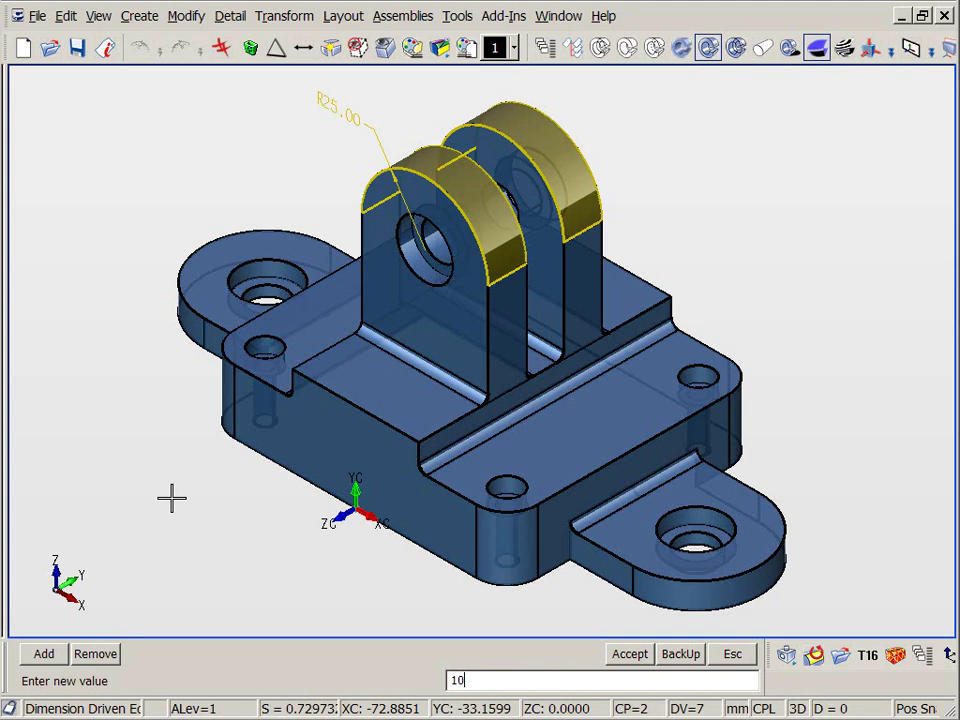
key(Return)
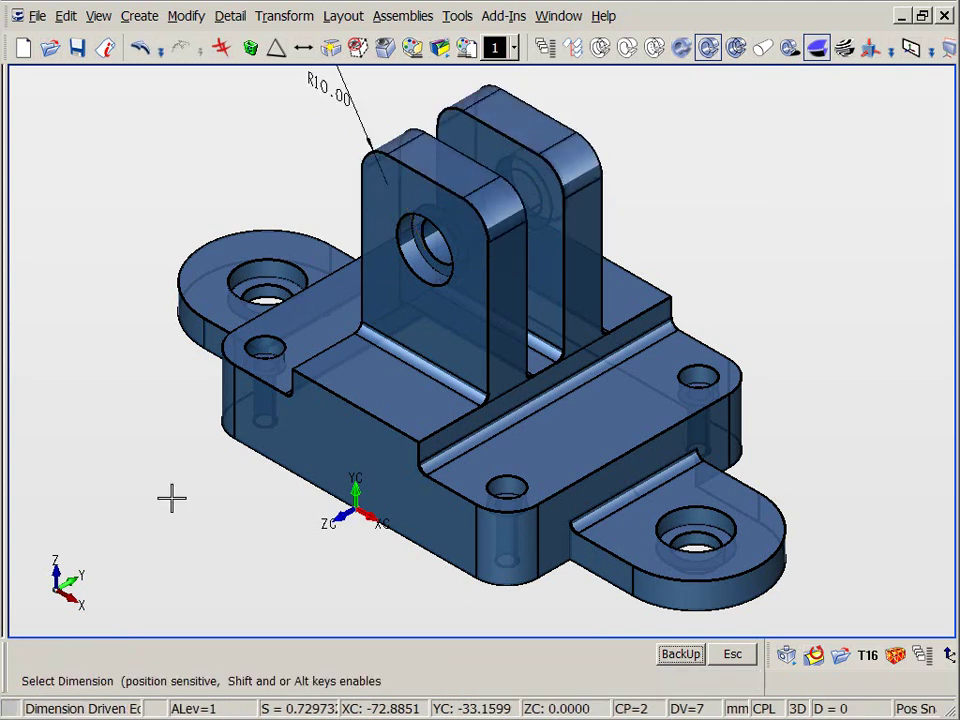
- Set the upright lugs' corner radius to 25 mm with a dimension-driven edit and delete the radius dimension
click(321, 88)
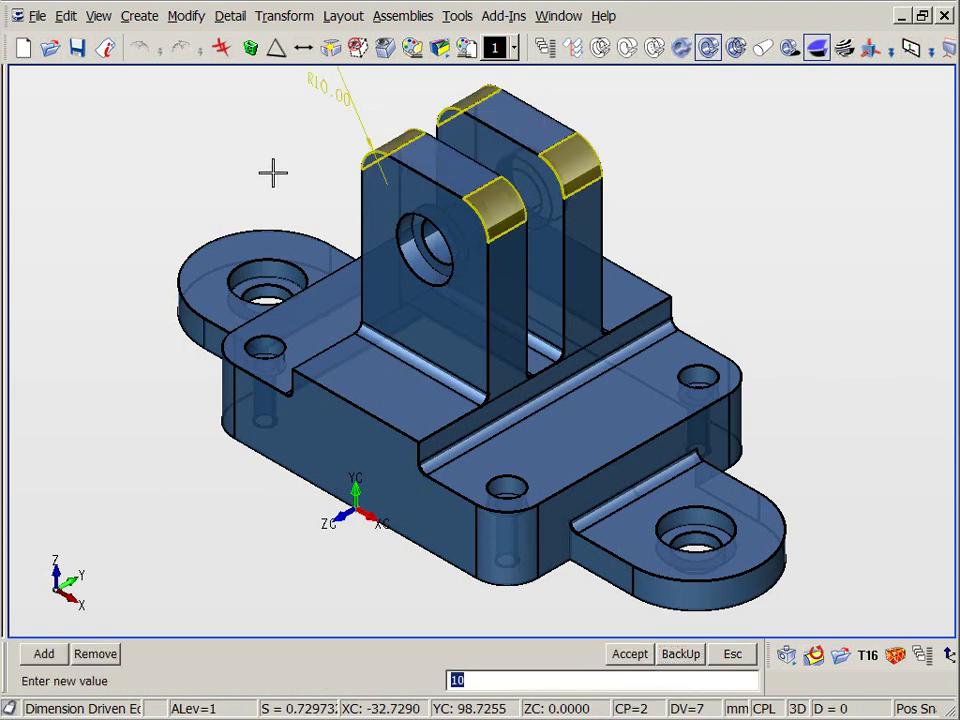
text(25)
key(Return)
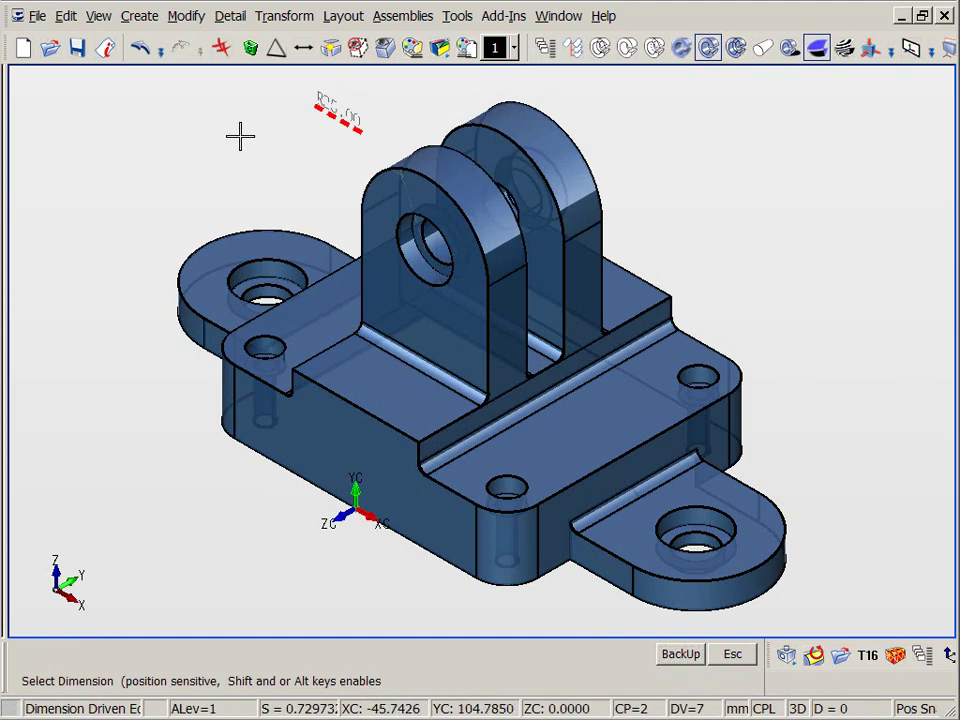
key(Delete)
click(331, 97)
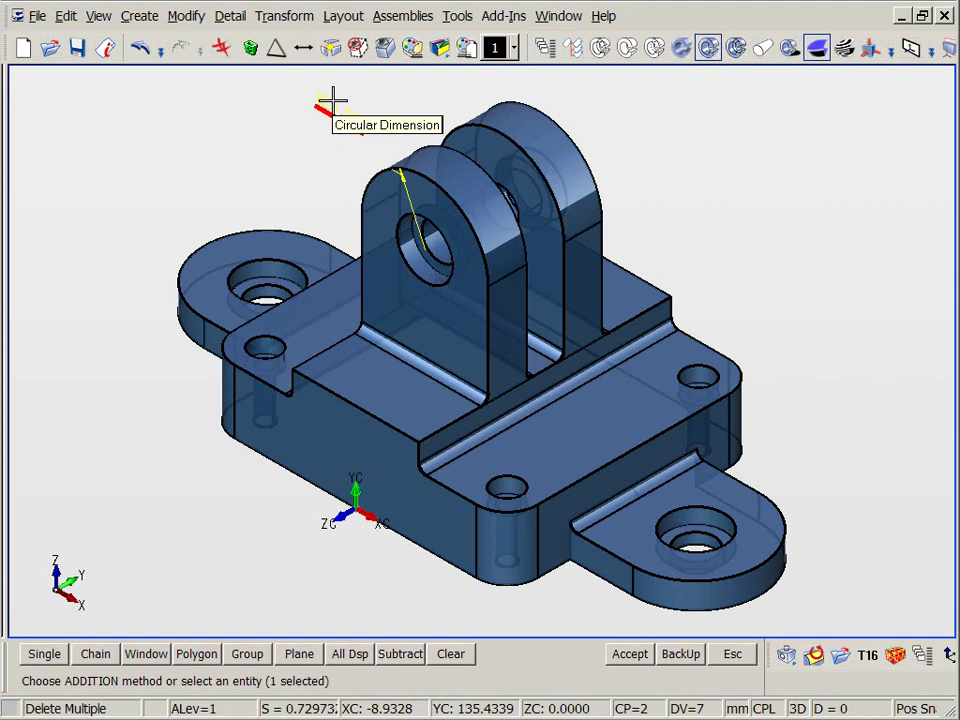
key(Return)
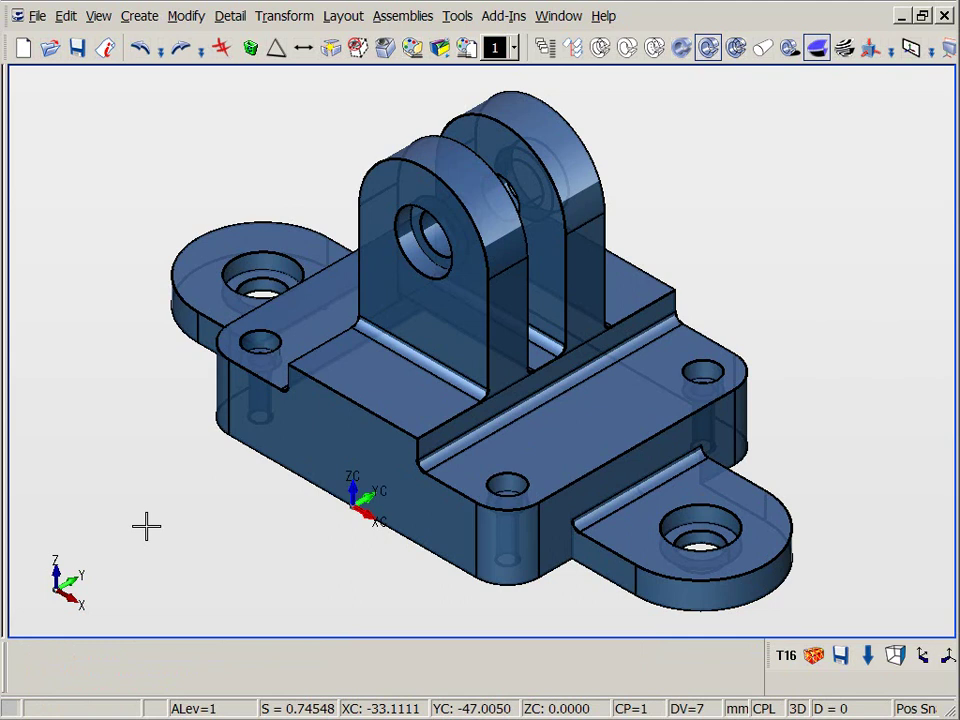
- Dimension the distance between the base's front top edge and the front upright lug's fillet, placing the text on the face between them
key(q)
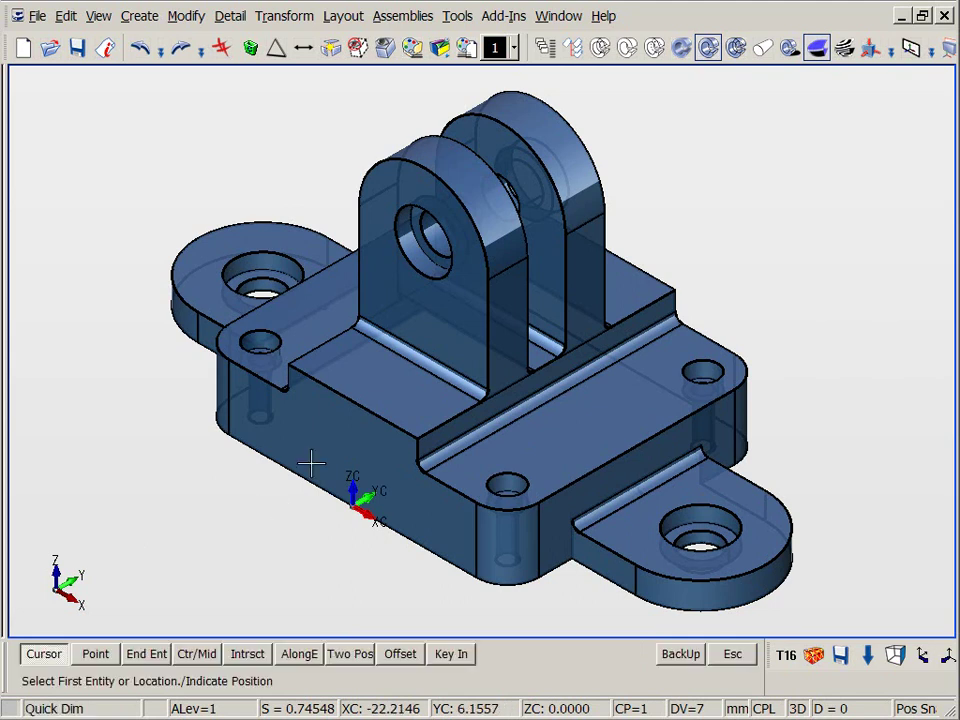
click(348, 388)
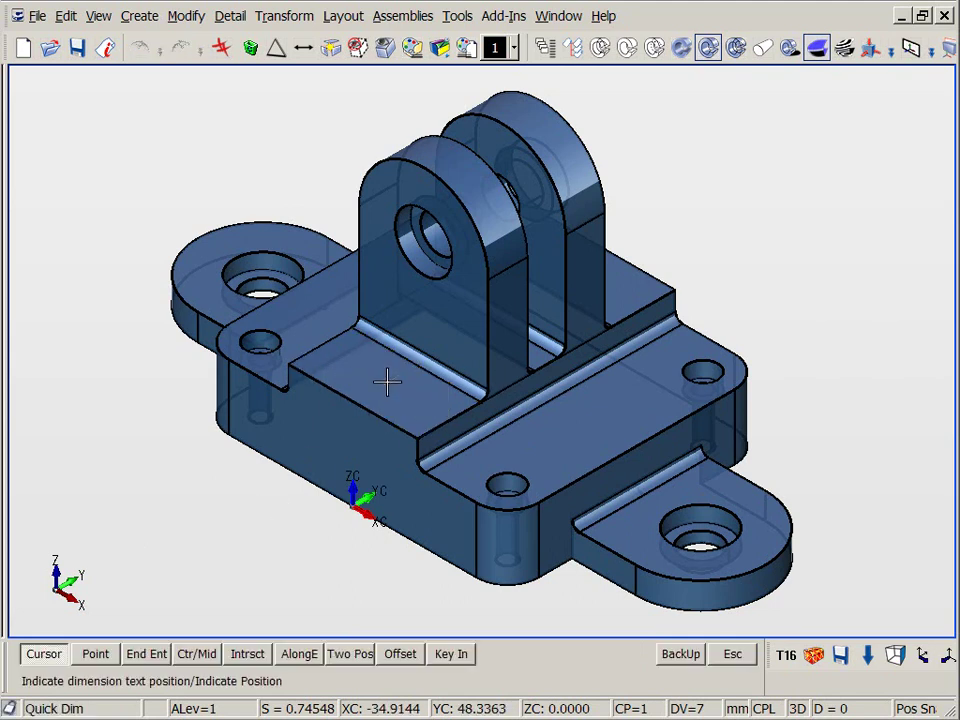
click(380, 375)
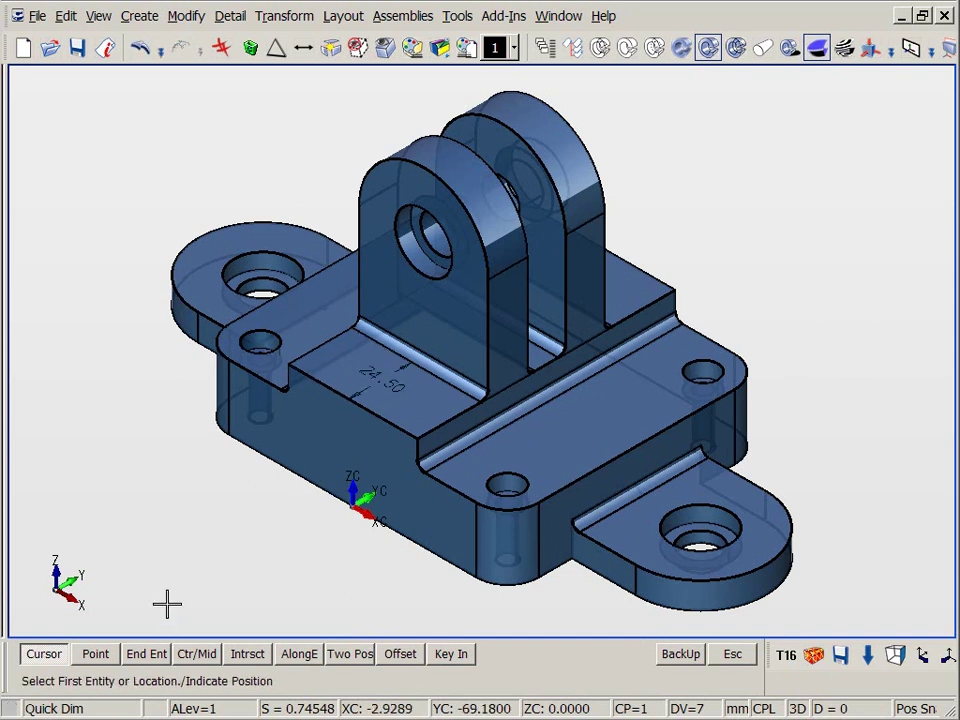
- Move both upright lugs to 10 mm from the base's front top edge with a dimension-driven edit, adding both as boss features
key(ctrl+d)
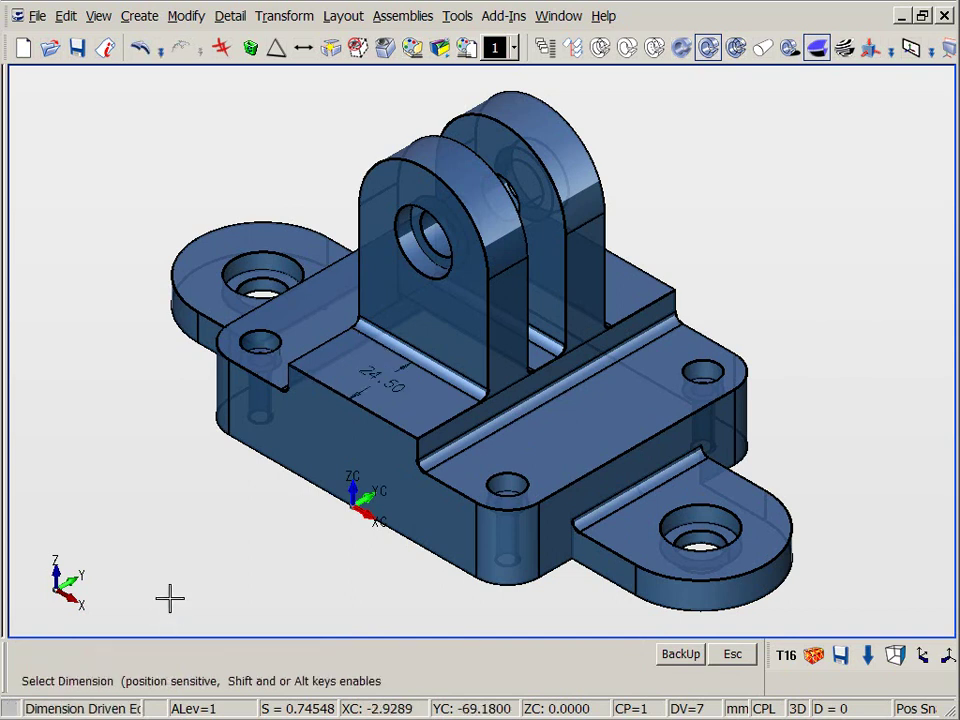
click(392, 368)
click(46, 655)
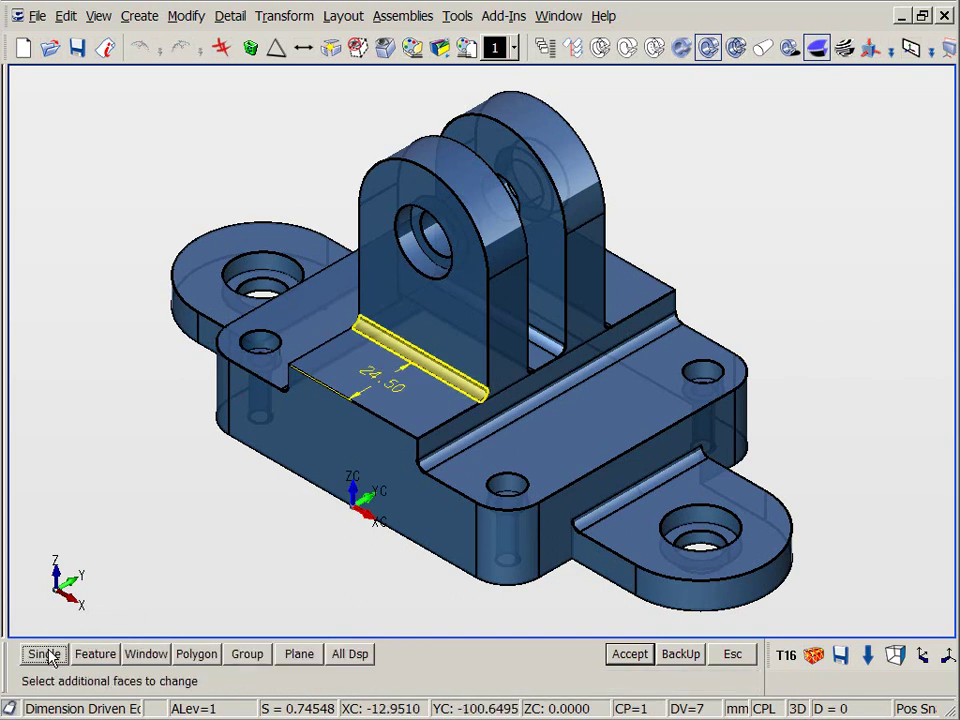
click(104, 653)
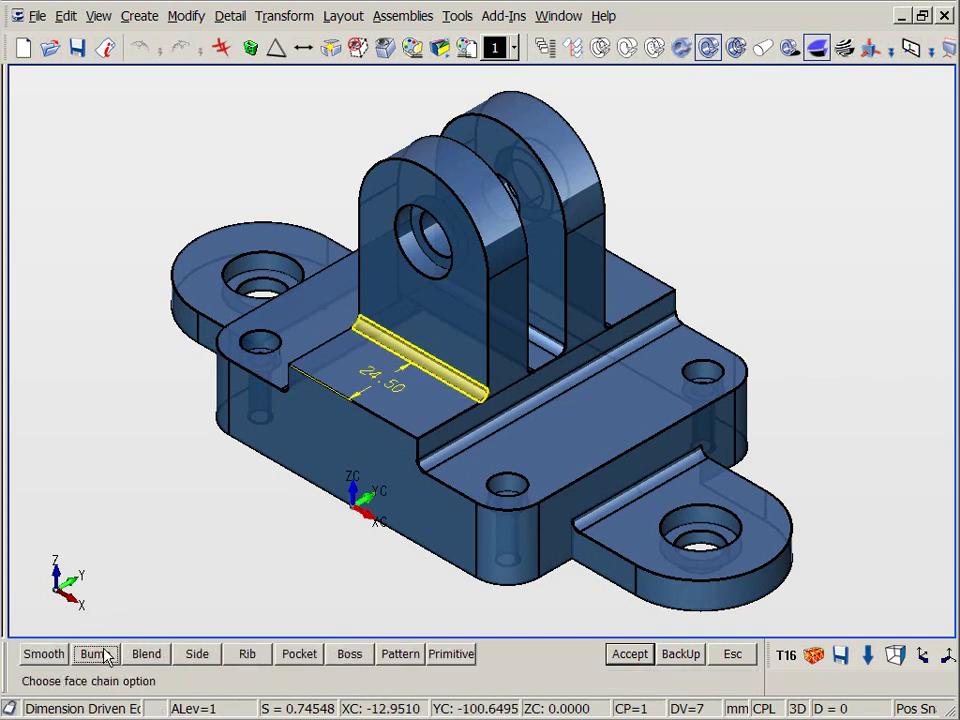
click(352, 665)
click(437, 315)
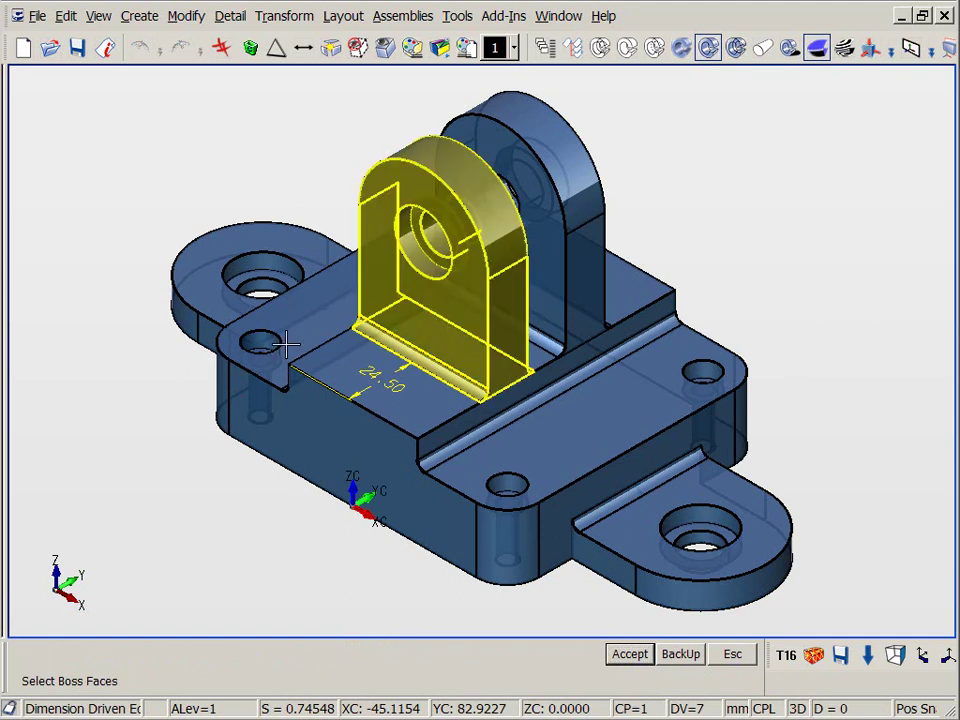
click(582, 237)
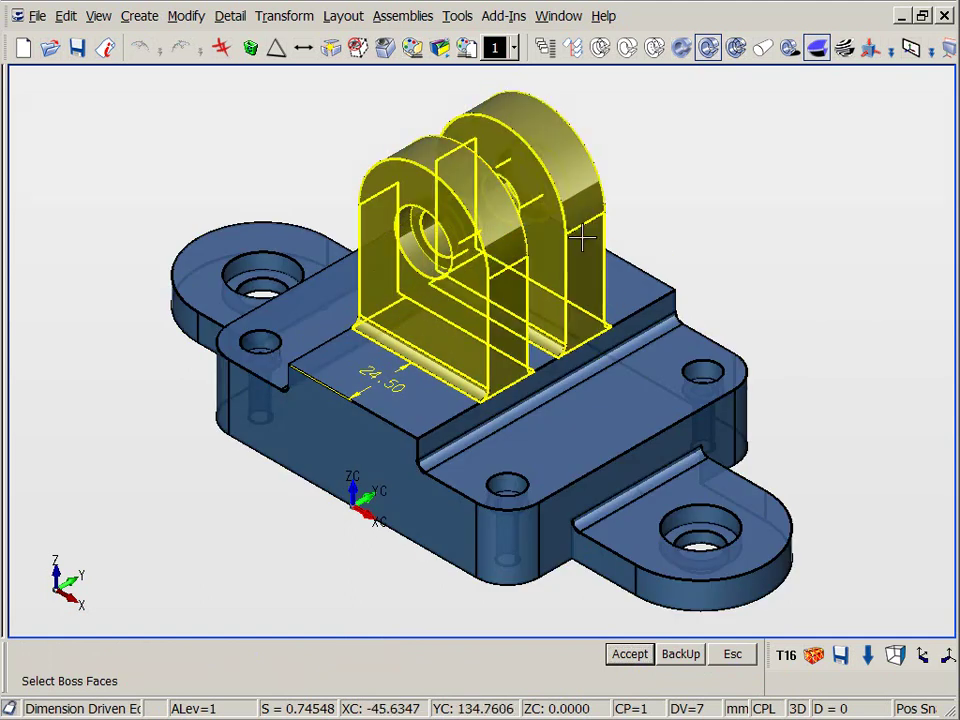
middle_click(582, 237)
key(Return)
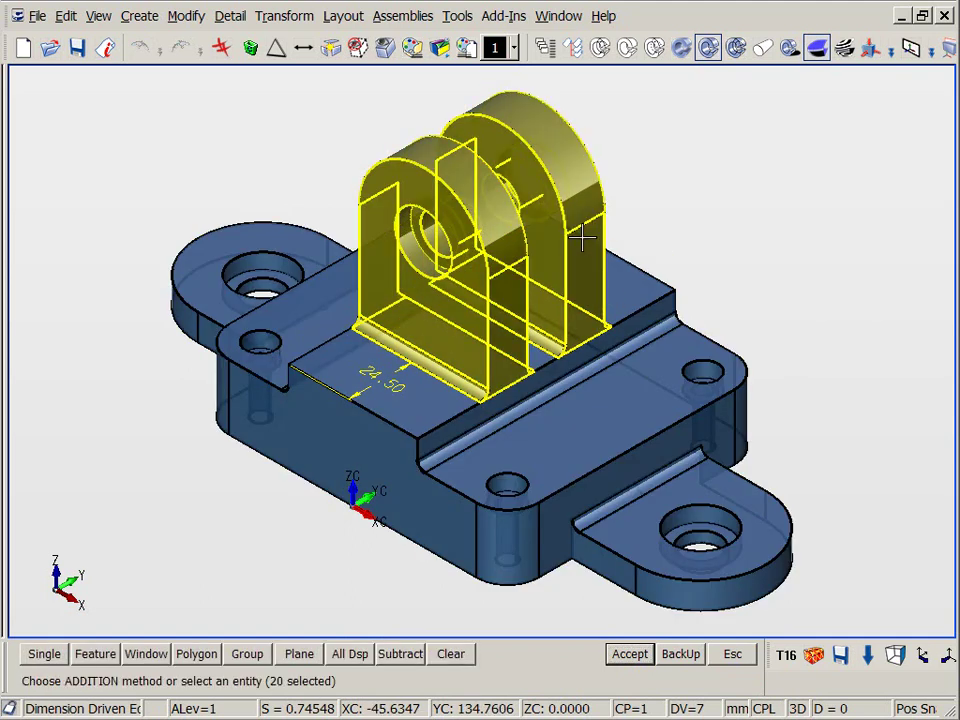
key(Return)
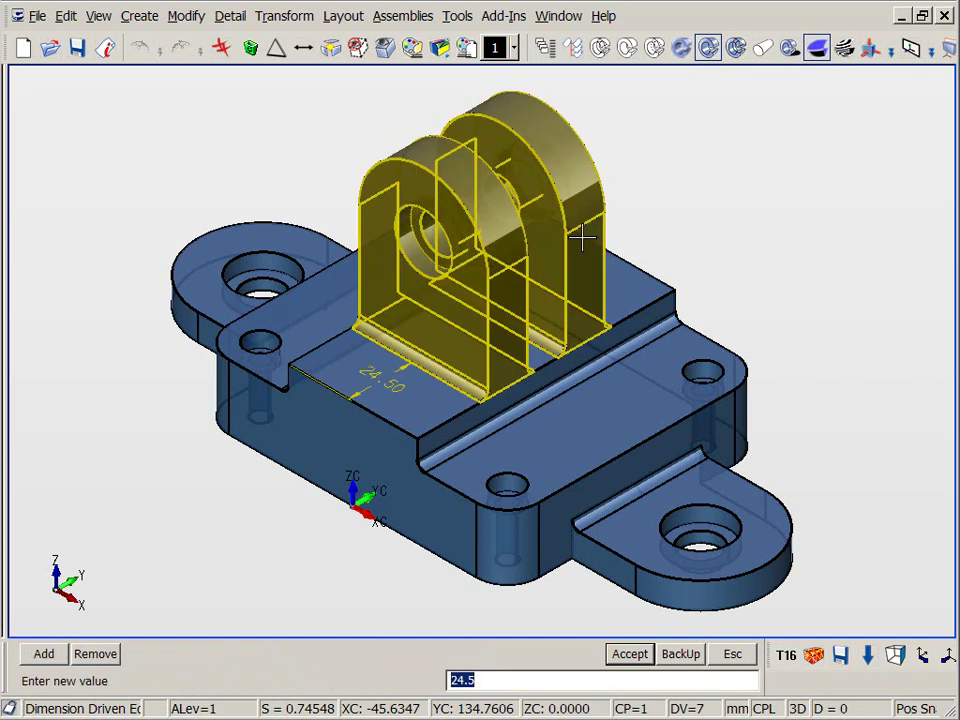
text(10)
key(Return)
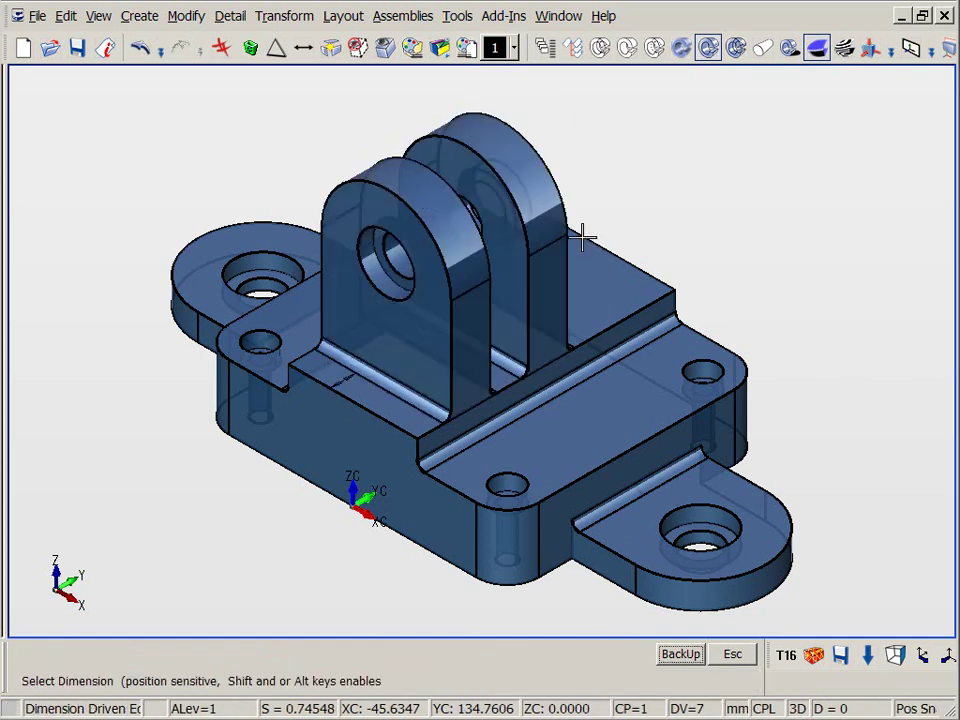
- Undo the last upright lug move and delete the distance dimension on the base's top face
click(139, 50)
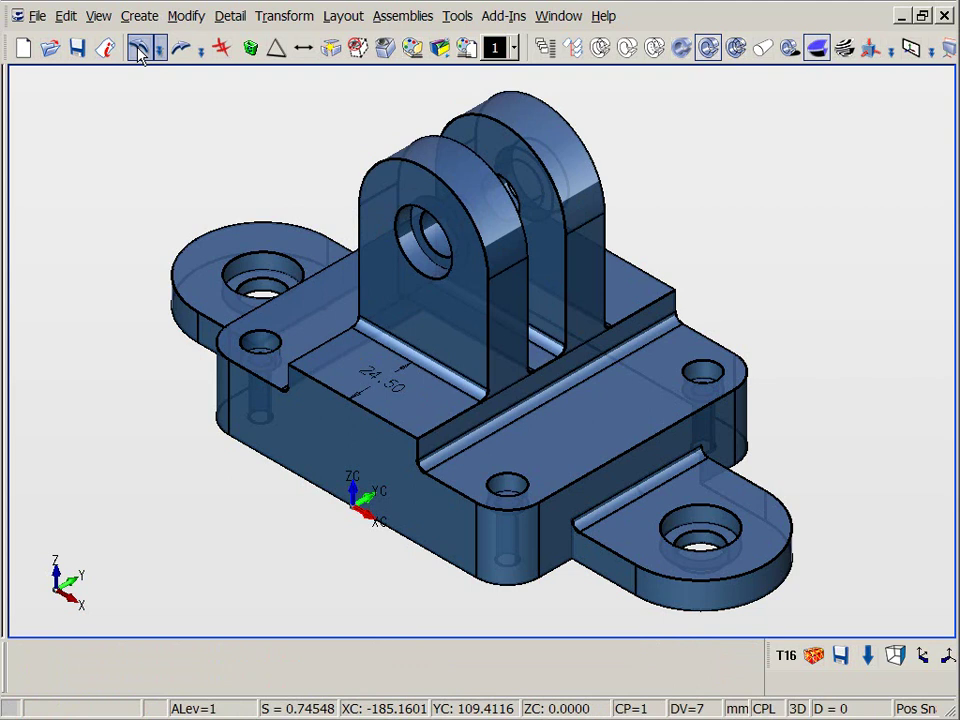
key(Delete)
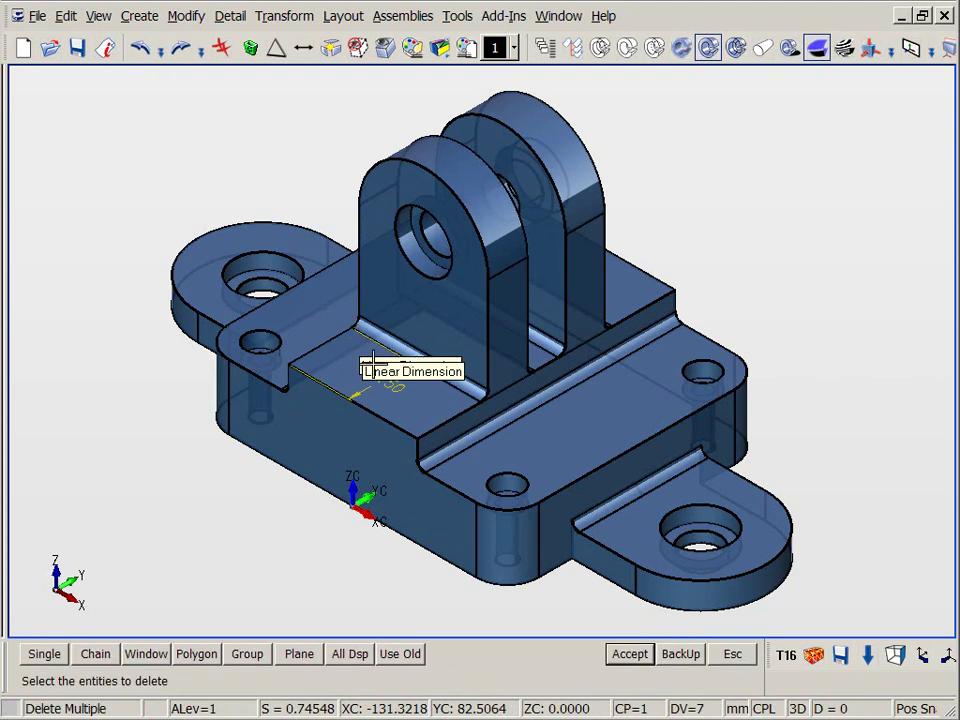
click(373, 382)
middle_click(380, 385)
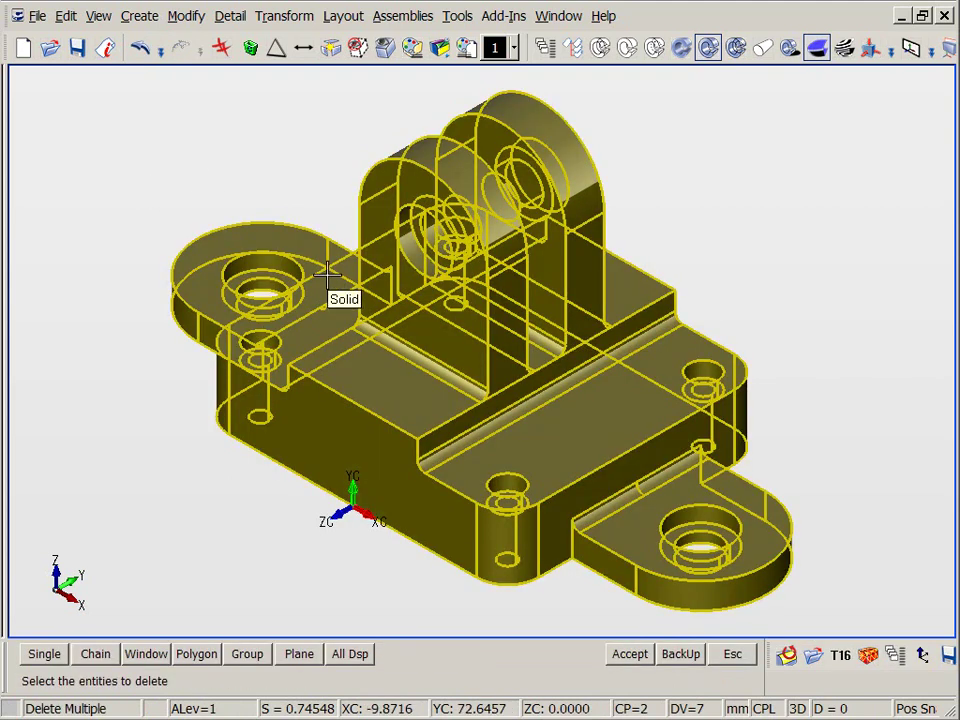
- Suppress the fillet between the base's side wall and the top face of the near mounting lug
drag(328, 275, 722, 548)
click(819, 627)
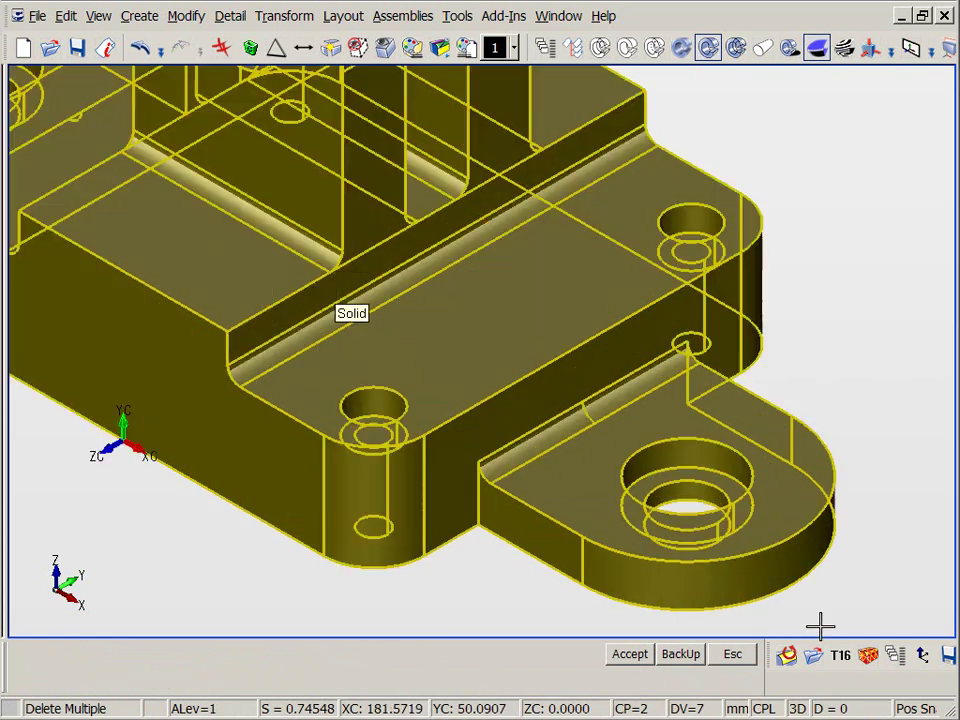
right_click(479, 594)
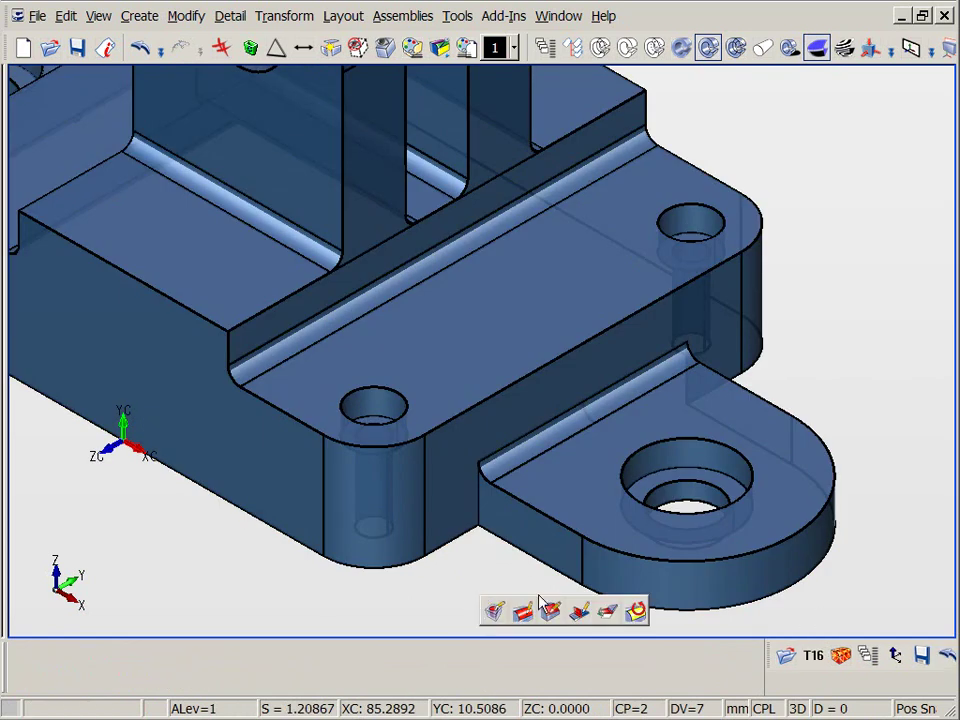
click(634, 610)
key(Return)
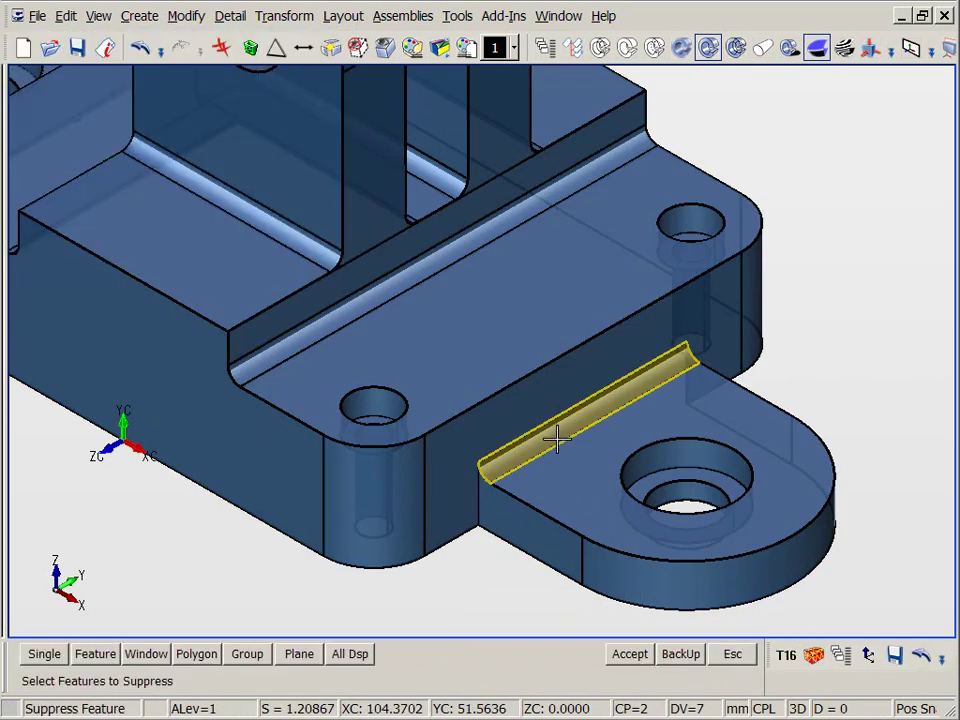
click(554, 433)
key(Return)
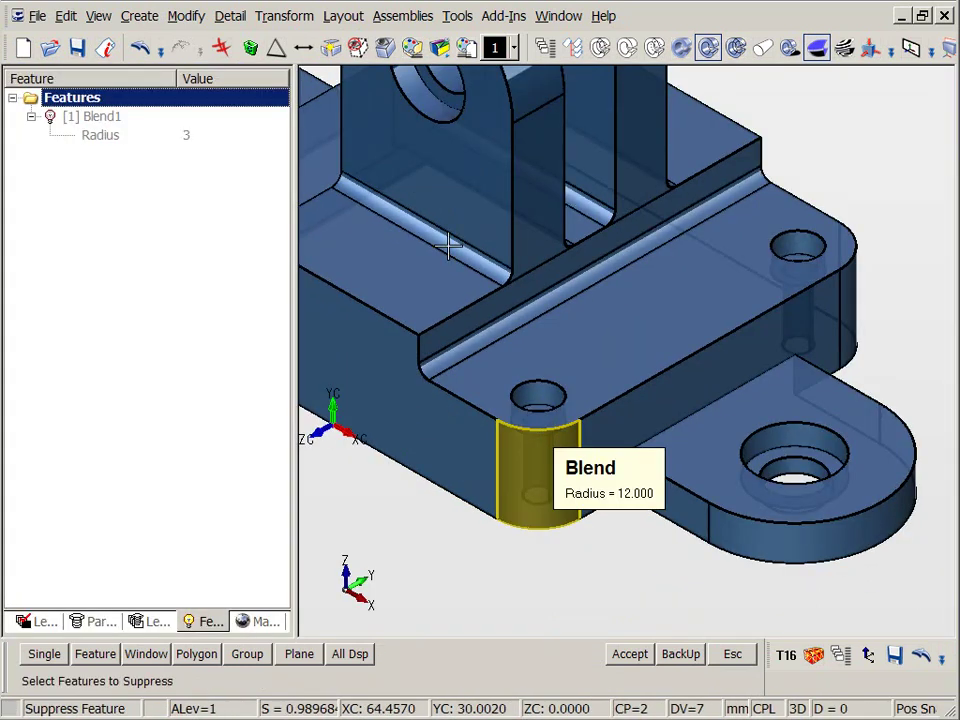
key(Return)
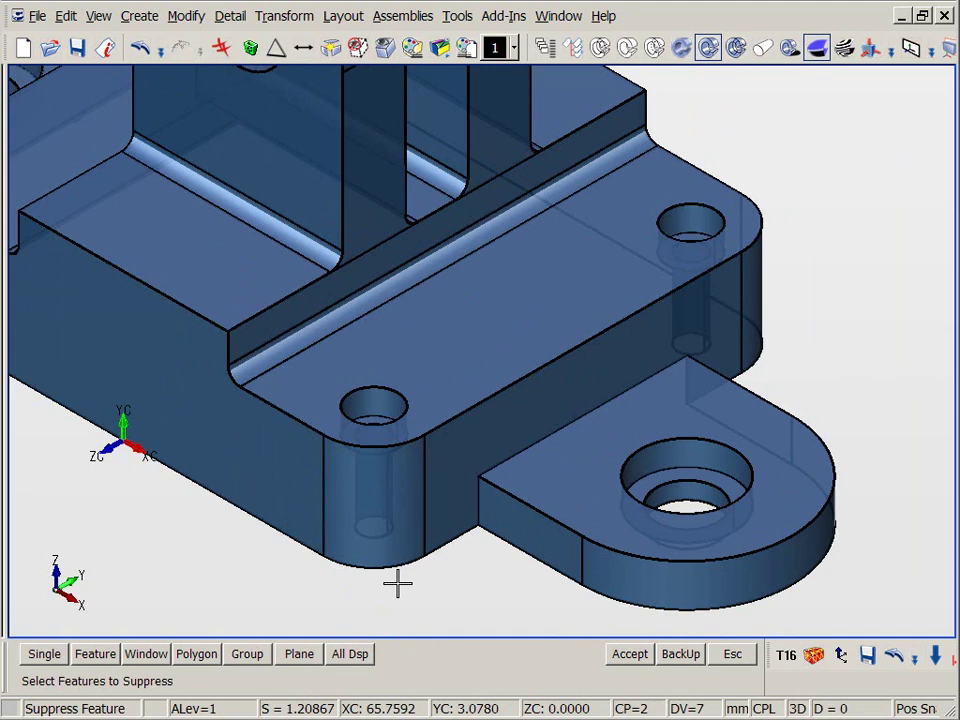
- Dimension the angle between the base's vertical corner edge and the near mounting lug's top side edge, placing the text between them
key(q)
click(428, 489)
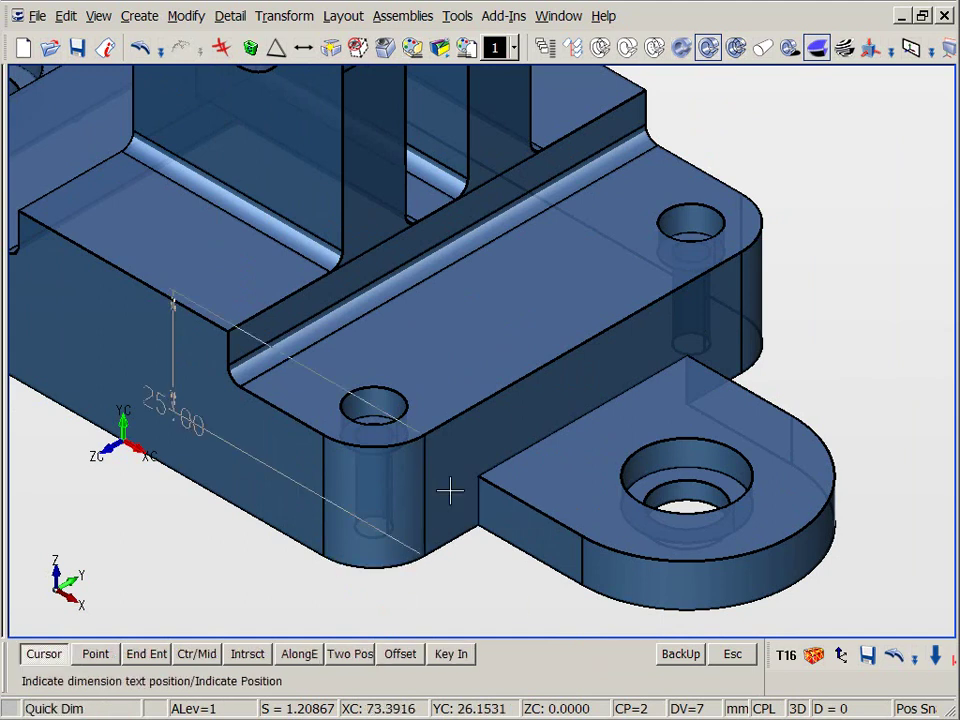
click(520, 495)
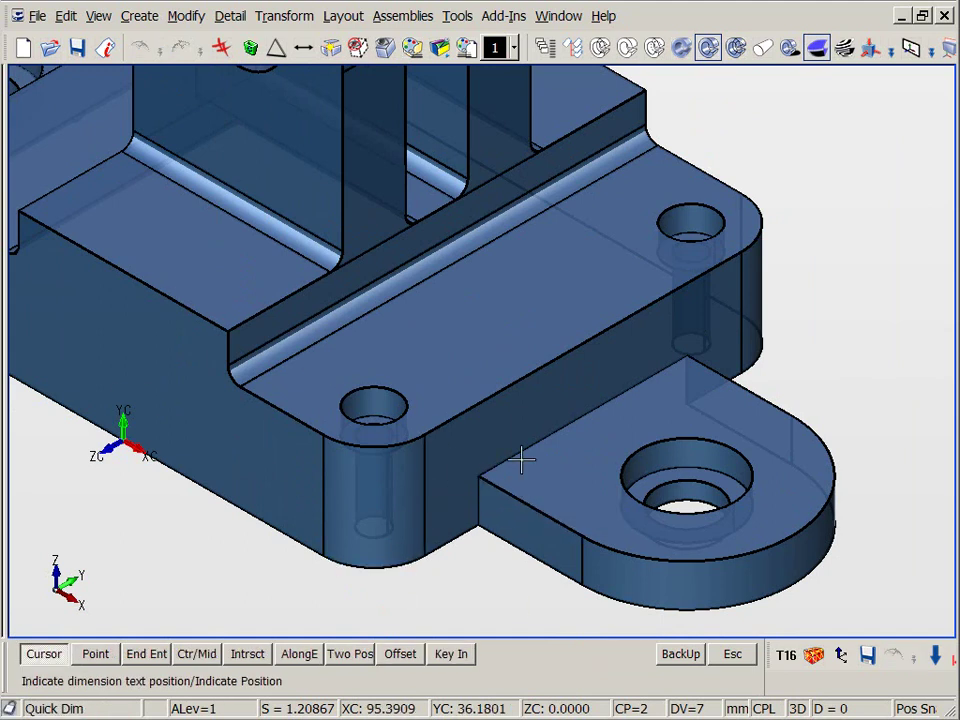
click(547, 411)
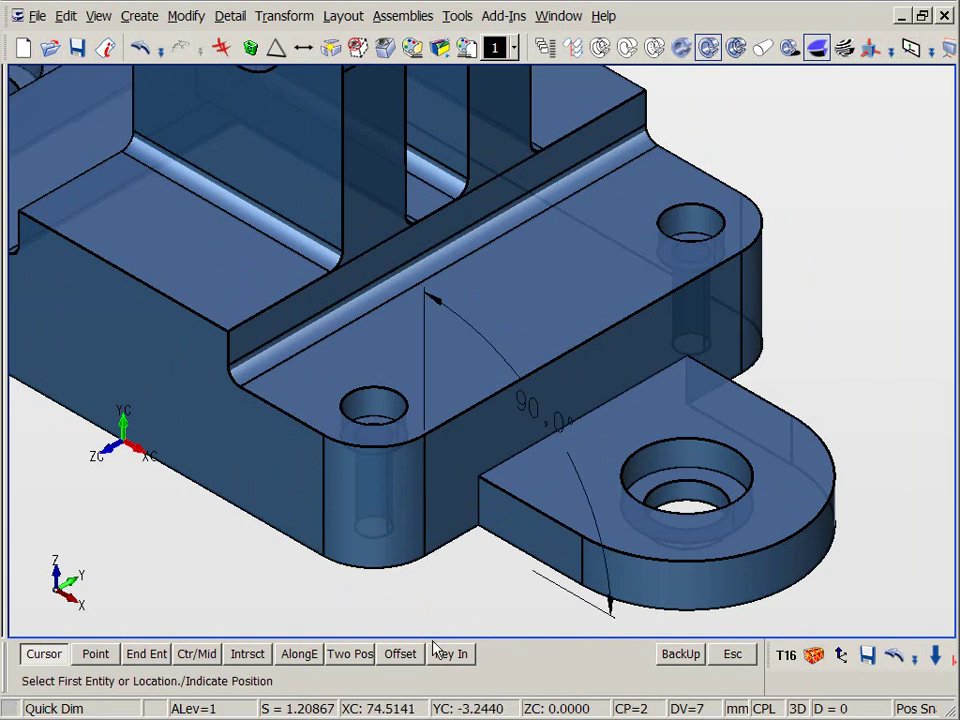
- Set the angle of the mounting lug's top face to 85° with a dimension-driven edit
key(ctrl+e)
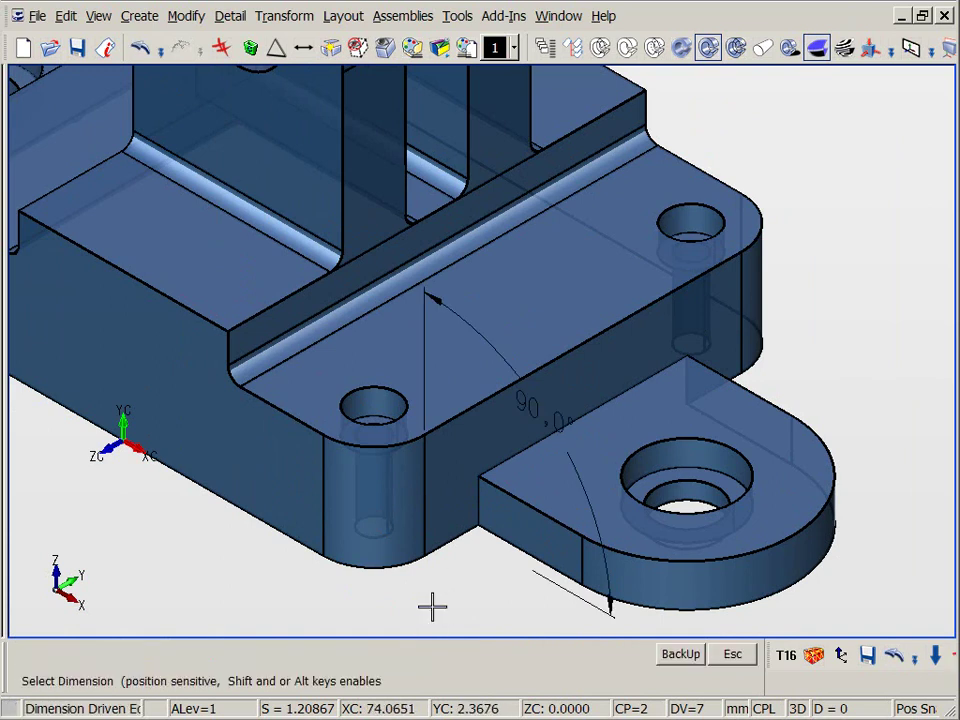
click(611, 603)
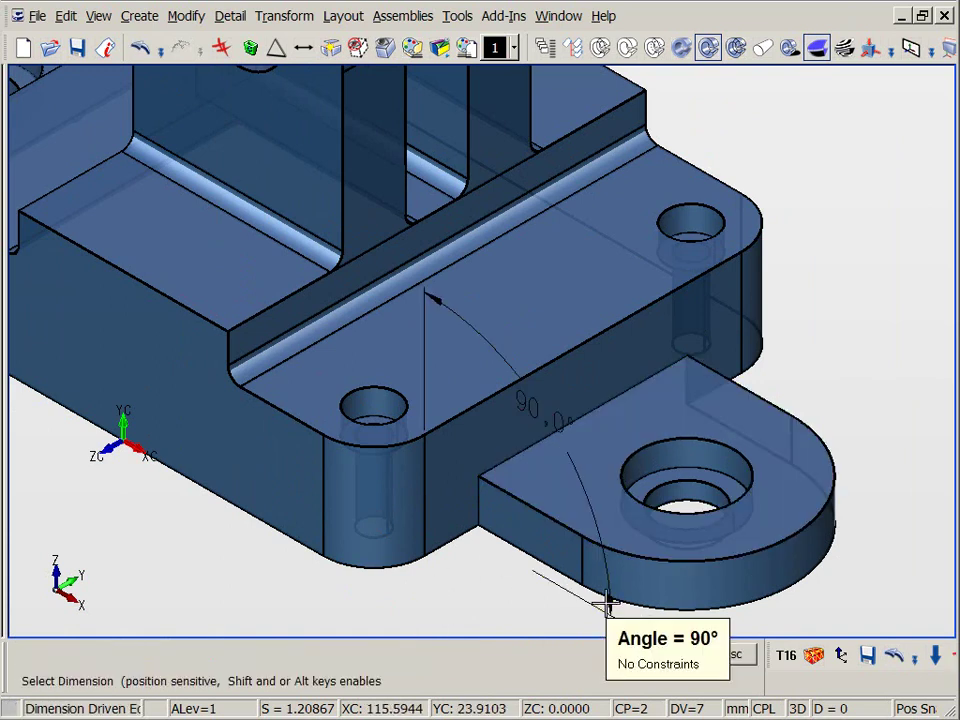
click(607, 605)
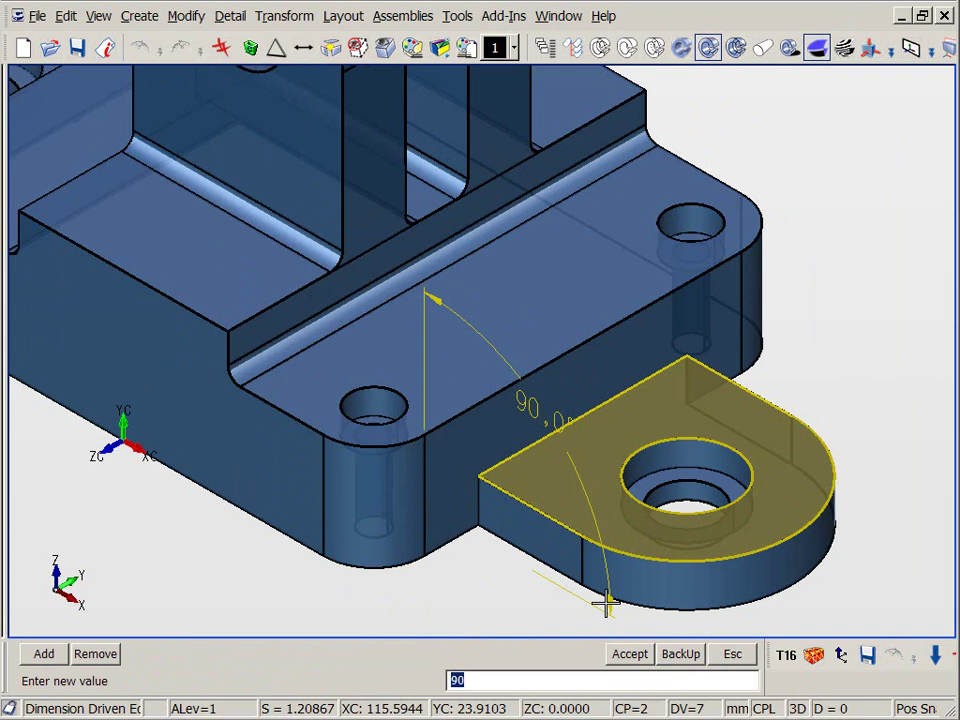
text(85)
key(Return)
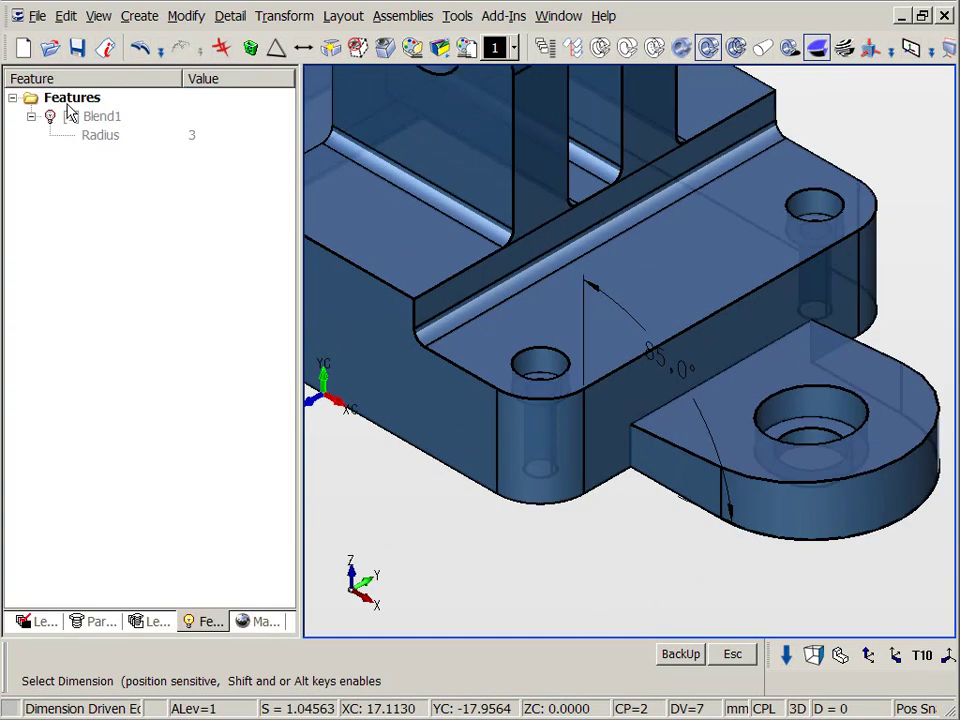
- Unsuppress the Blend1 feature to restore the fillet between the base wall and the tilted mounting lug
click(91, 119)
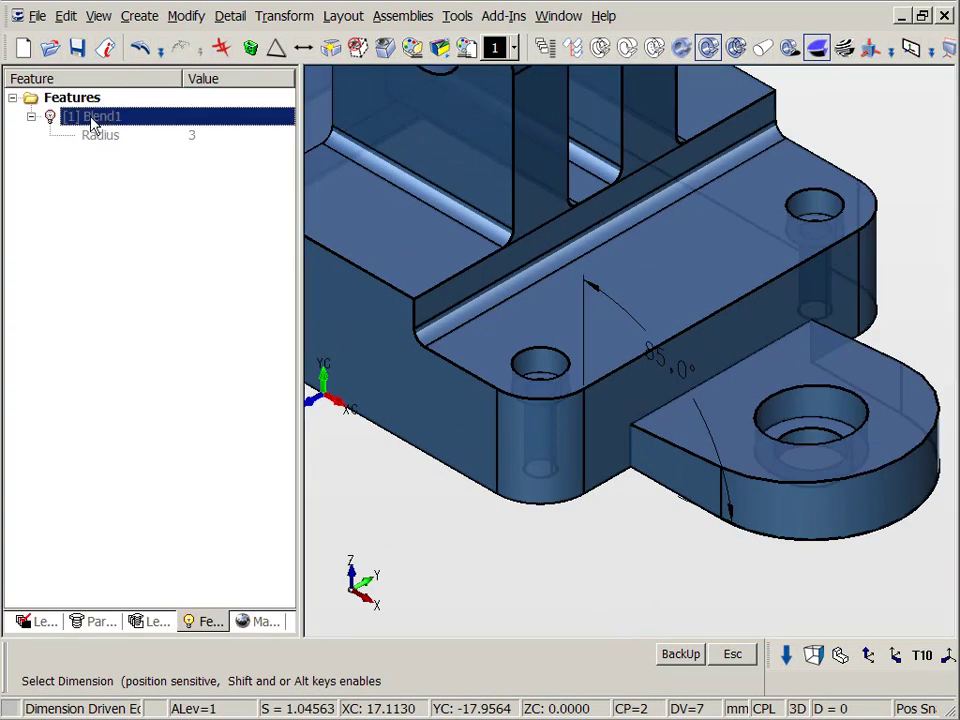
right_click(91, 119)
click(135, 130)
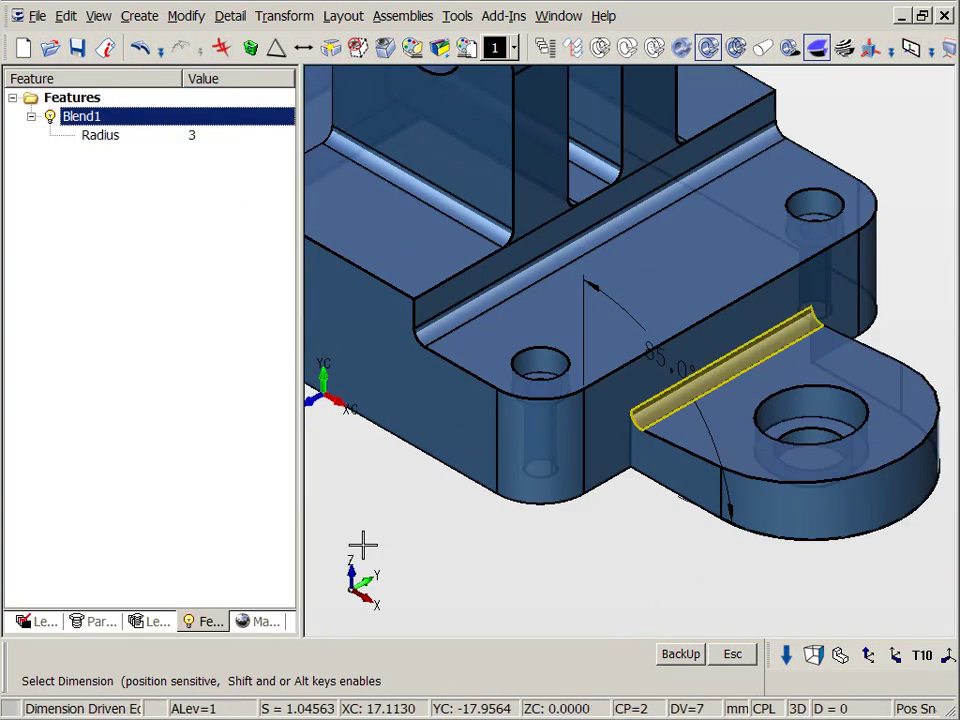
click(396, 555)
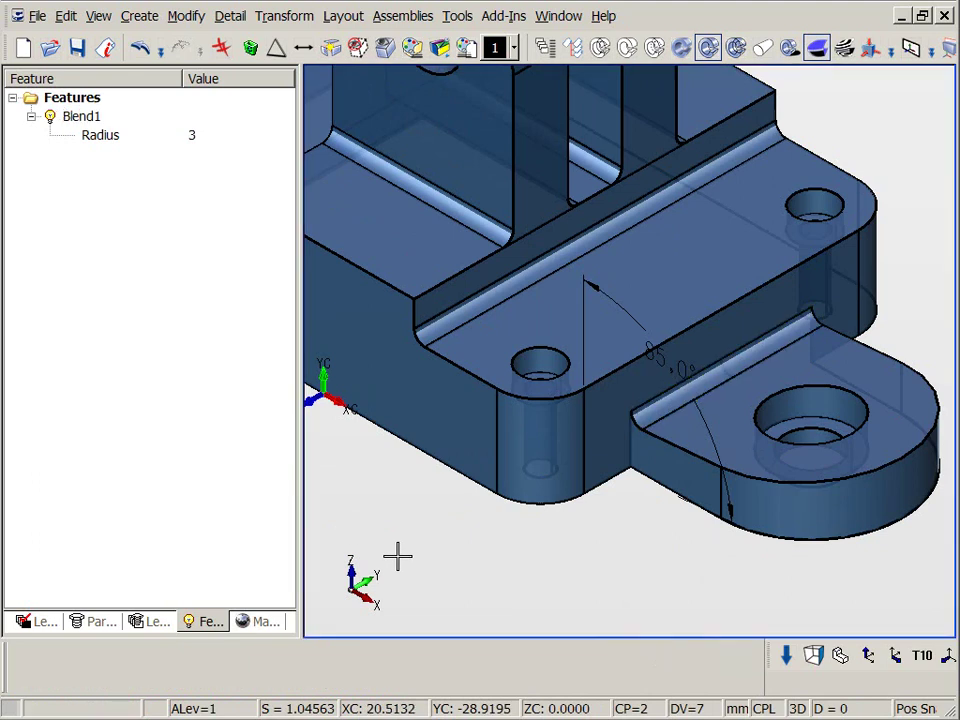
- Set the Blend1 fillet's radius to 1 mm and apply the feature change
double_click(194, 138)
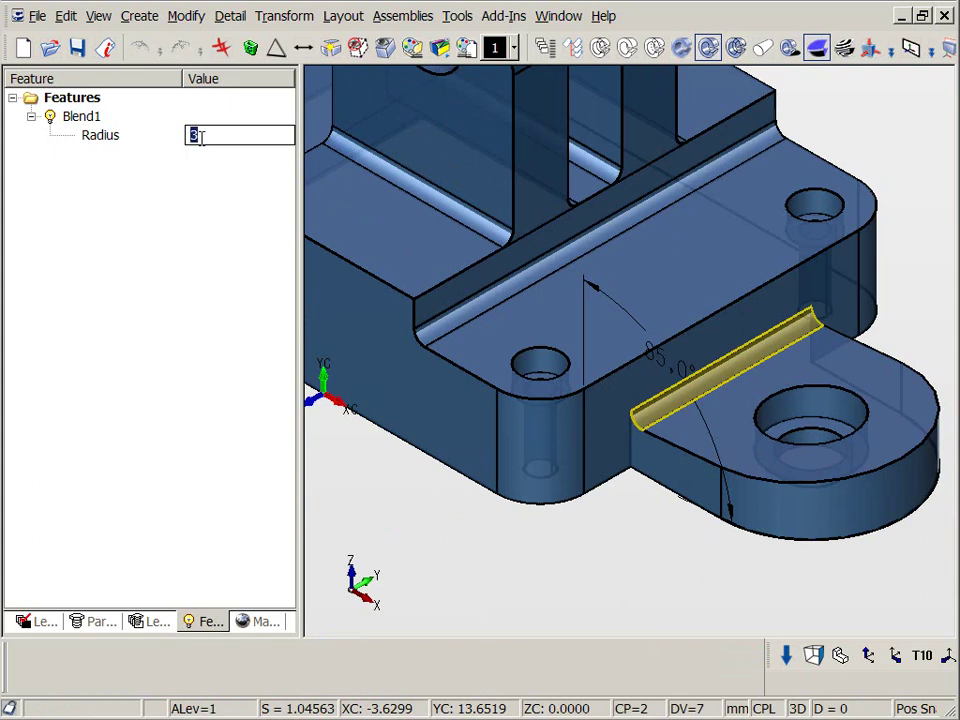
text(1)
key(Return)
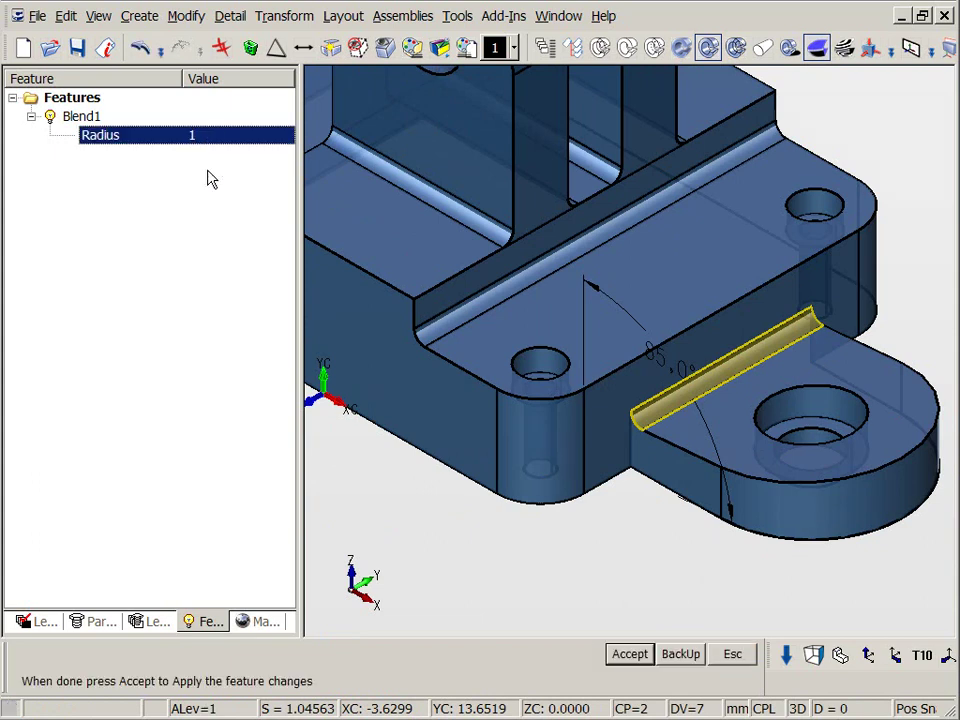
click(628, 655)
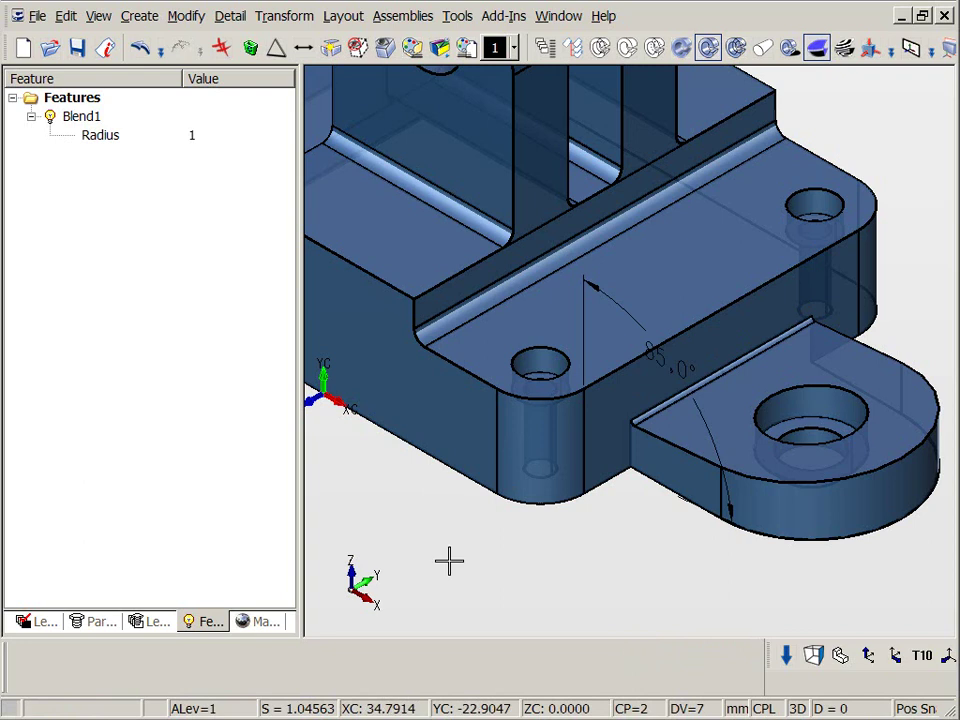
- Undo the last Blend1 radius change and open the options for the whole Features group
click(139, 49)
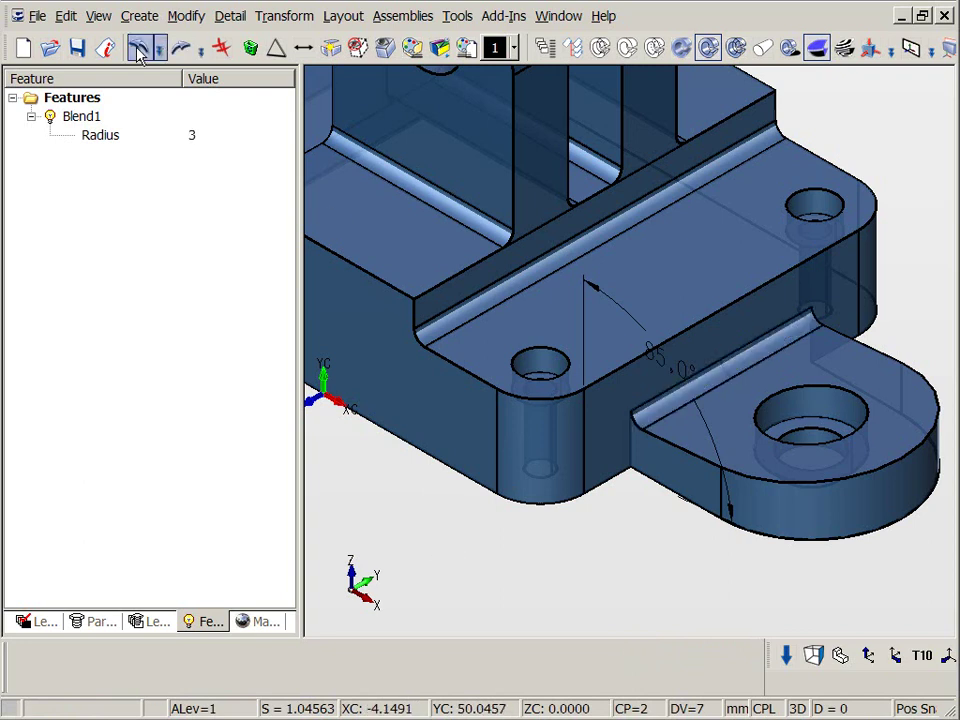
click(80, 100)
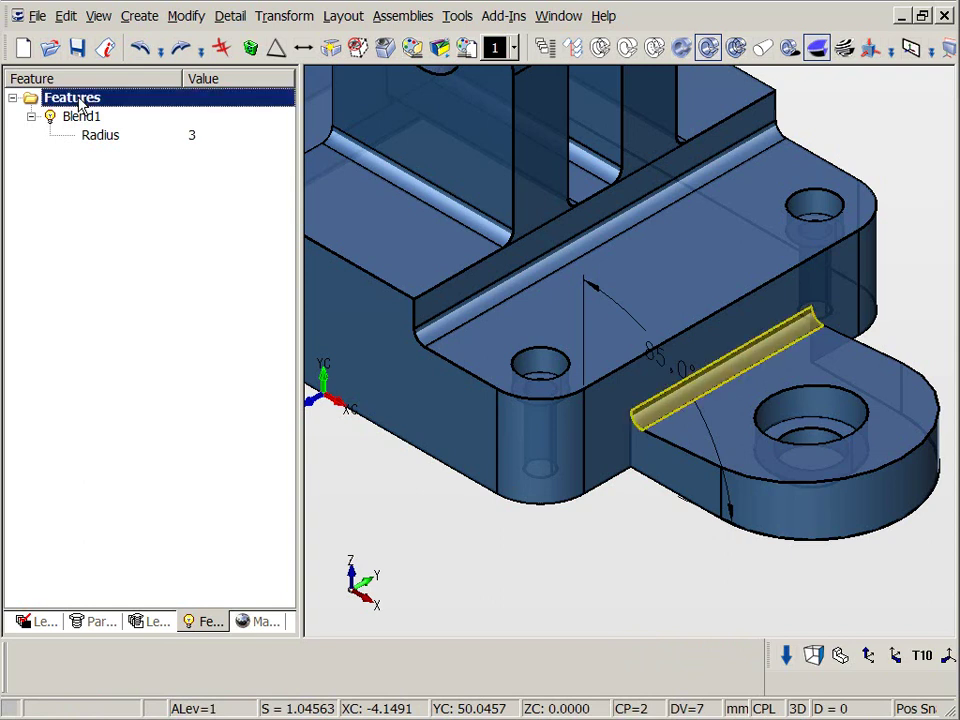
right_click(80, 103)
click(135, 189)
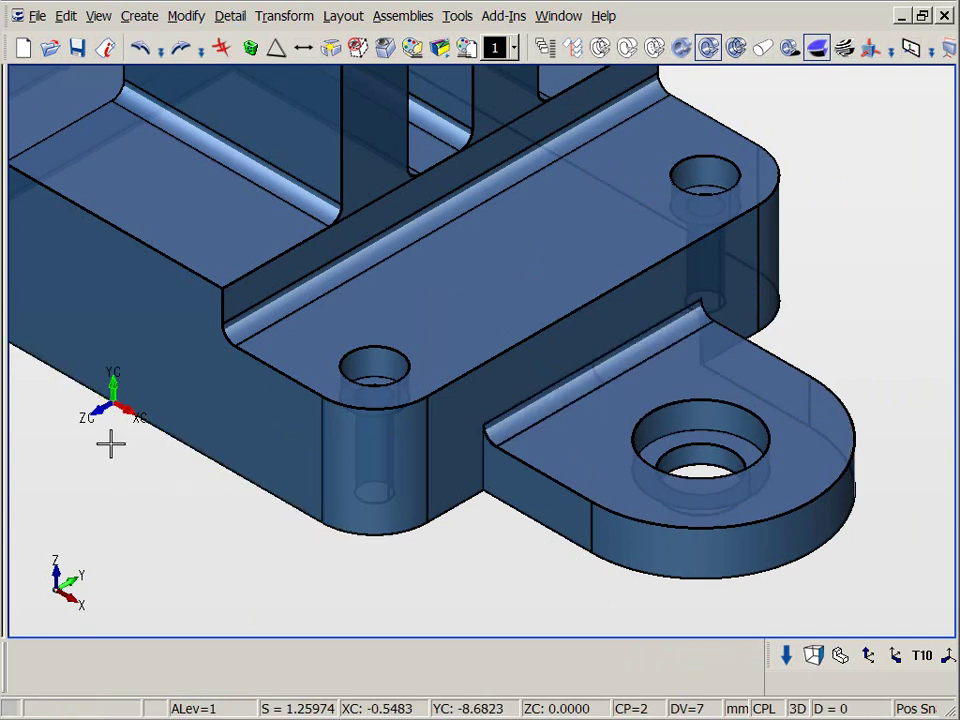
- Dimension the radius of the long step fillet on the base, placing the text on the lower top face
key(alt+a)
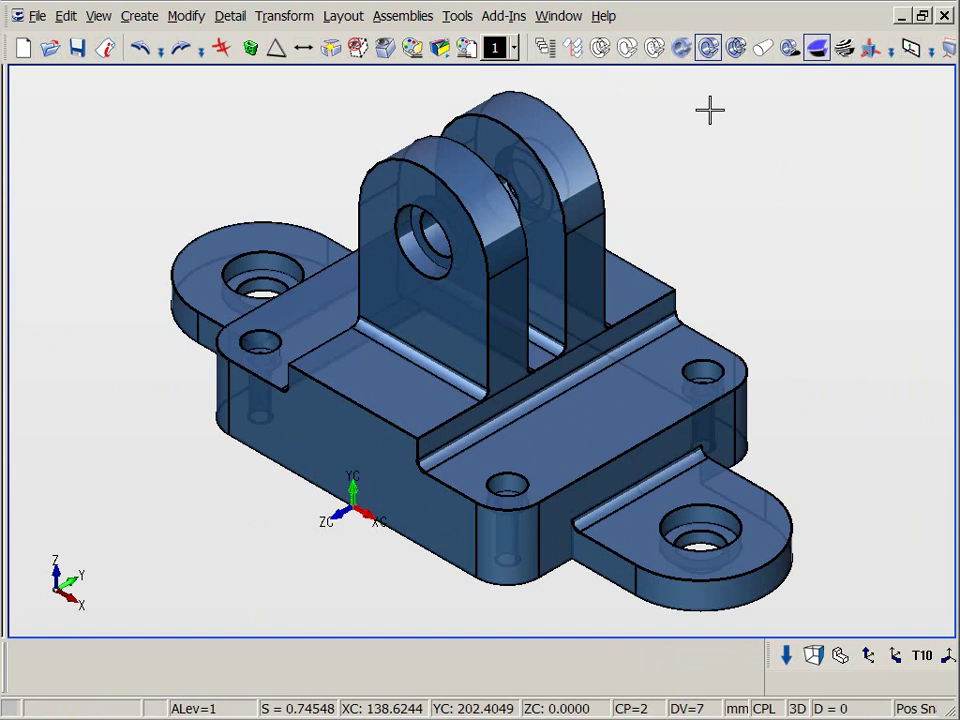
click(303, 47)
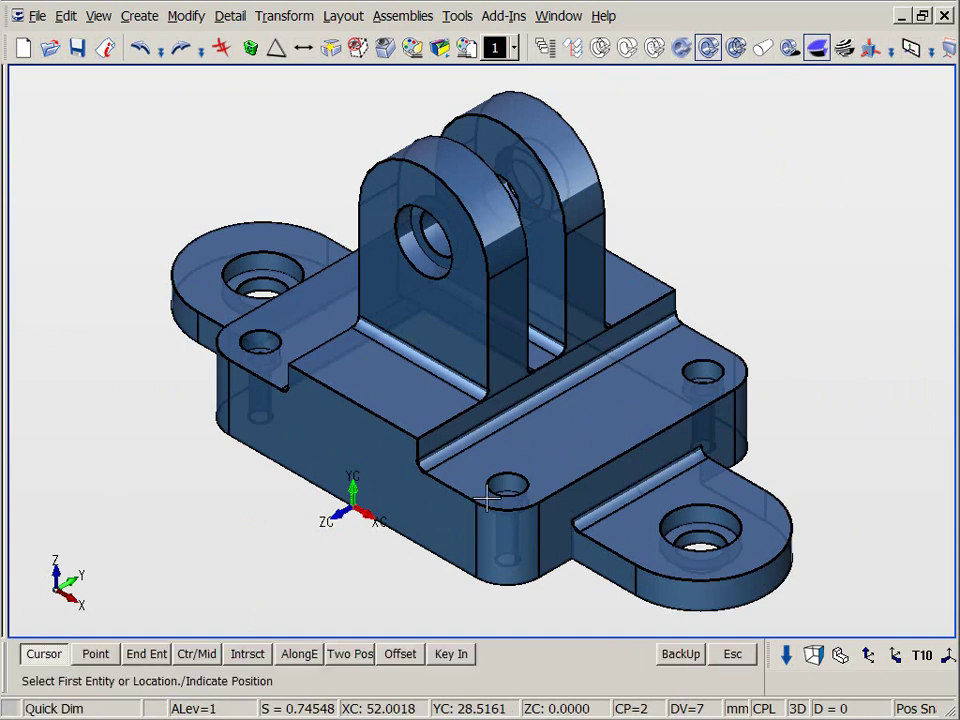
click(419, 465)
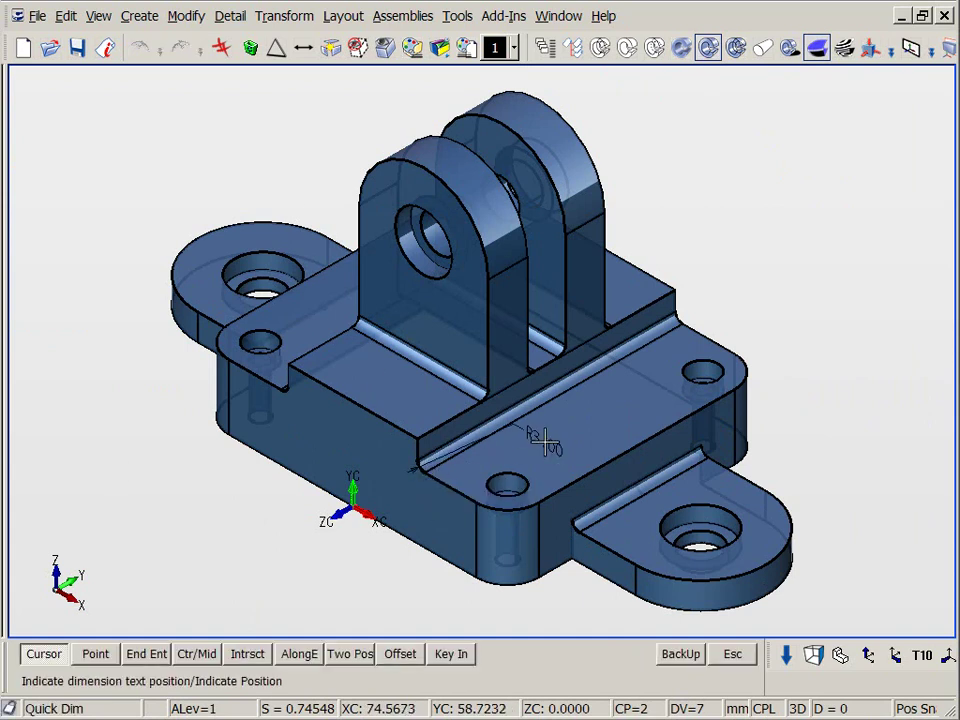
click(545, 441)
key(Escape)
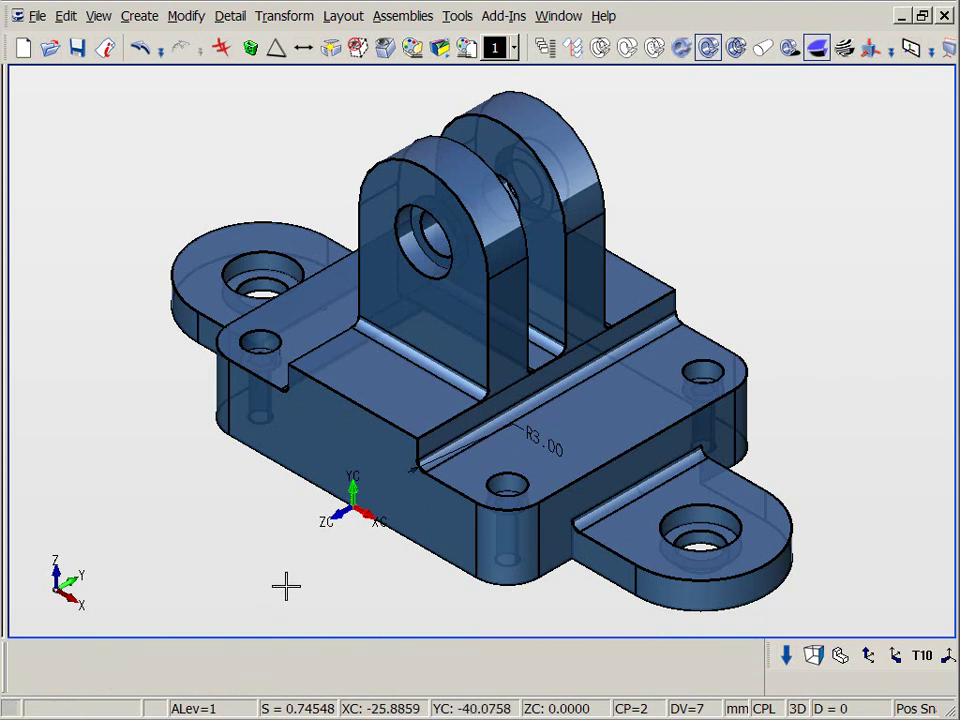
- Set the step fillet and all matching fillets on the bracket to a 6 mm radius with a dimension-driven edit
key(d)
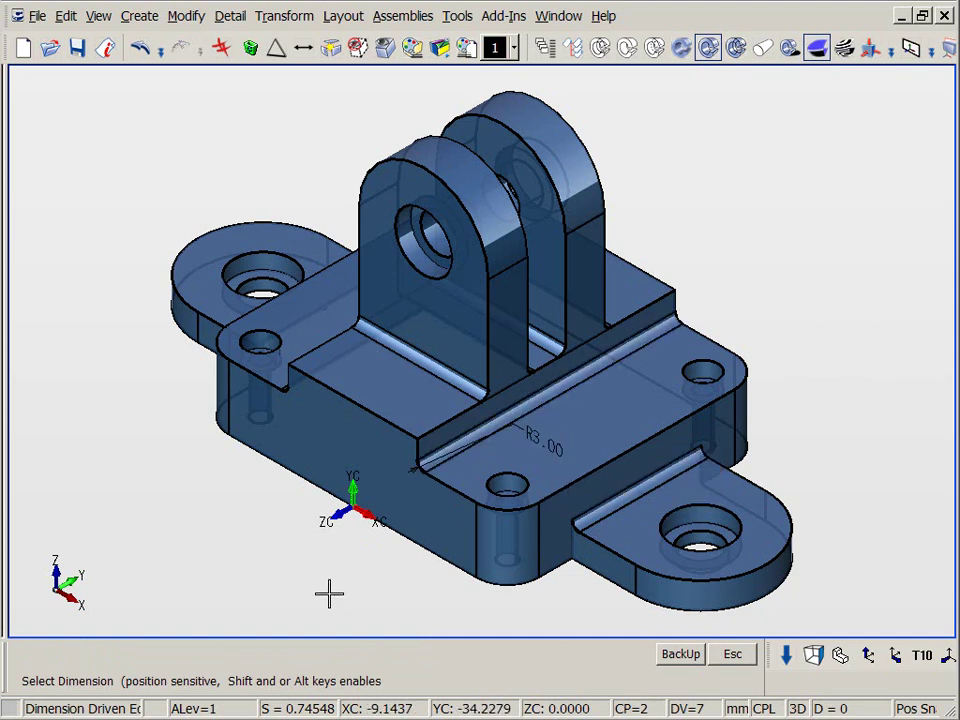
click(535, 433)
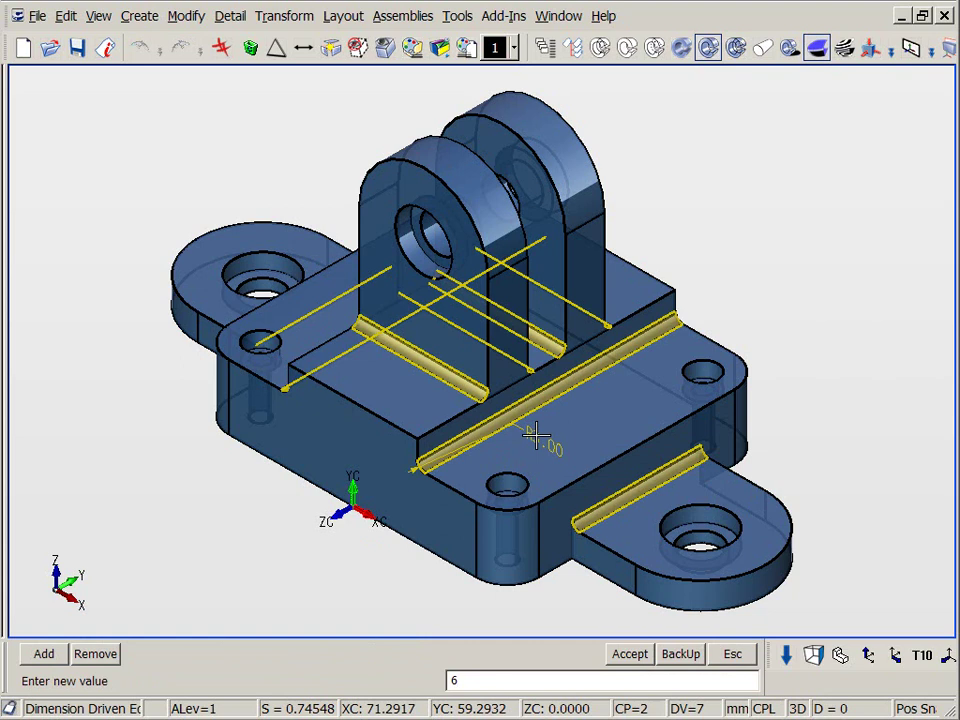
text(6)
key(Return)
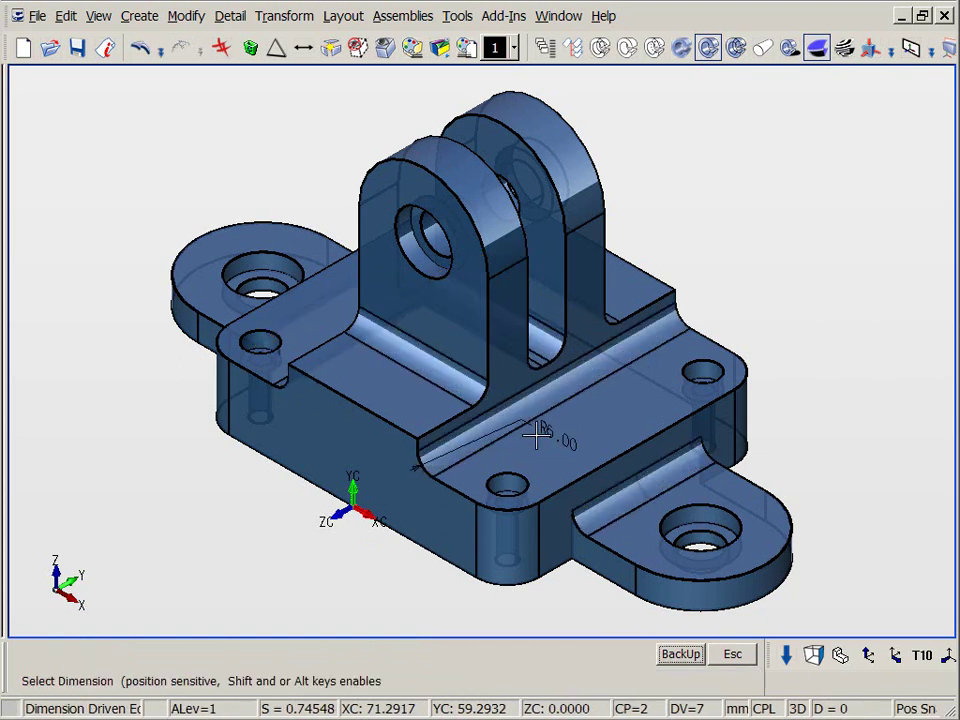
key(Escape)
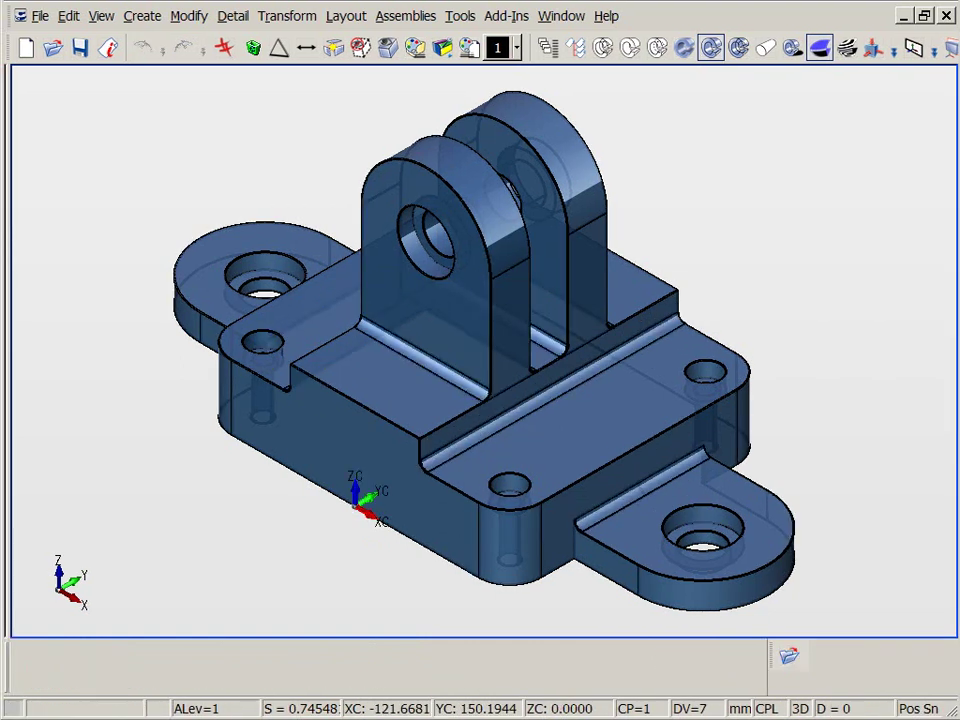